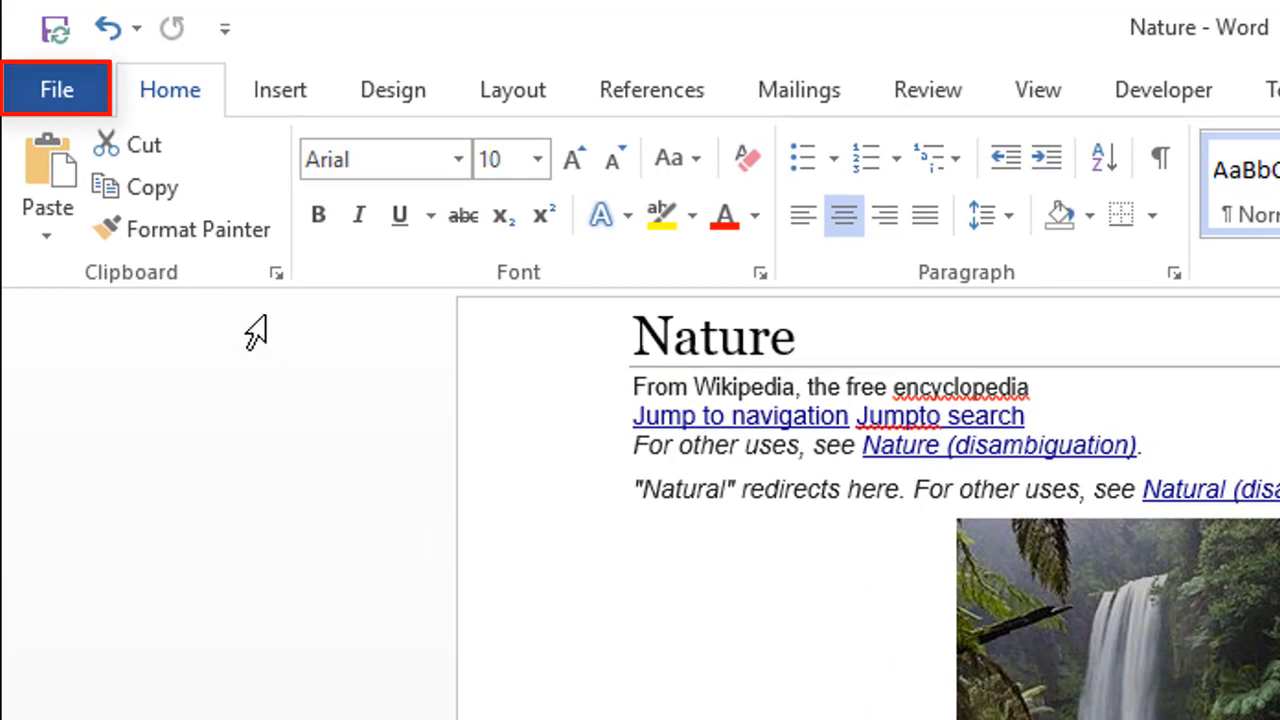
Step: Open the Word Options dialog from the File backstage, starting on the General page
left_click(66, 96)
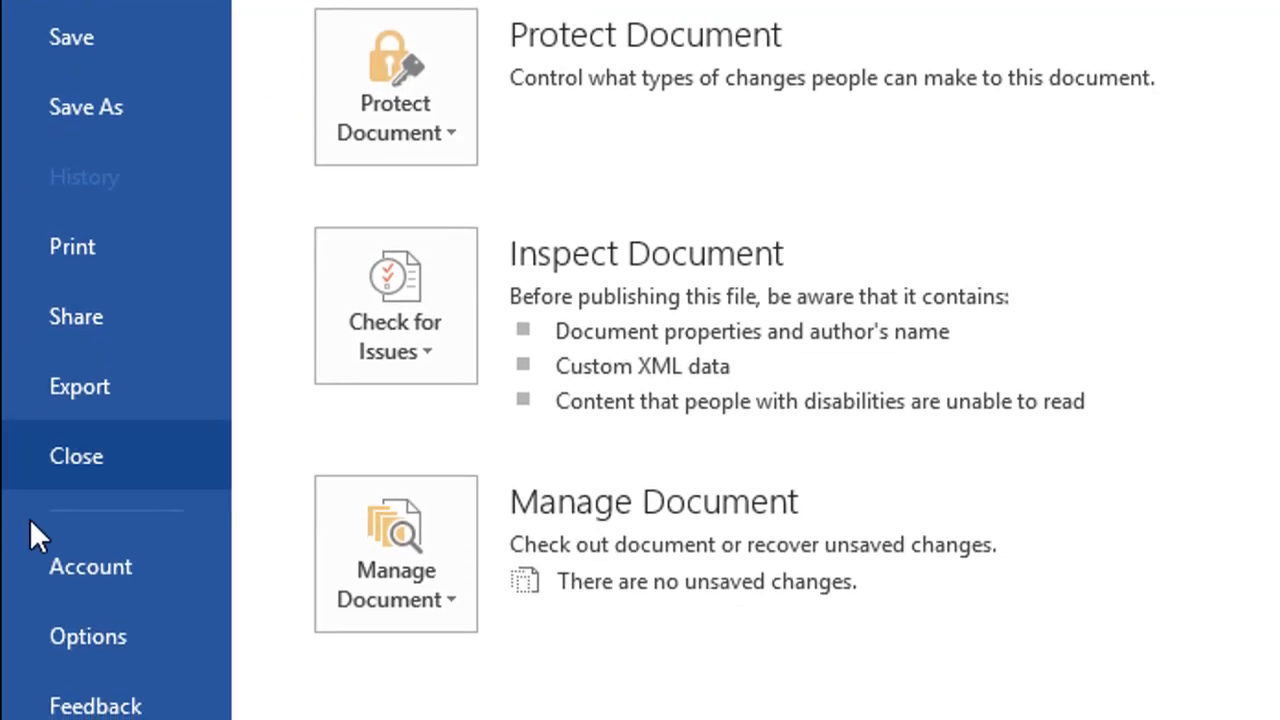
left_click(55, 636)
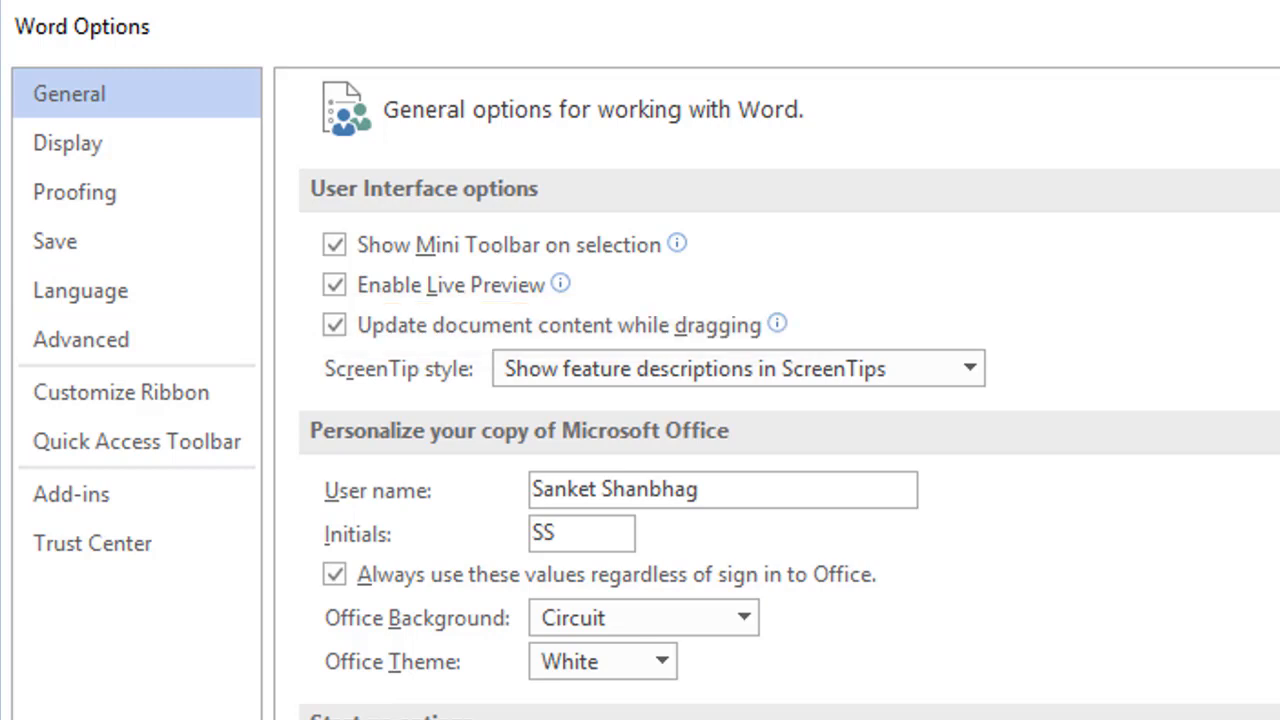
left_click(970, 370)
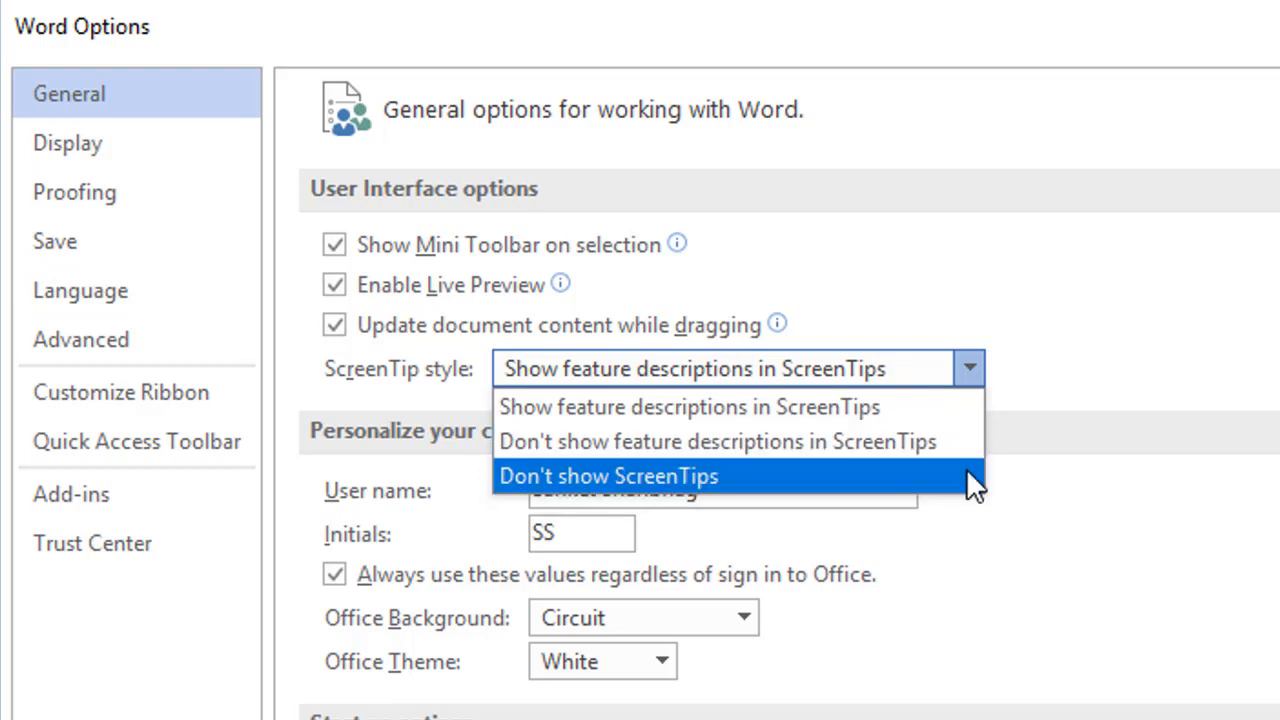
left_click(119, 649)
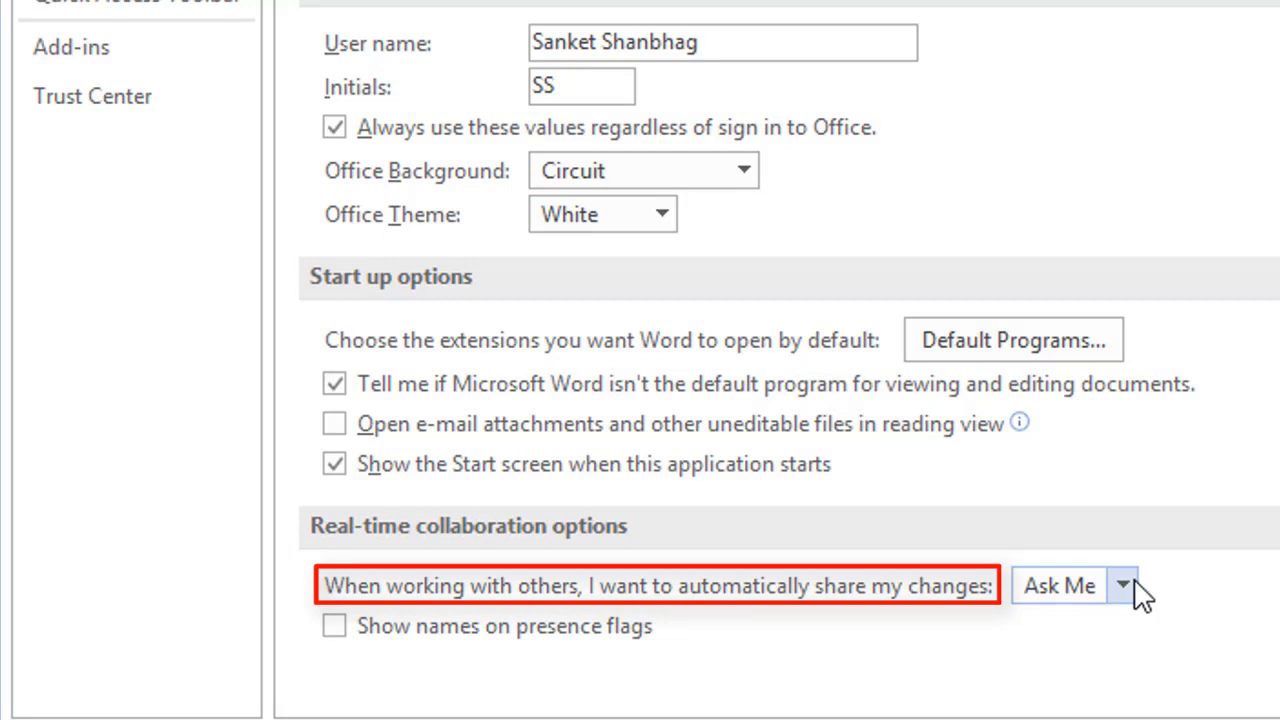
left_click(1134, 588)
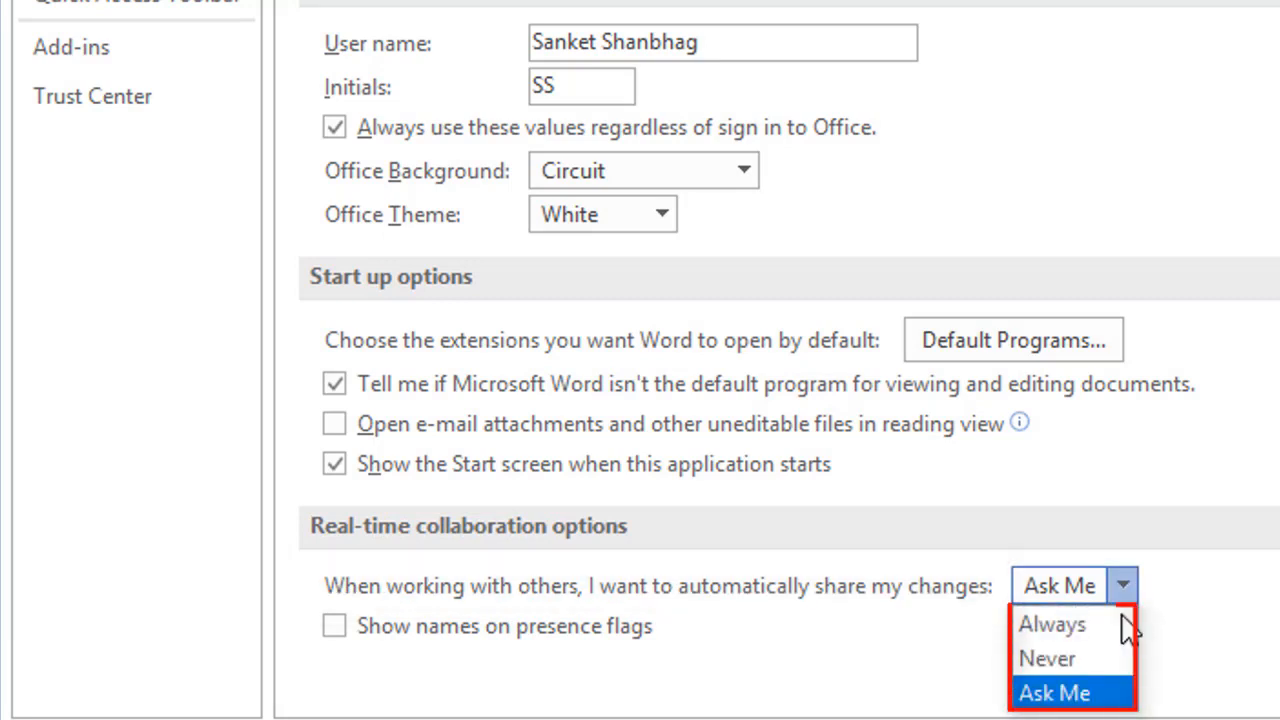
left_click(1112, 694)
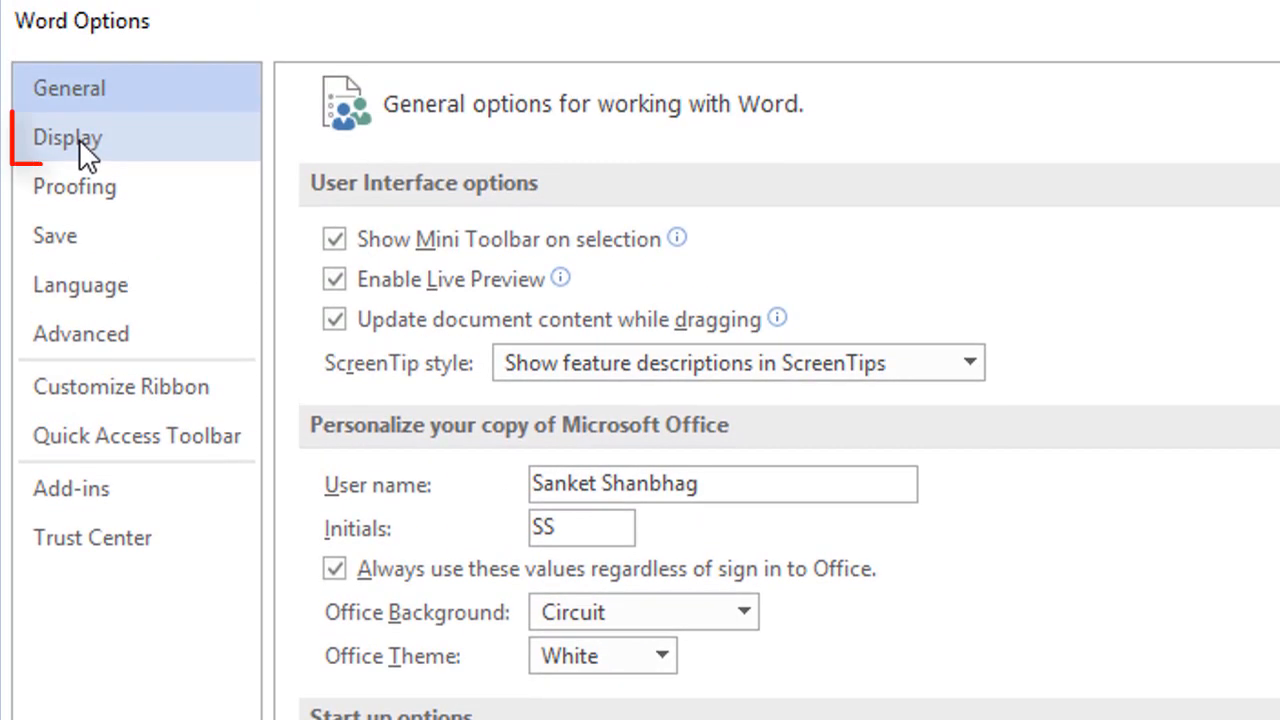
Step: Show the Display page of Word Options with its page display and formatting-mark settings
left_click(70, 140)
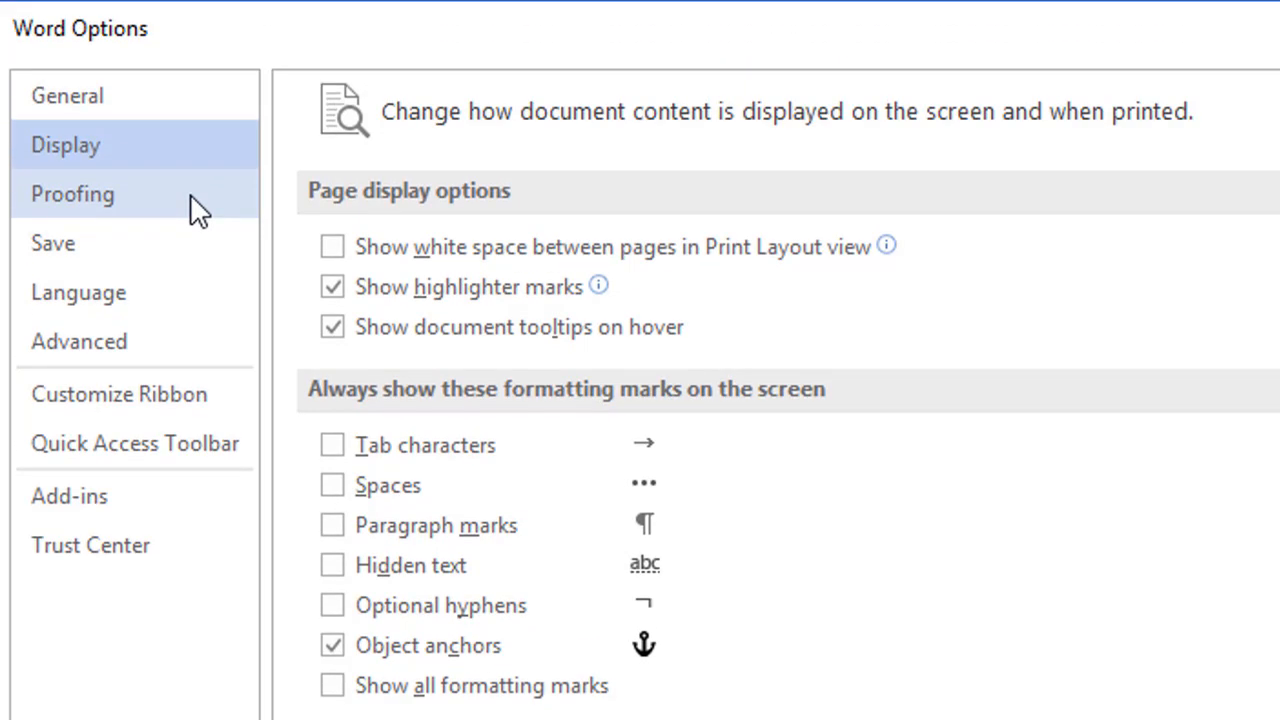
Step: Show the Proofing page and scroll through its AutoCorrect and spelling and grammar settings
left_click(192, 200)
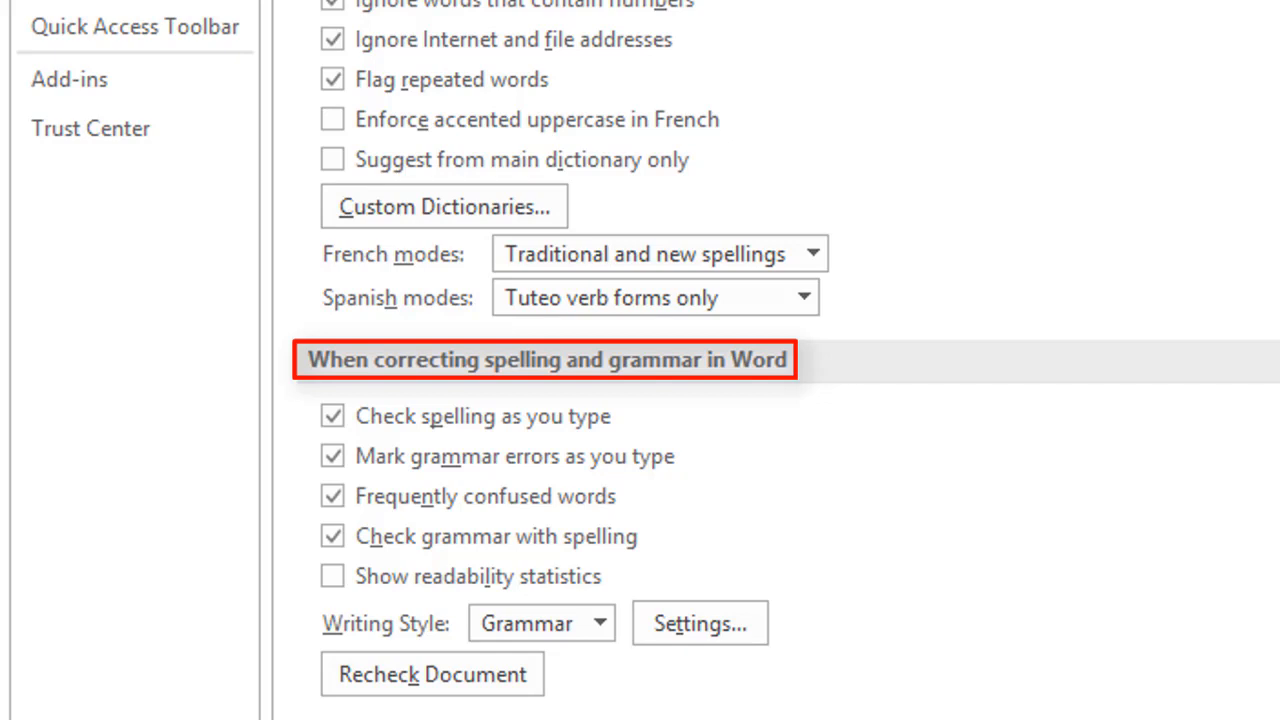
scroll(788, 360, "down", 2)
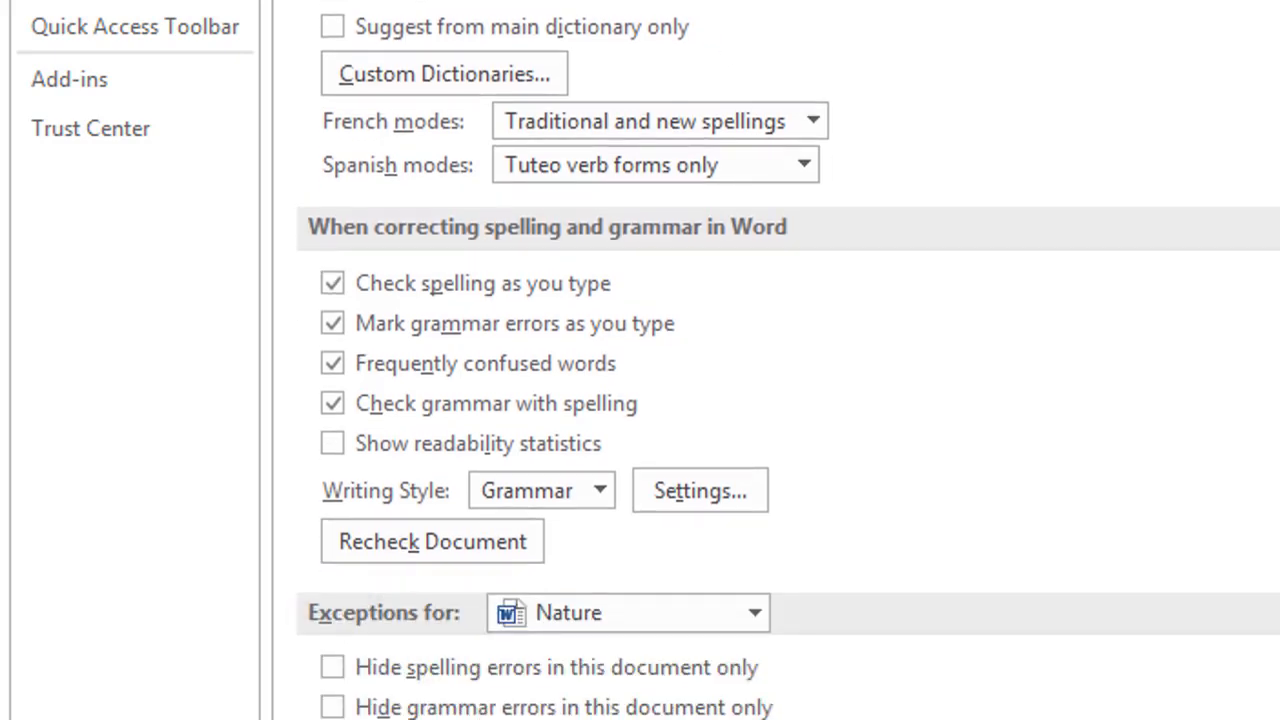
scroll(788, 360, "up", 2)
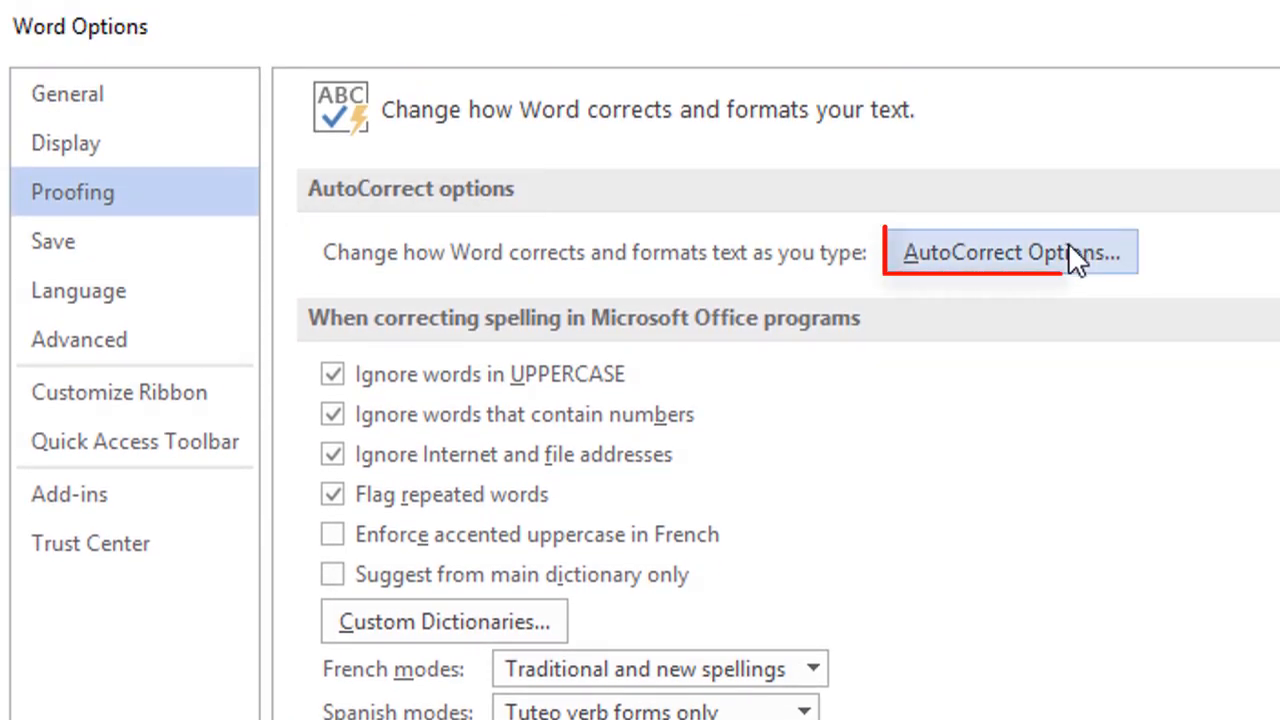
Step: Open the AutoCorrect dialog for English (United Kingdom) from the Proofing page
left_click(1068, 250)
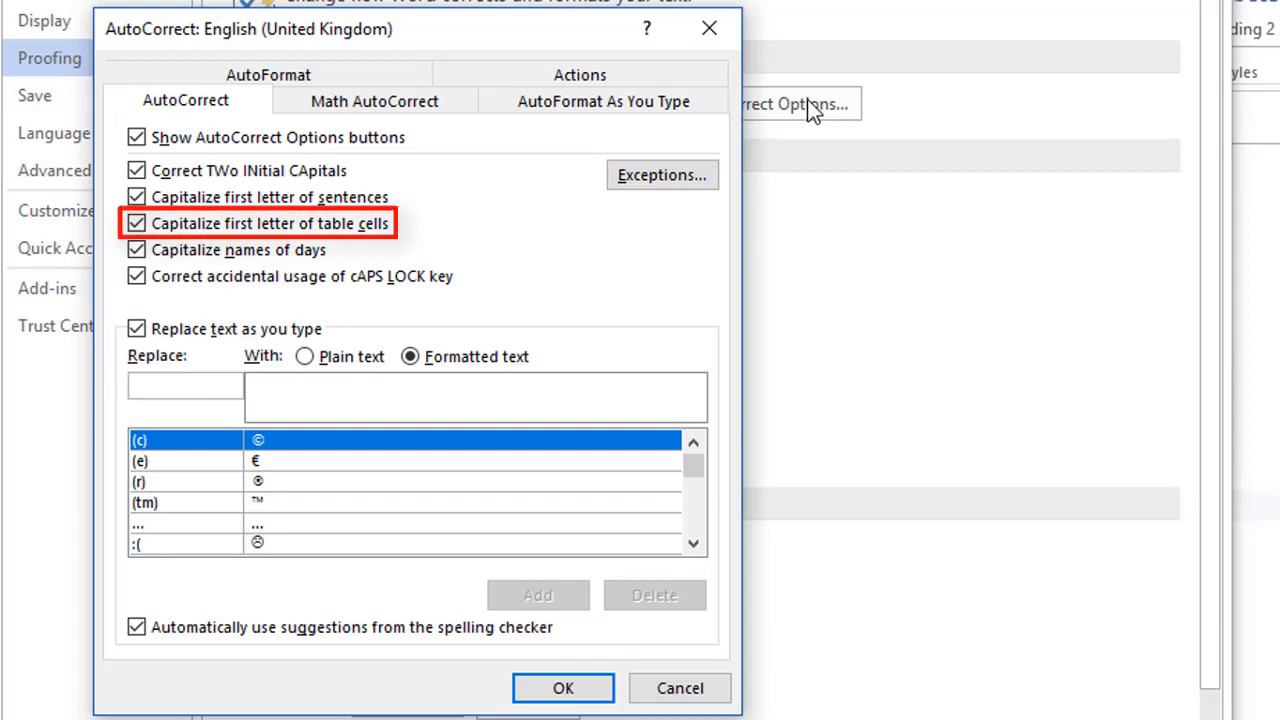
Step: Switch the AutoCorrect dialog to the Math AutoCorrect tab and its replacement rules
left_click(415, 112)
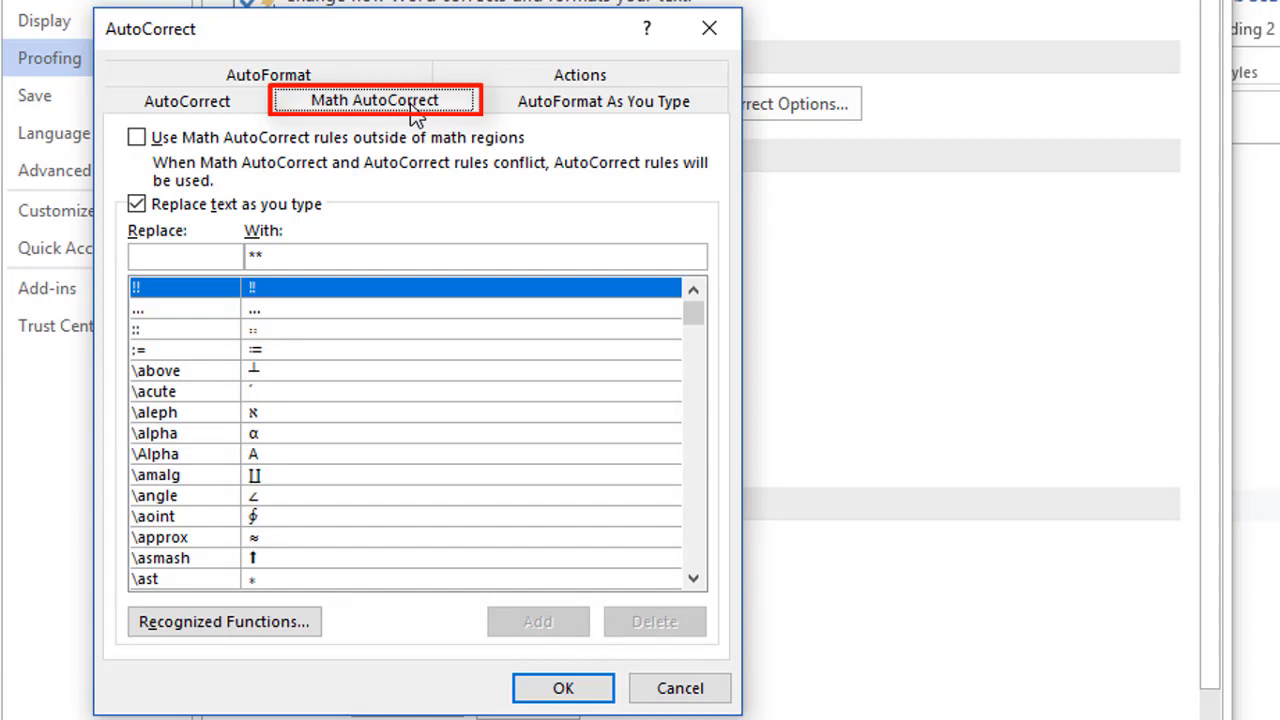
Step: Show the AutoFormat As You Type tab with its smart quotes and automatic list settings
left_click(543, 110)
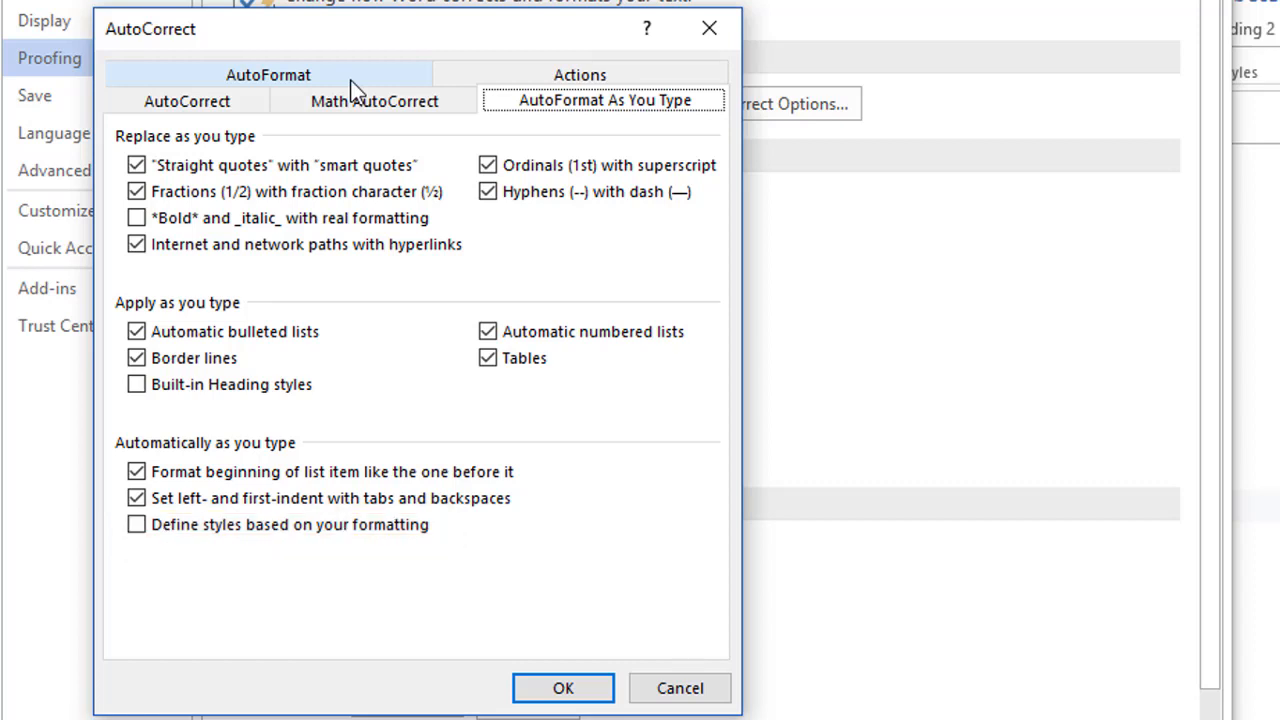
Step: Look over the AutoFormat and Actions tabs, then cancel the AutoCorrect dialog unchanged
left_click(350, 80)
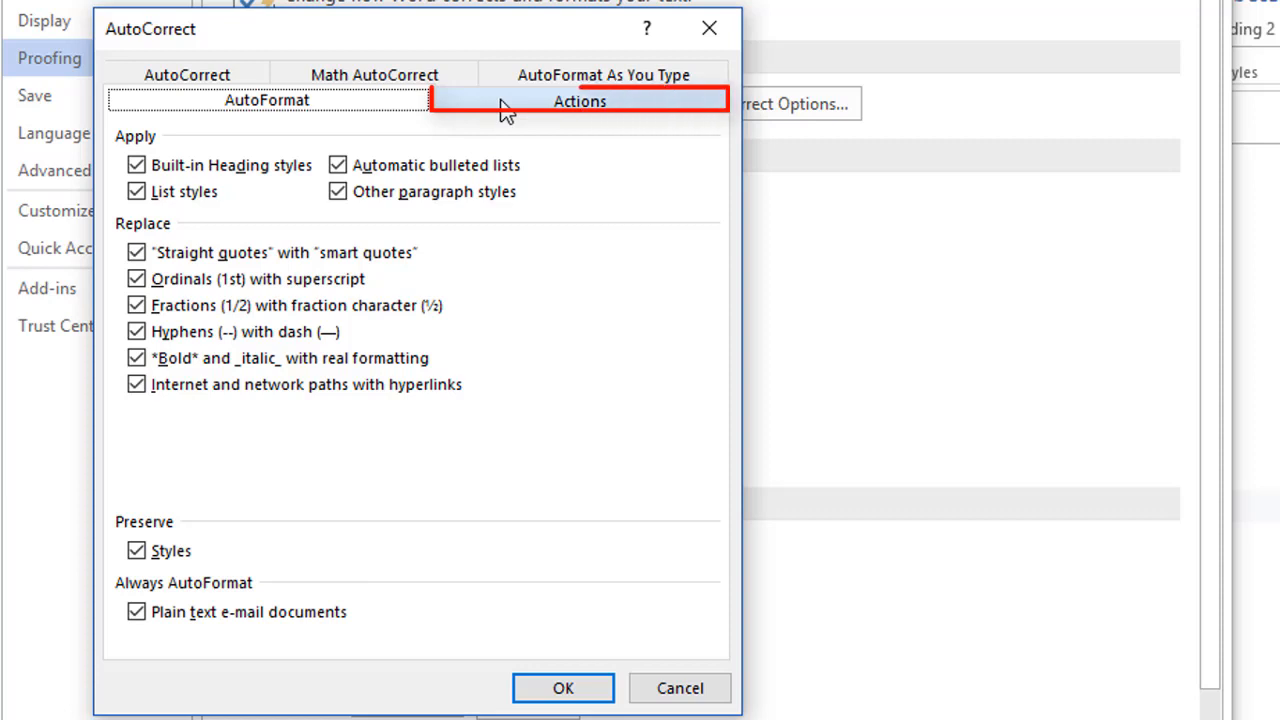
left_click(500, 100)
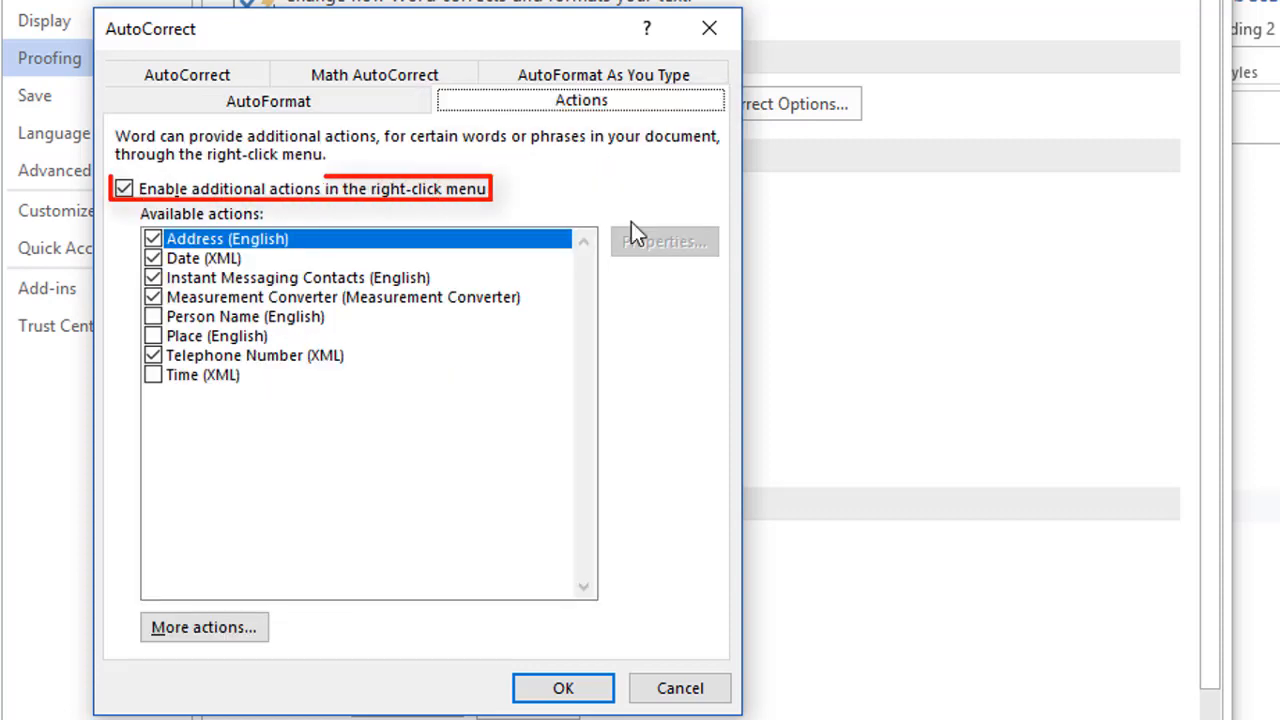
left_click(680, 690)
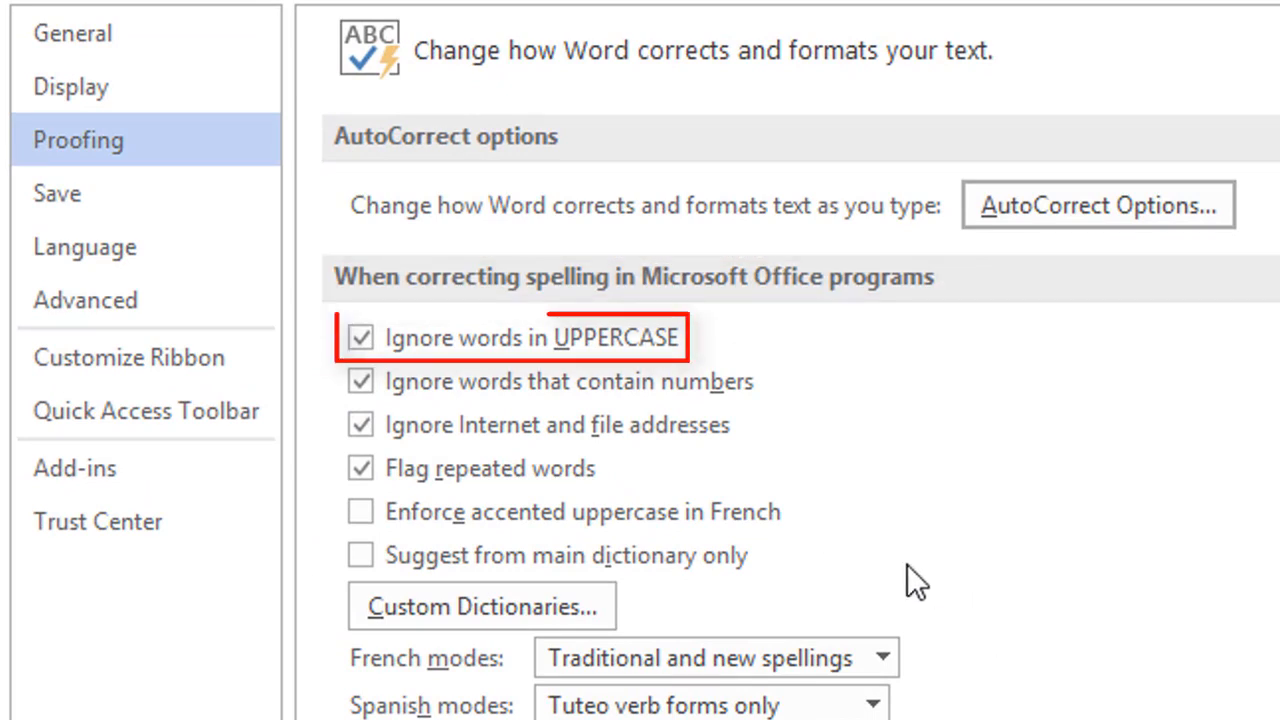
Step: Open Custom Dictionaries, listing RoamingCustom.dic, CUSTOM.DIC and default.dic
left_click(572, 600)
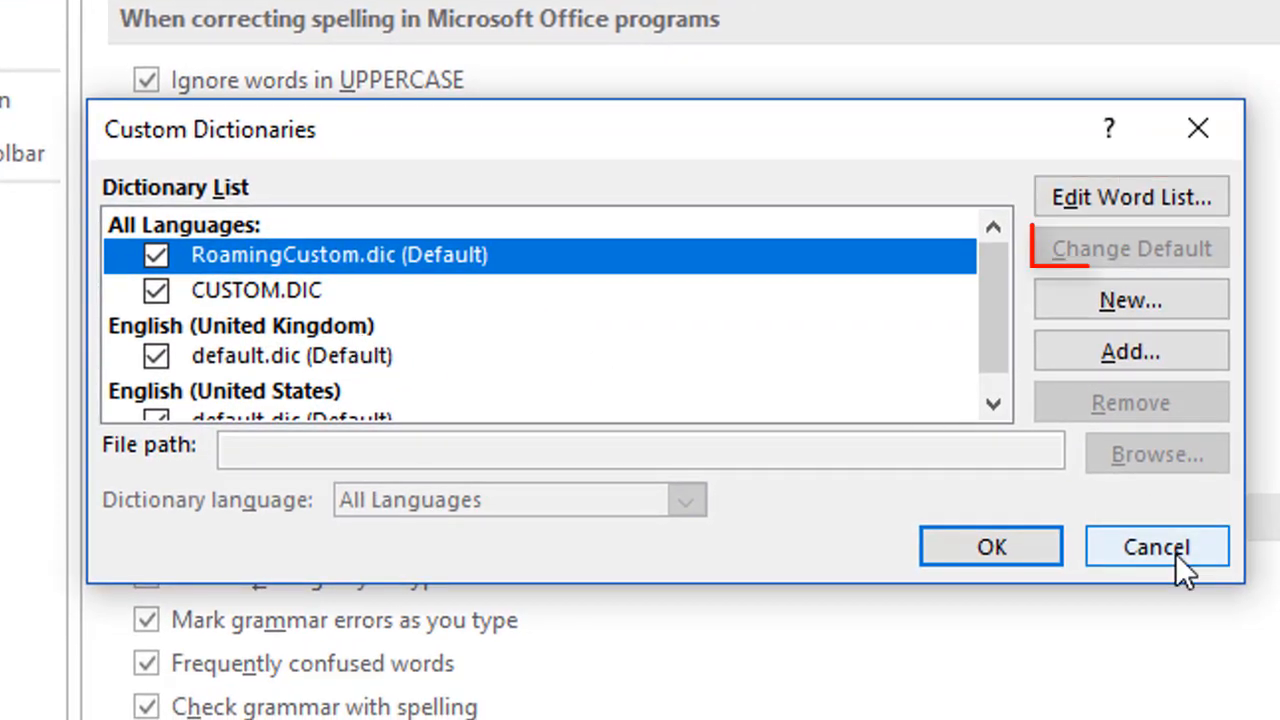
left_click(550, 293)
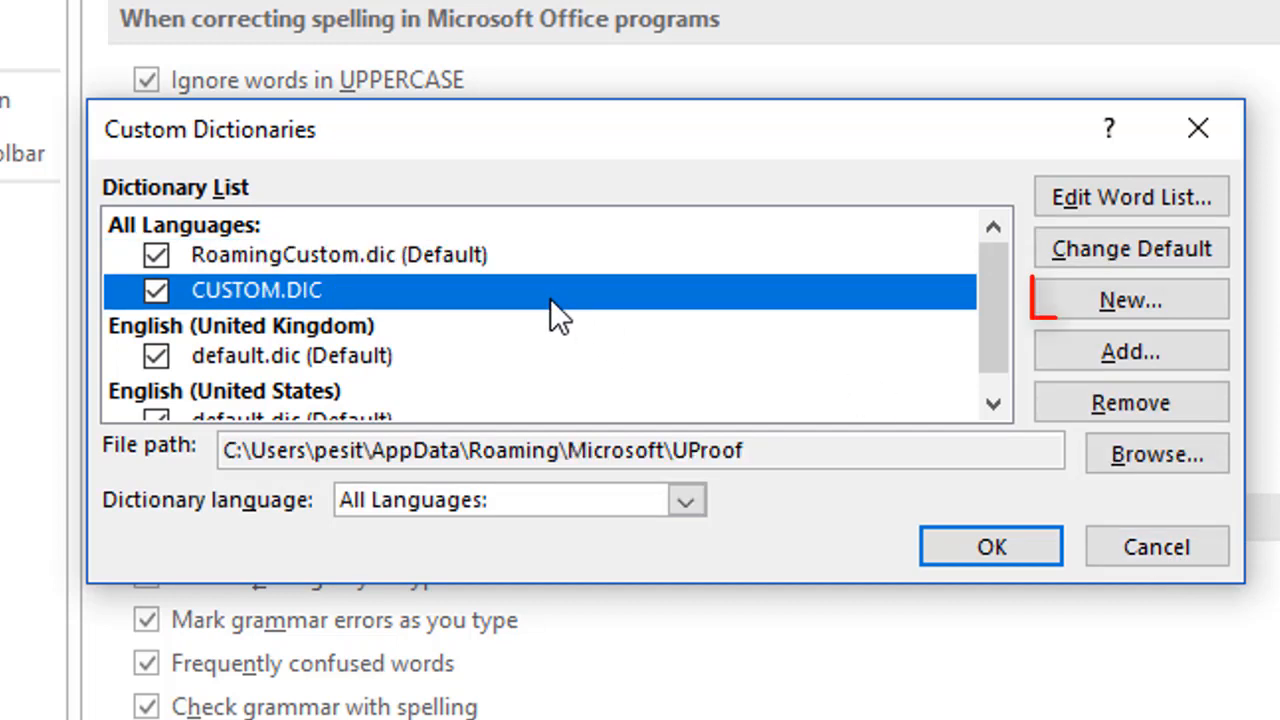
left_click(1126, 545)
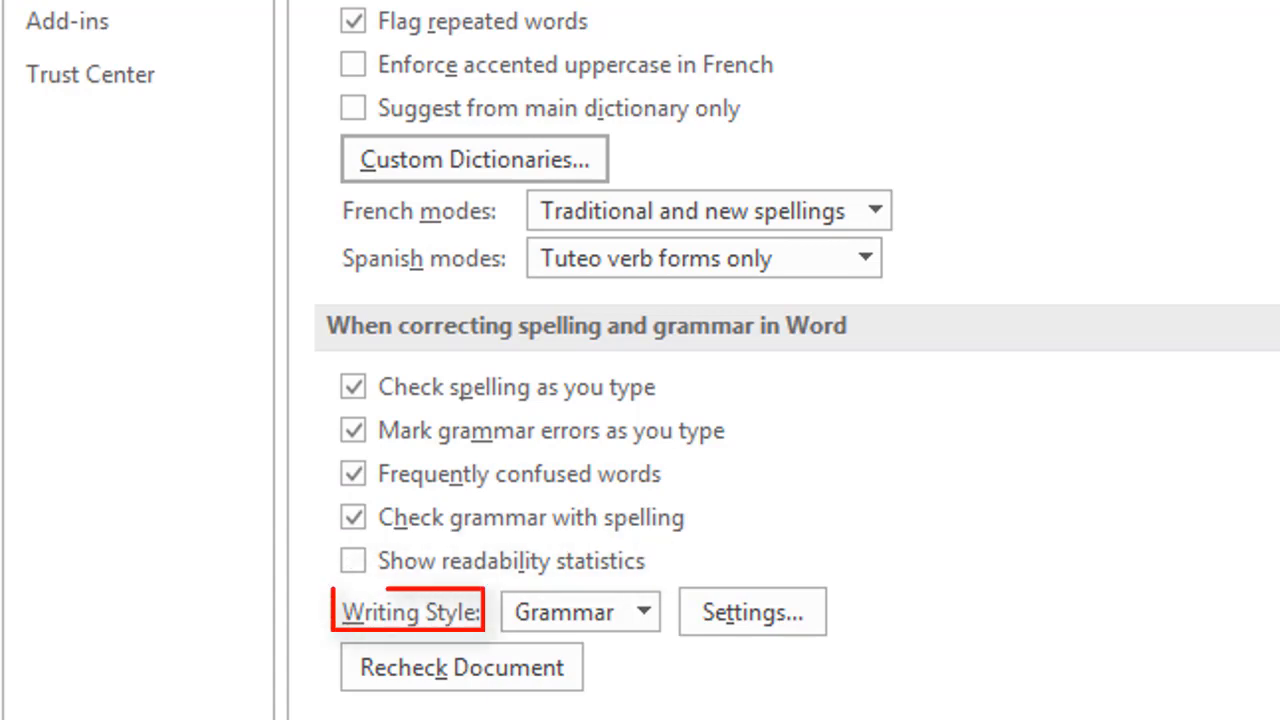
Step: Open the Grammar Settings dialog for the Grammar writing style
left_click(797, 608)
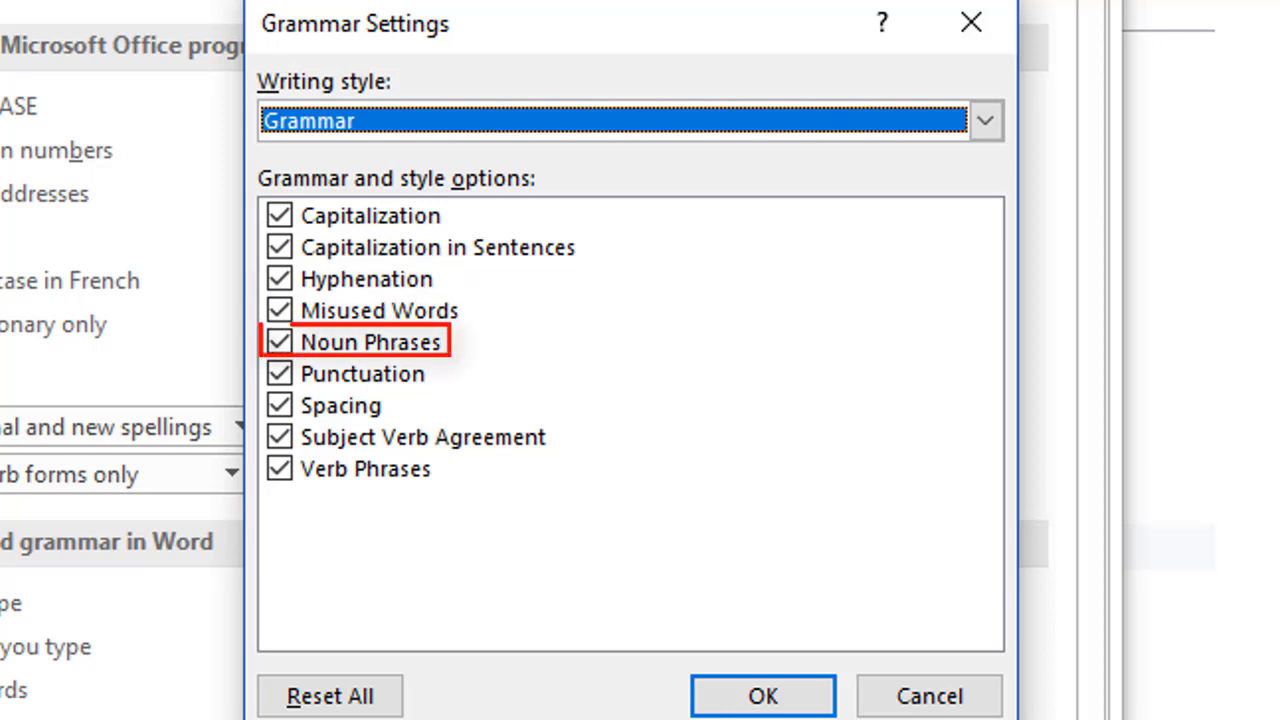
left_click(946, 697)
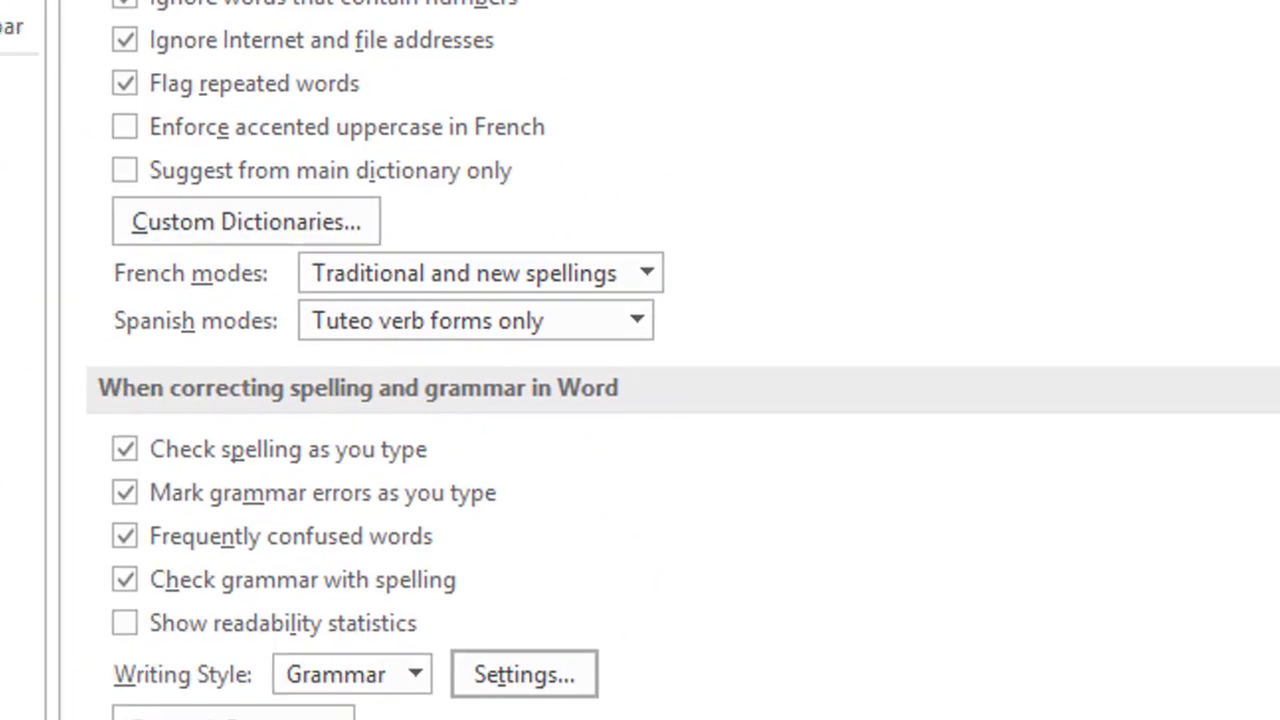
scroll(703, 515, "down", 3)
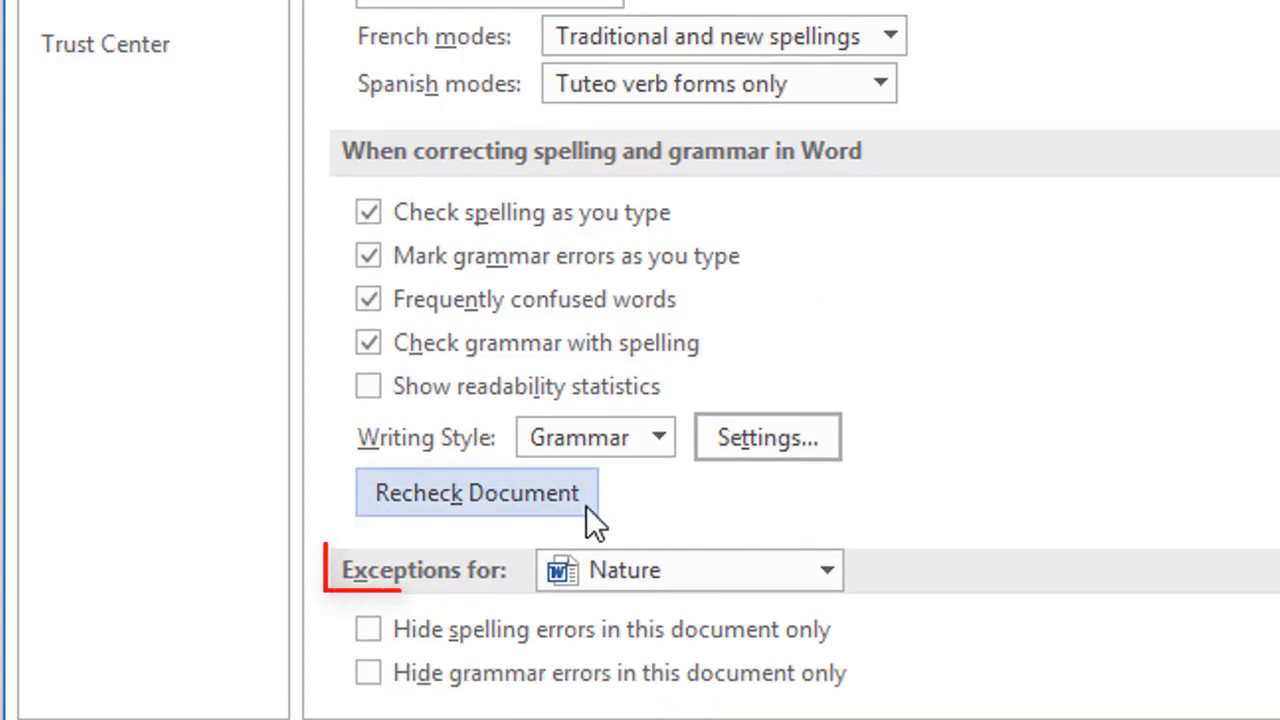
left_click(833, 578)
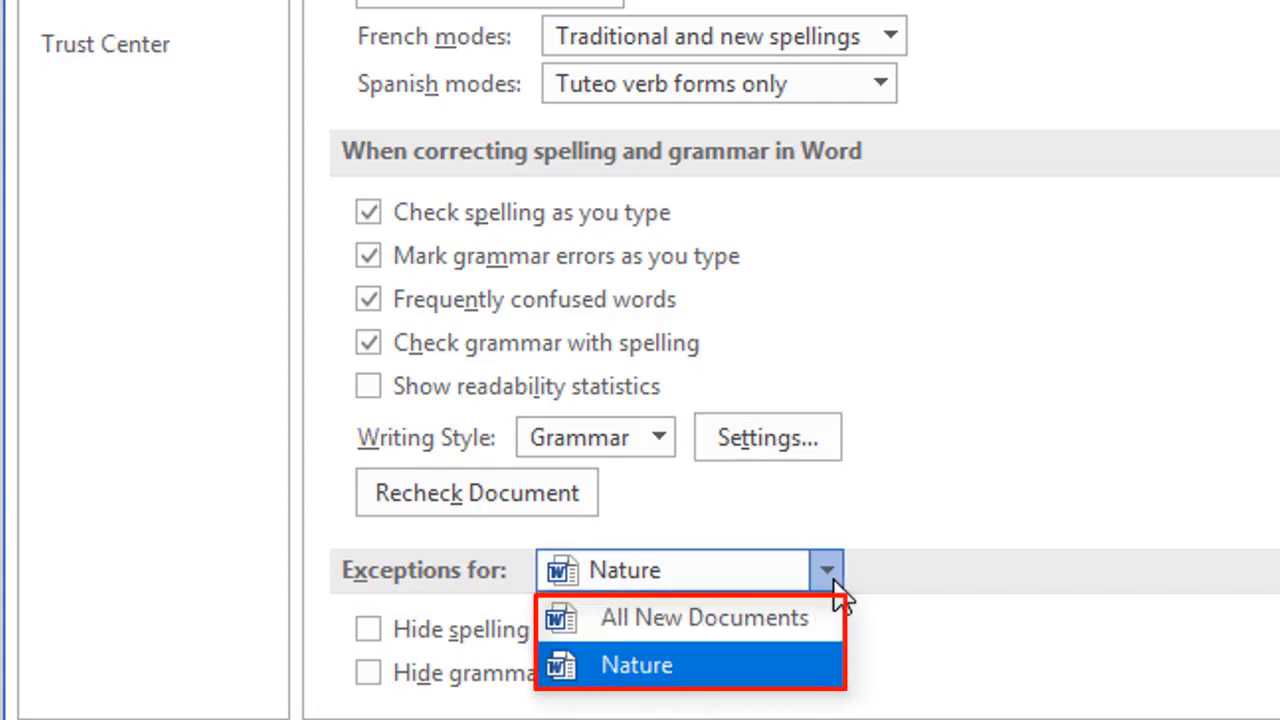
left_click(893, 585)
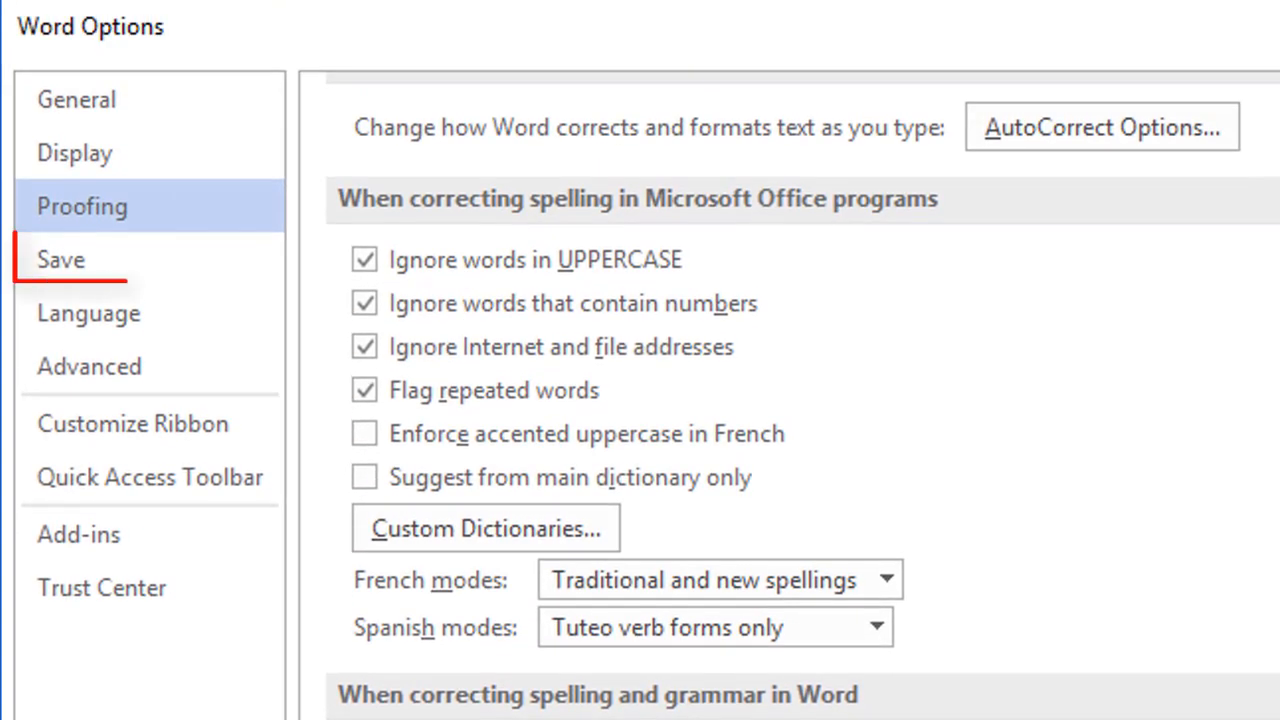
Step: Show the Save page and keep Preserve fidelity applied to the Nature document
left_click(229, 272)
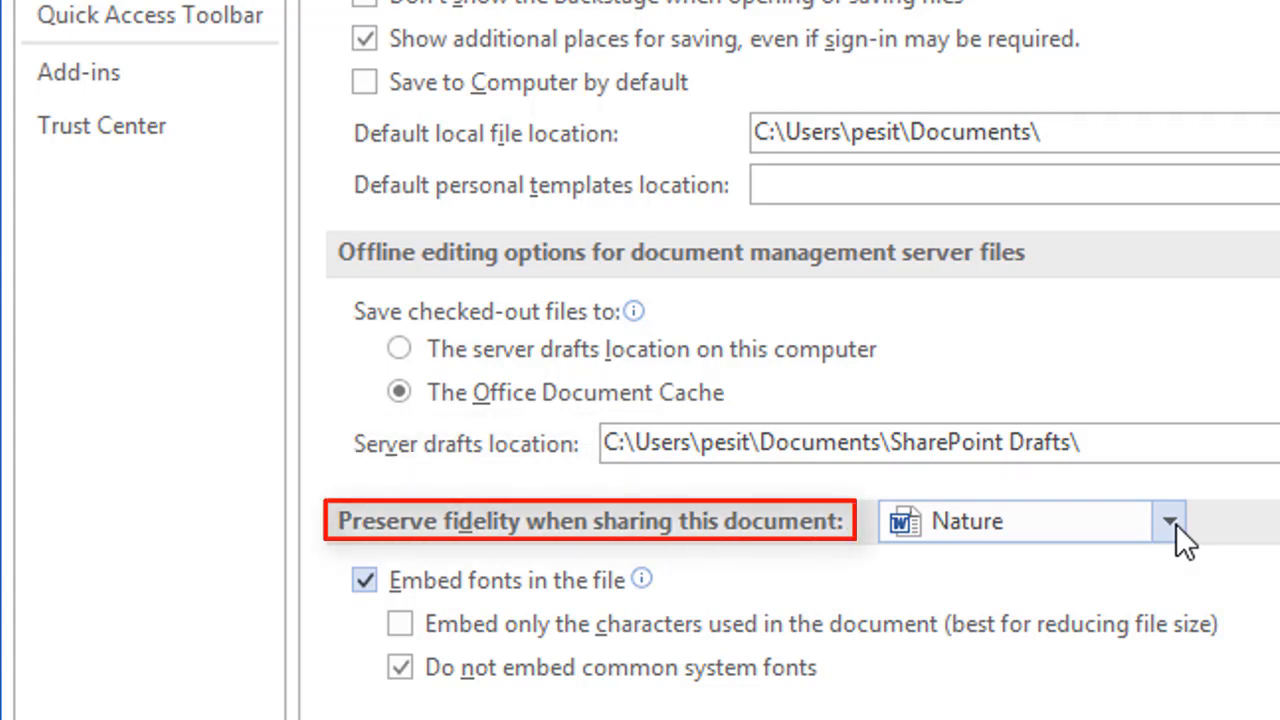
left_click(1170, 522)
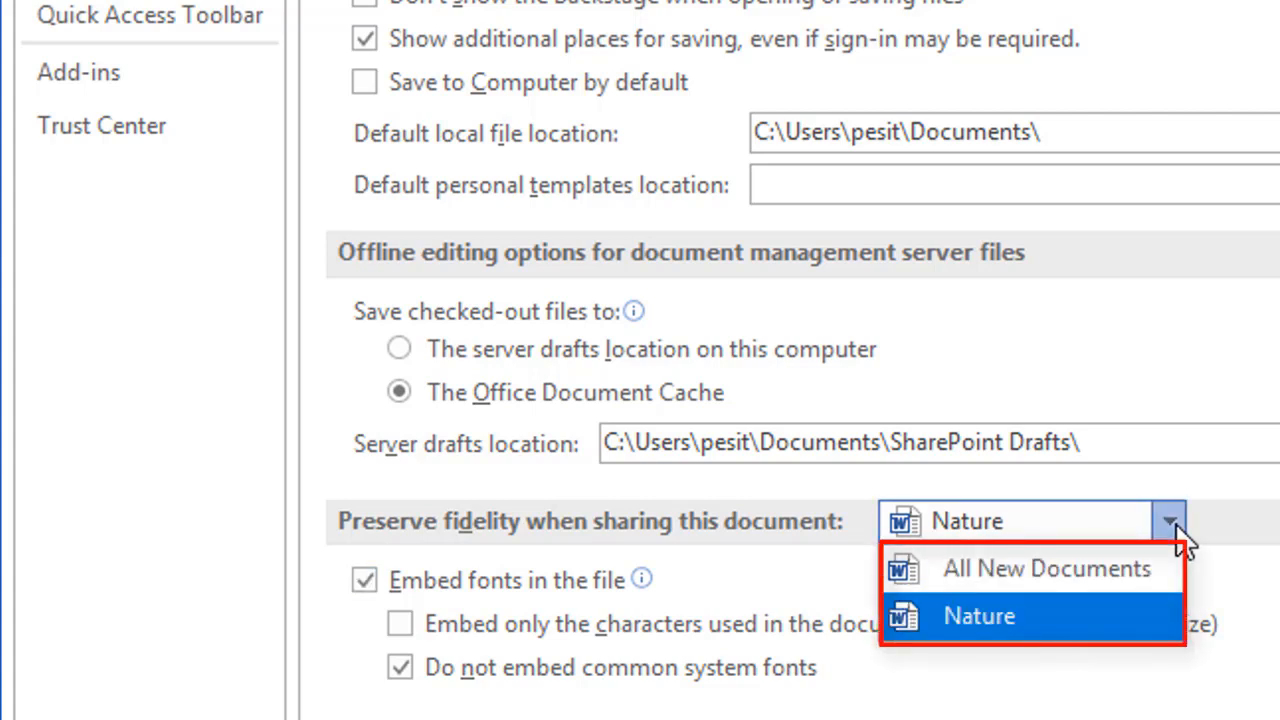
left_click(1176, 524)
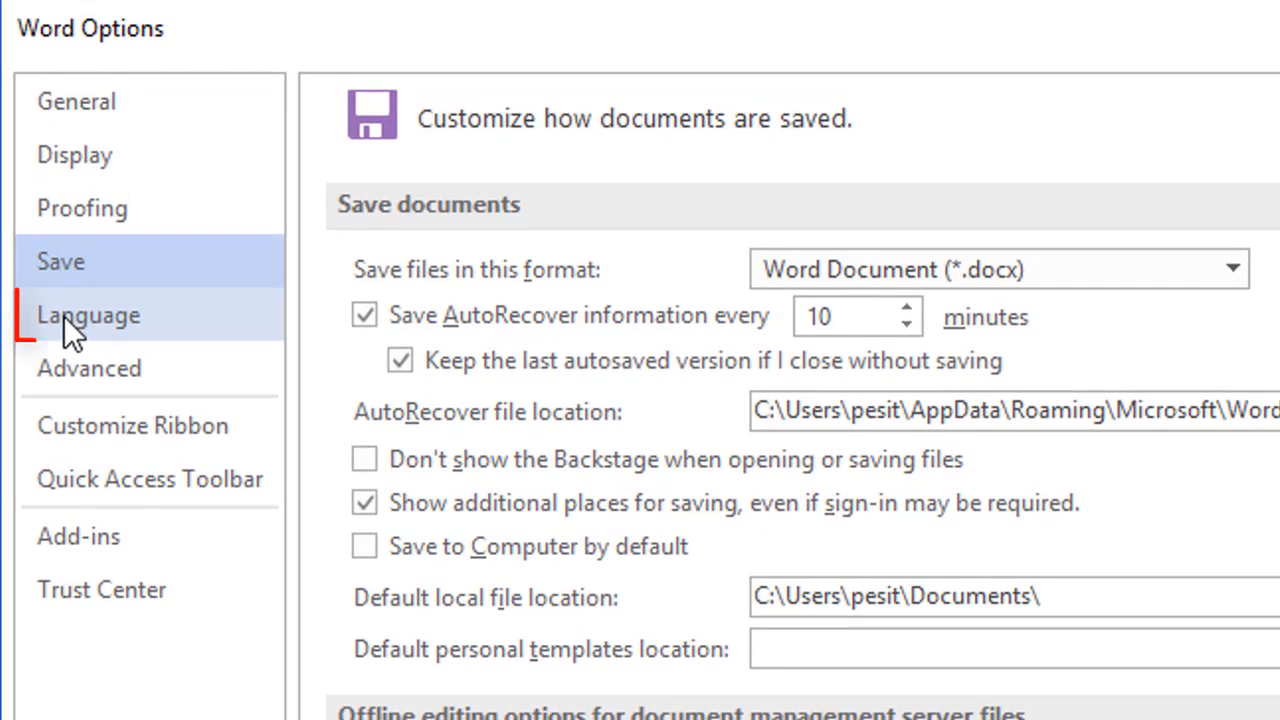
Step: Show the Language page, selecting English (India) for editing and English for display and help
left_click(64, 316)
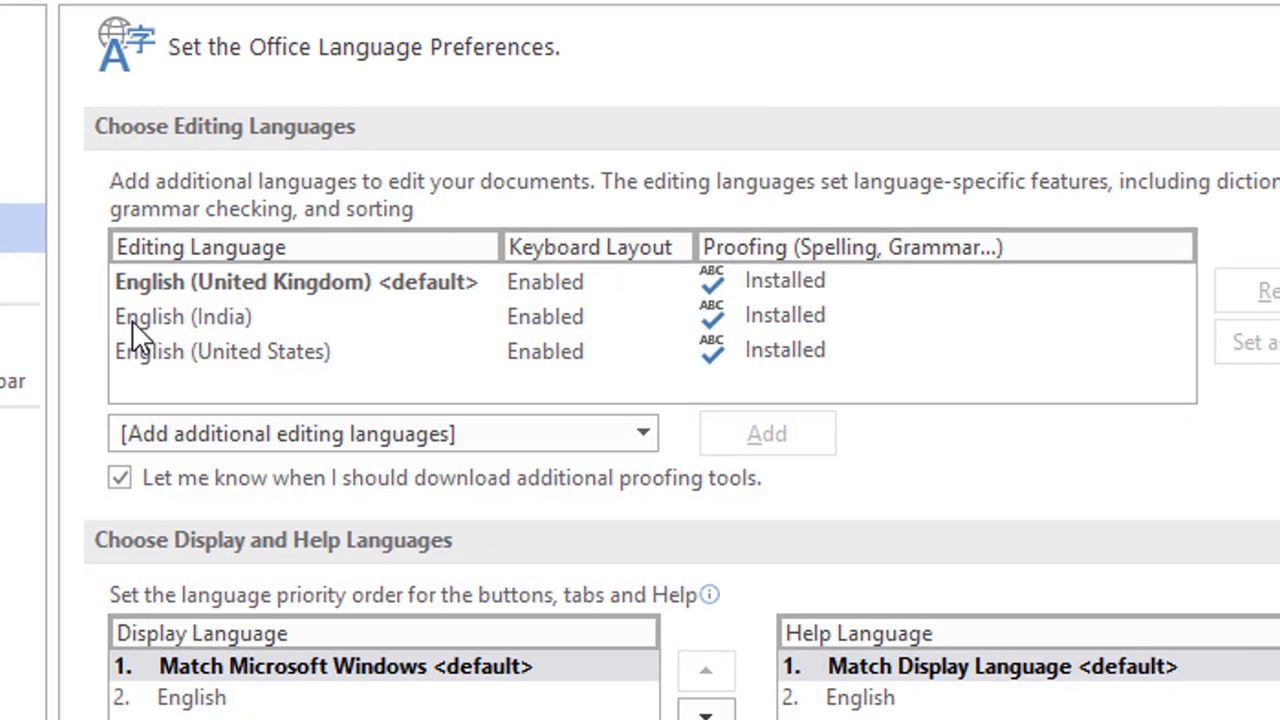
left_click(377, 412)
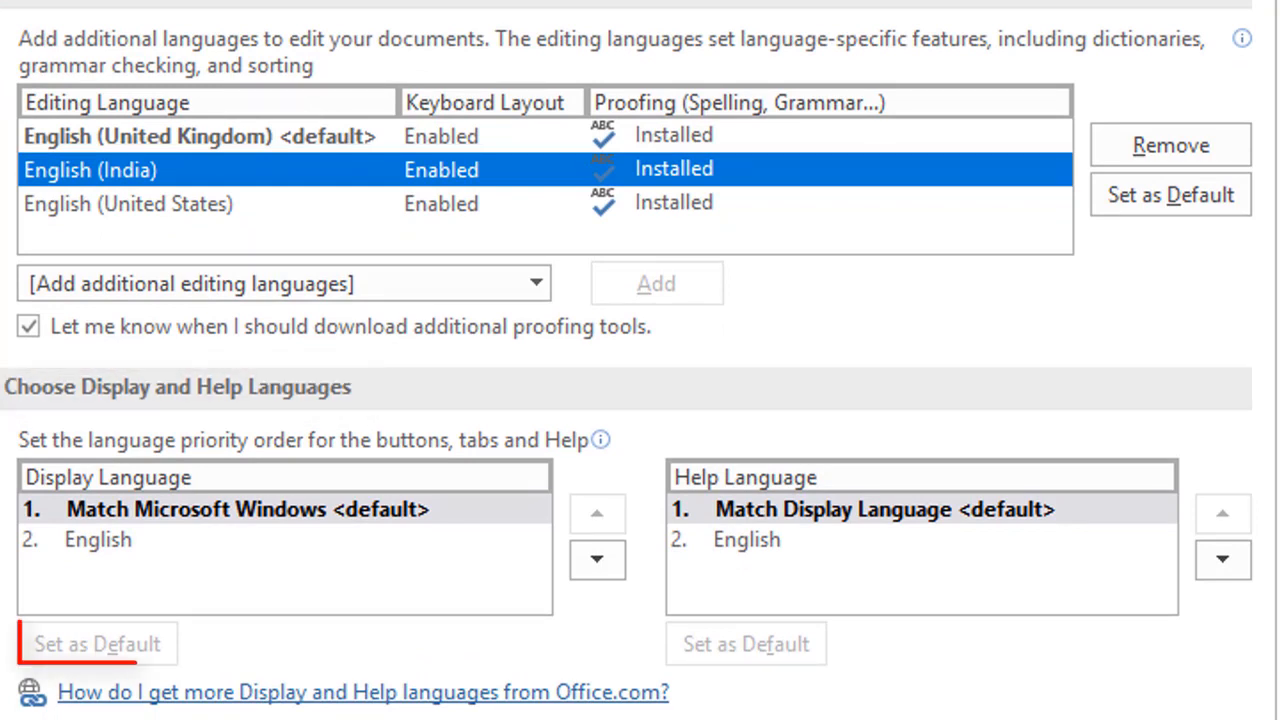
left_click(118, 540)
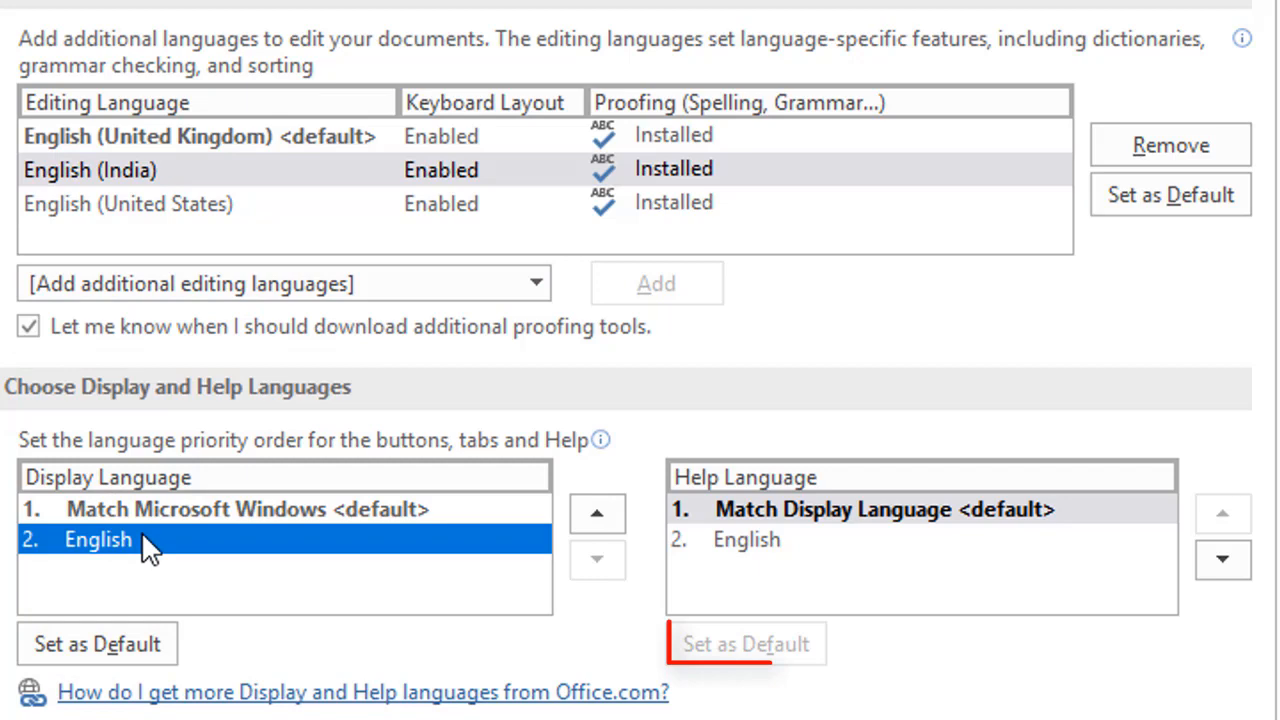
left_click(747, 540)
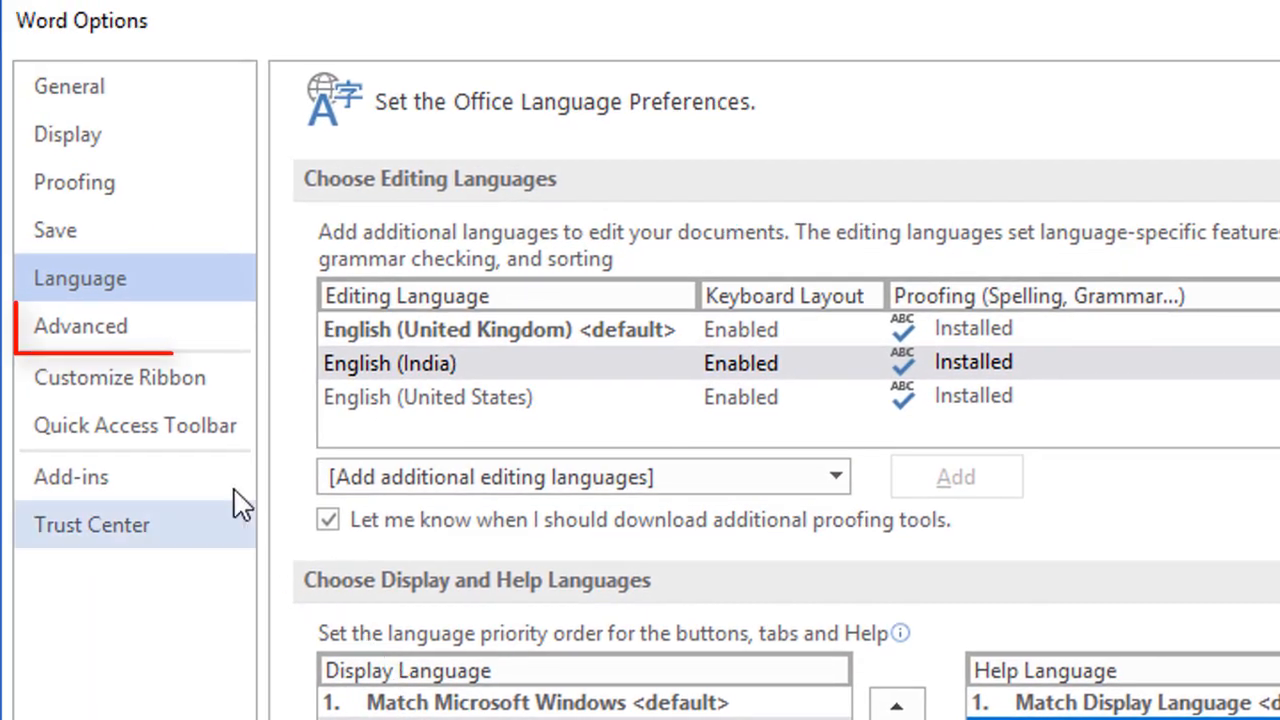
Step: On the Advanced page, keep the previous numbering-pattern update setting and Normal as default paragraph style
left_click(125, 343)
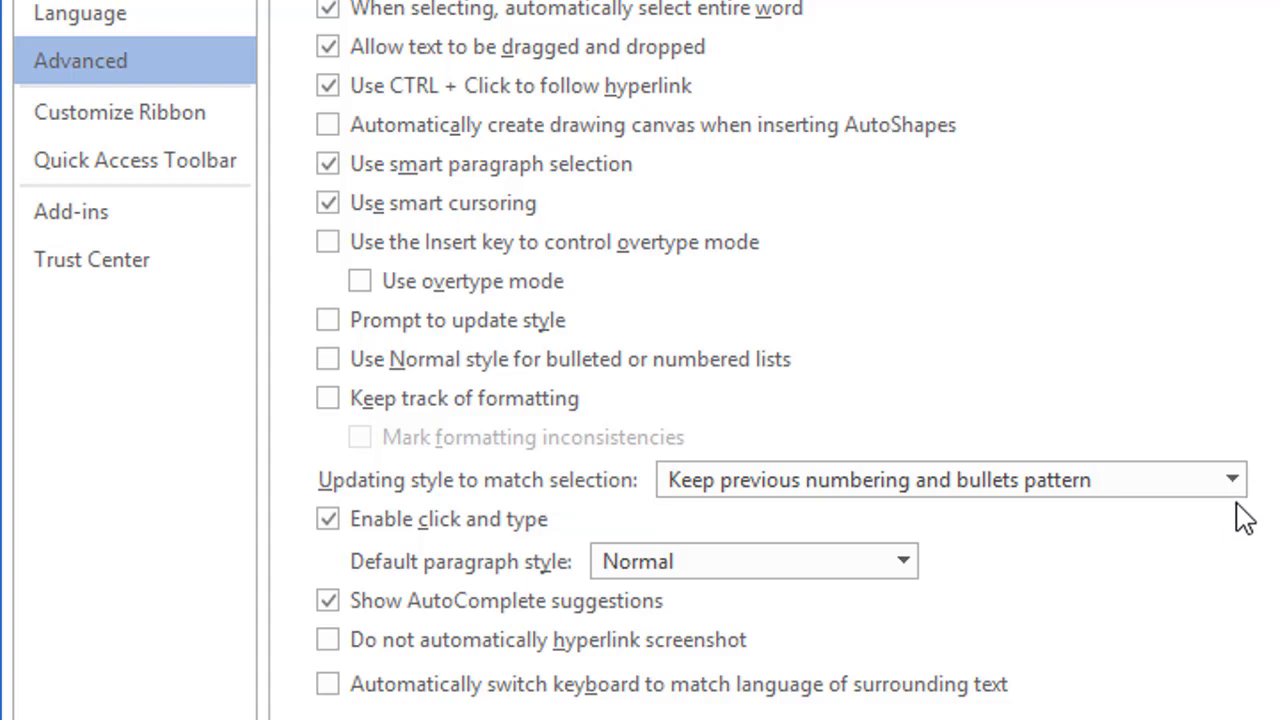
left_click(1232, 481)
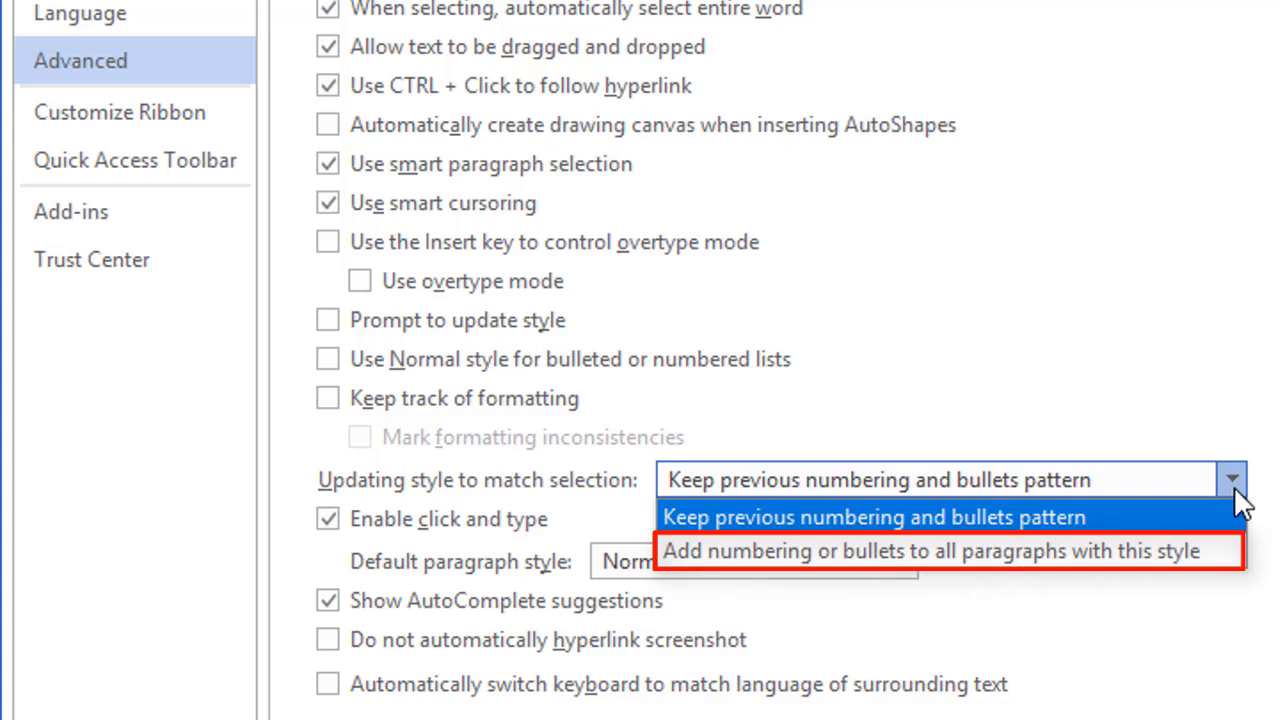
left_click(1261, 488)
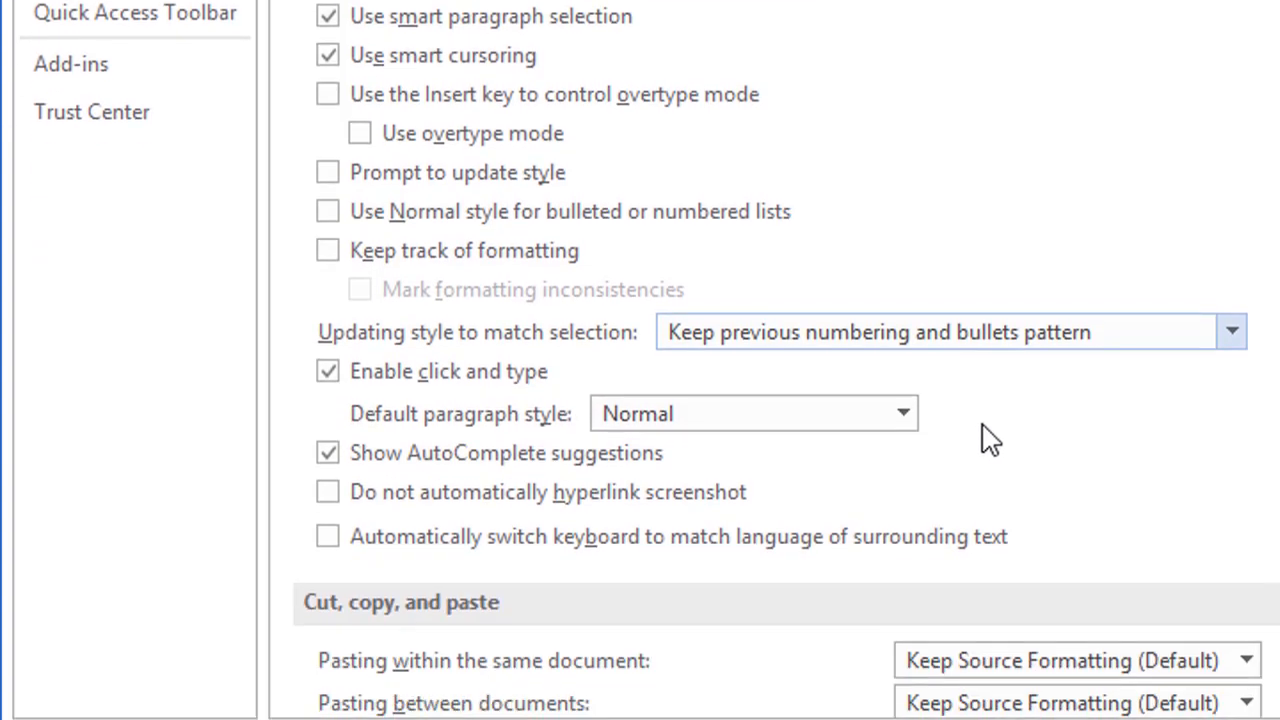
left_click(901, 415)
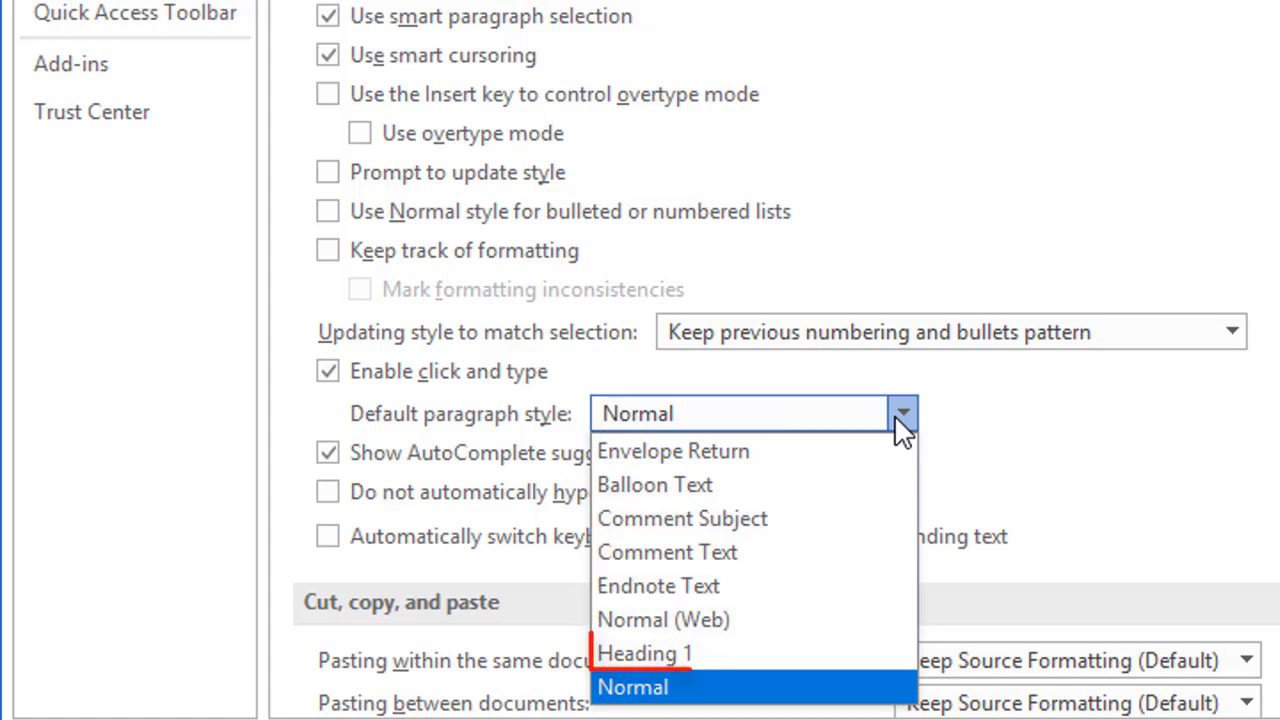
left_click(994, 424)
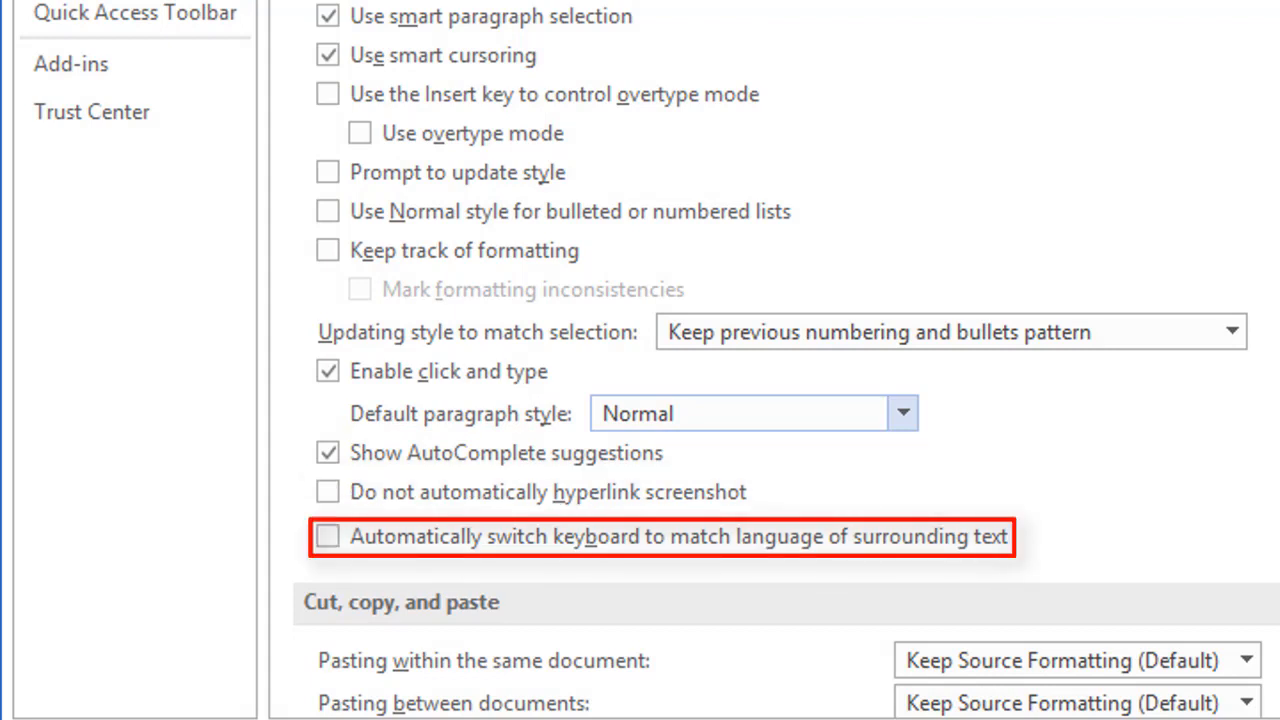
scroll(786, 358, "down", 10)
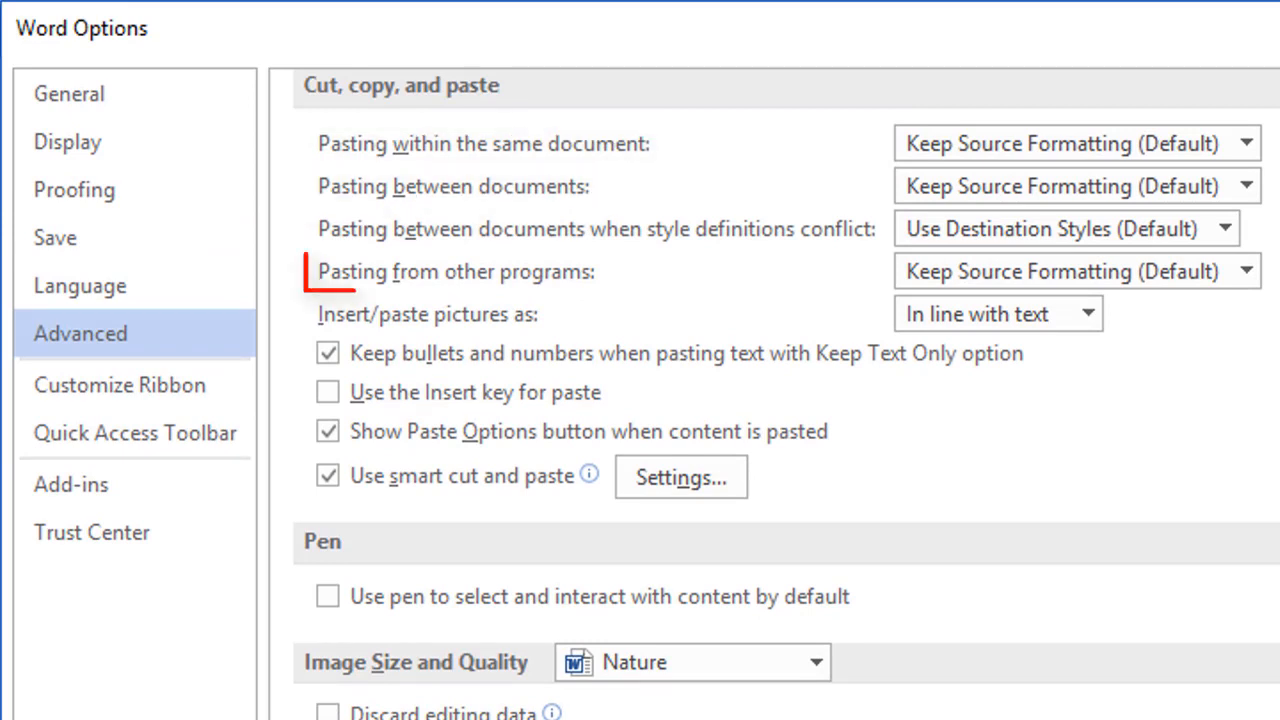
left_click(1247, 145)
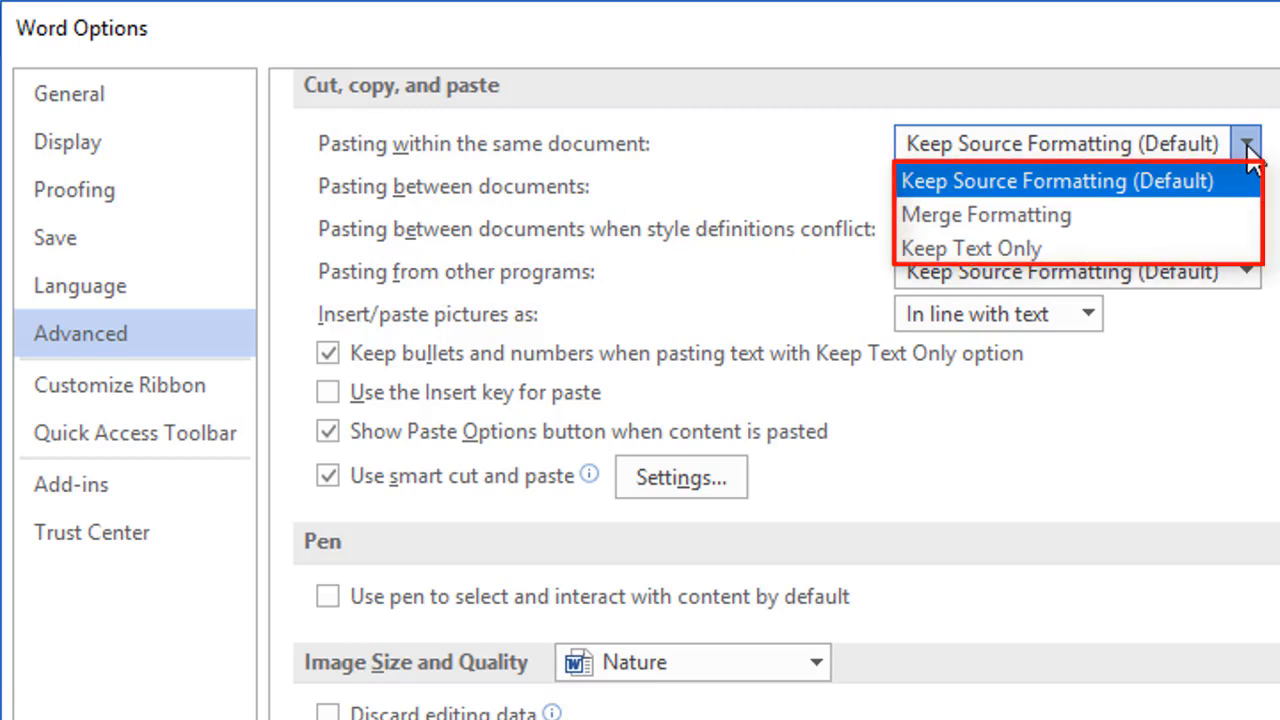
key("Escape")
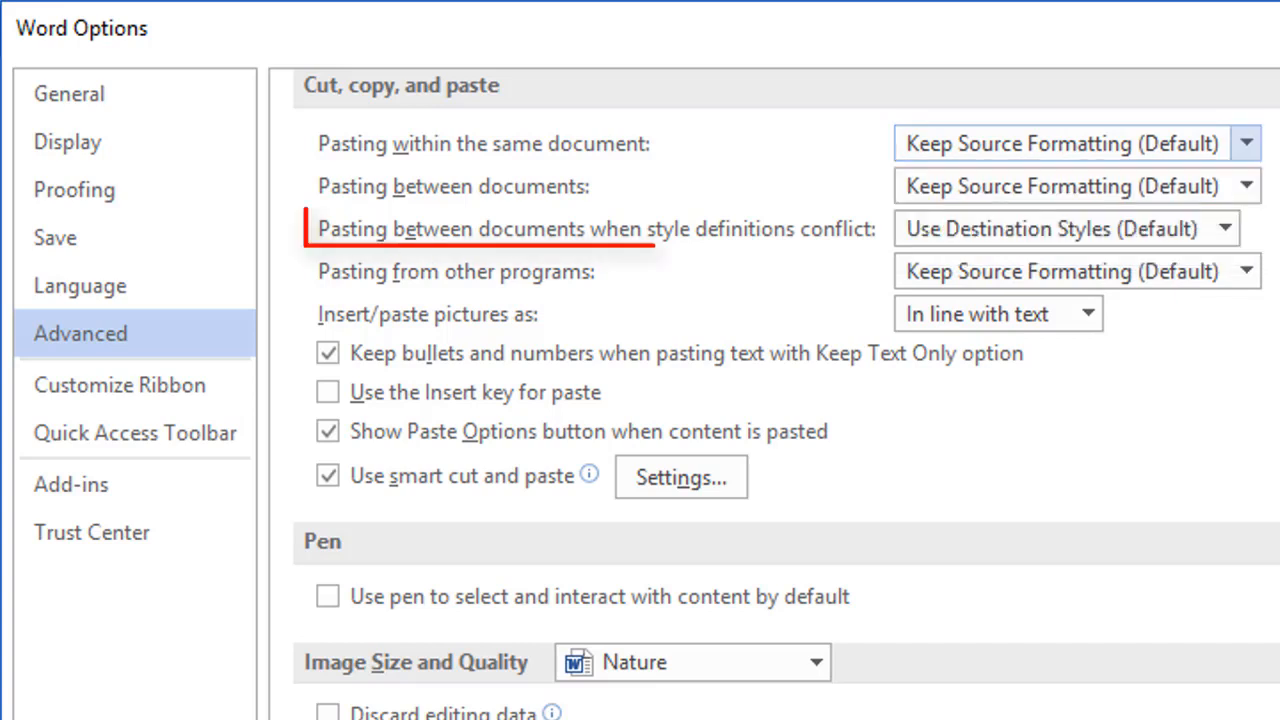
left_click(1226, 229)
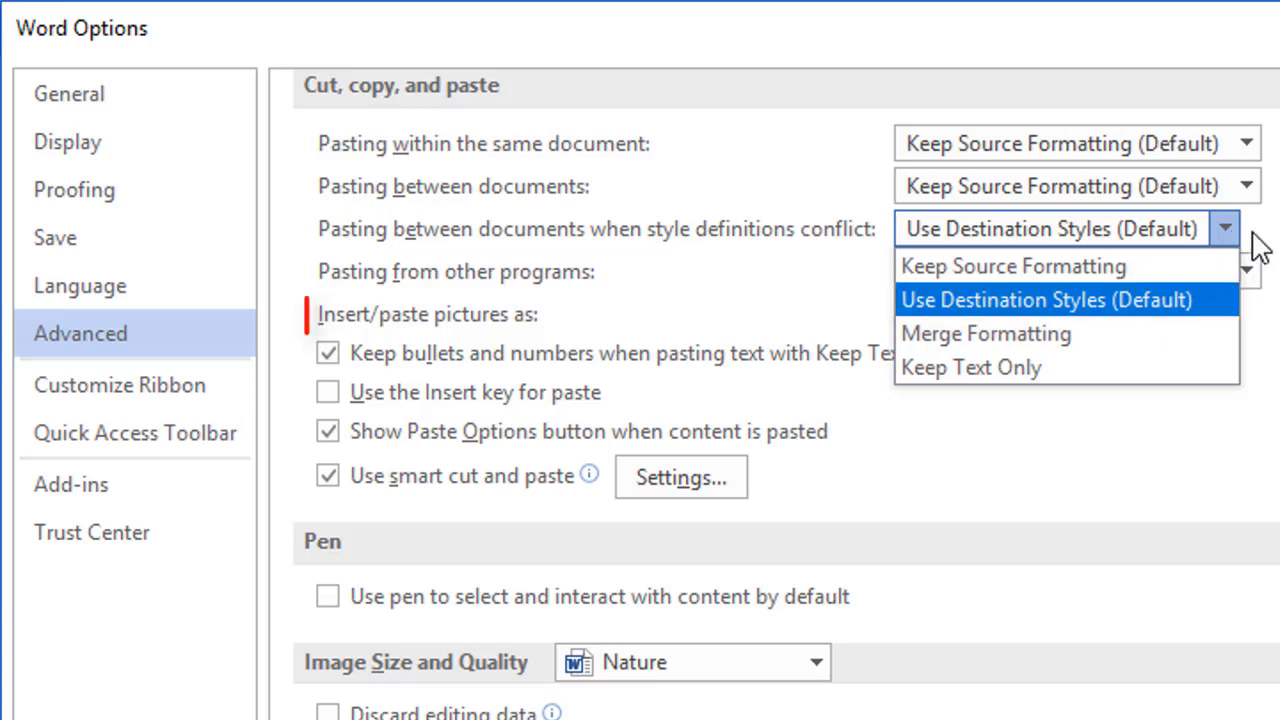
left_click(1263, 235)
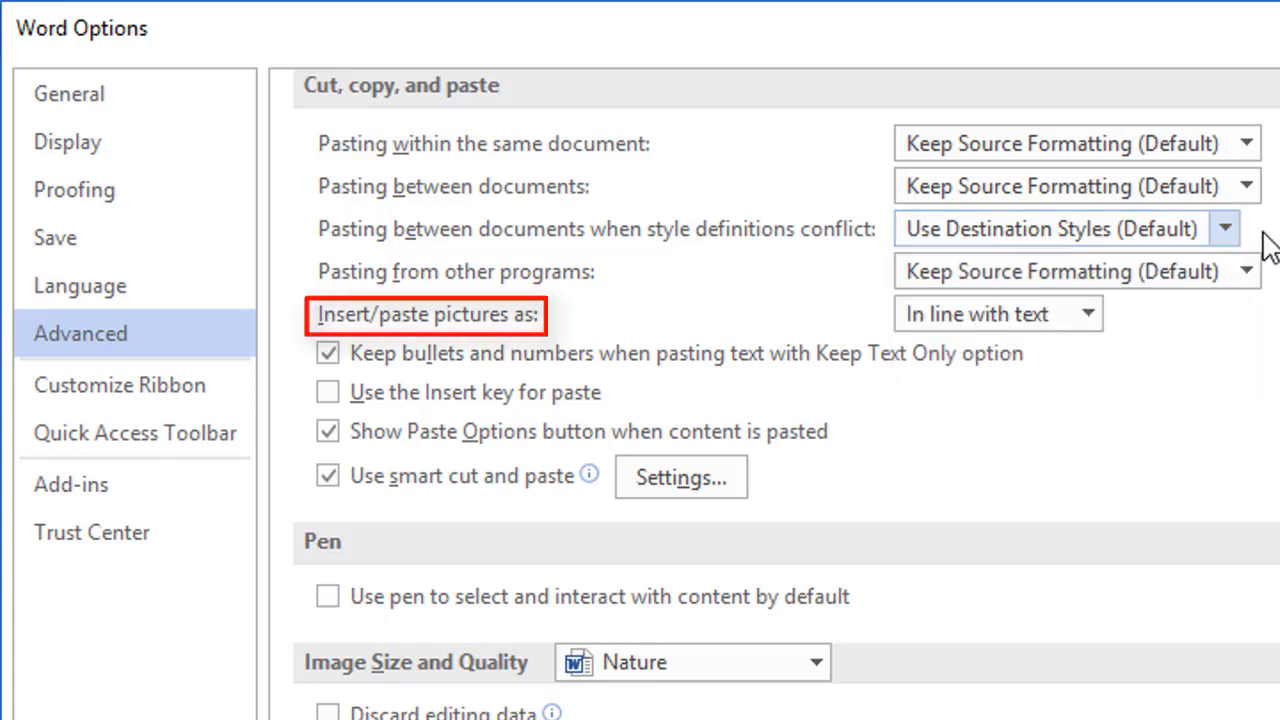
left_click(1097, 313)
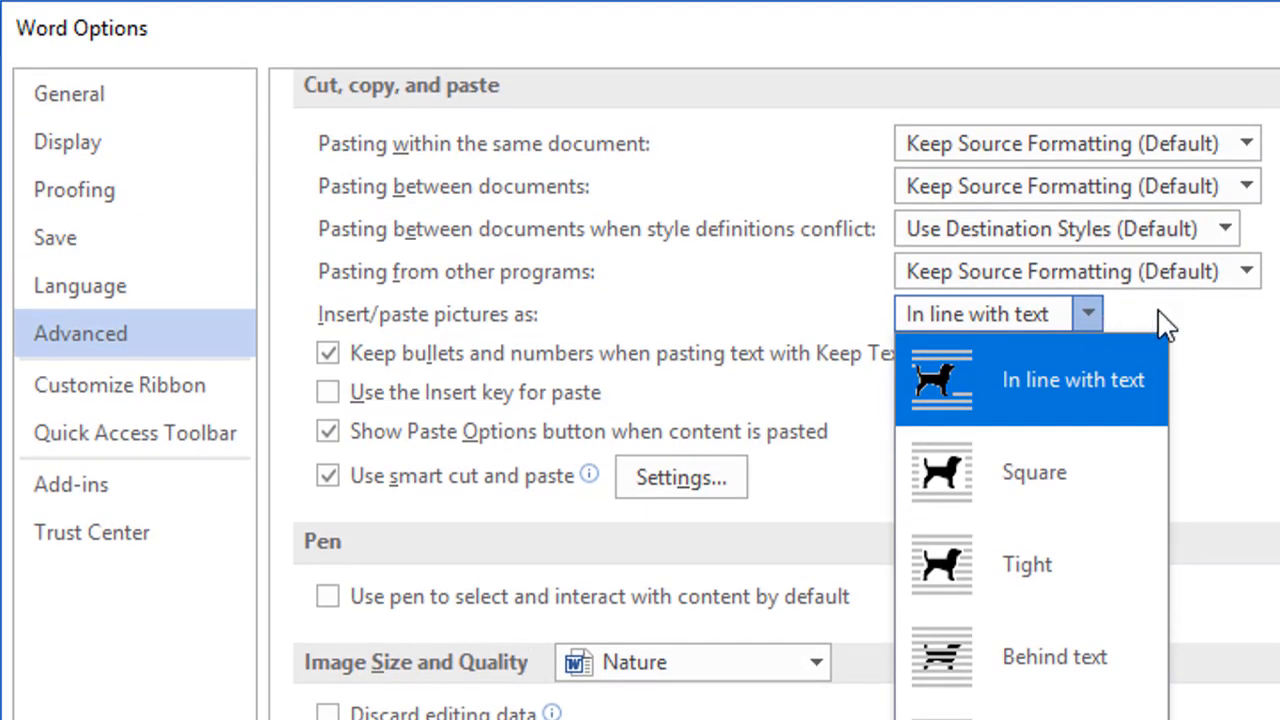
left_click(1165, 322)
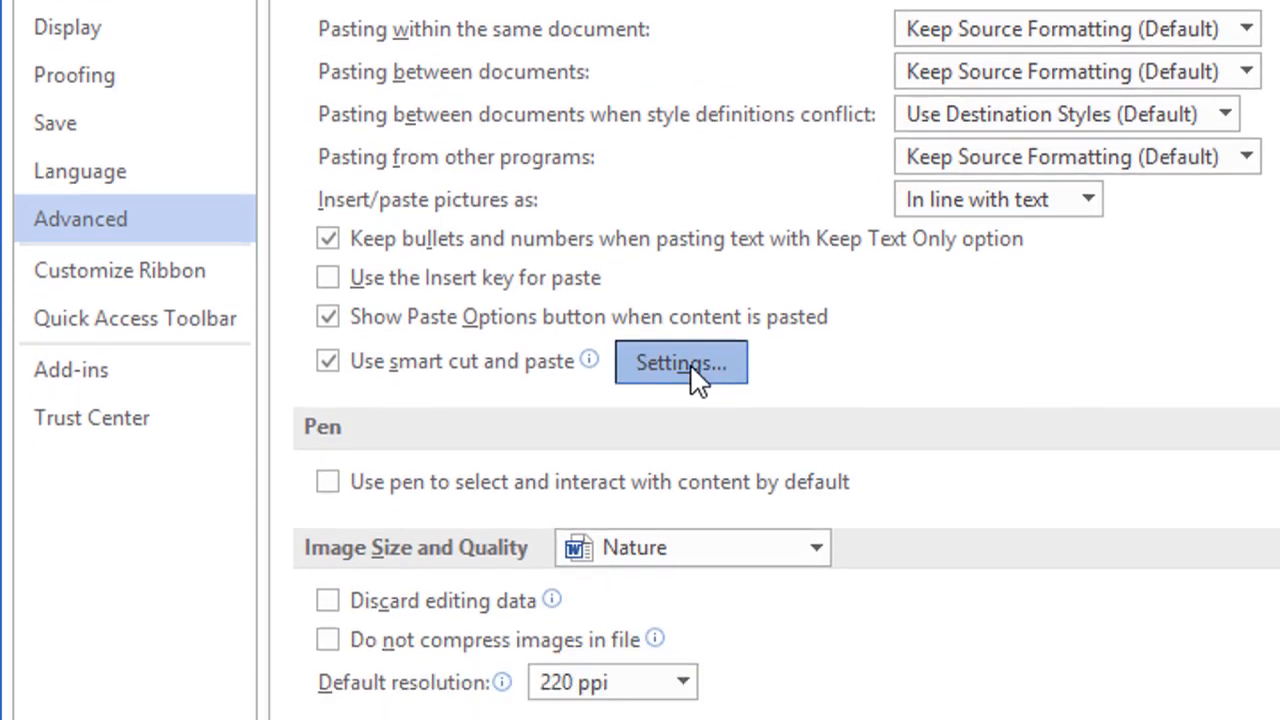
Step: Bring up the smart cut and paste Settings, keeping the Word 2002 - 2010 defaults preset
left_click(690, 477)
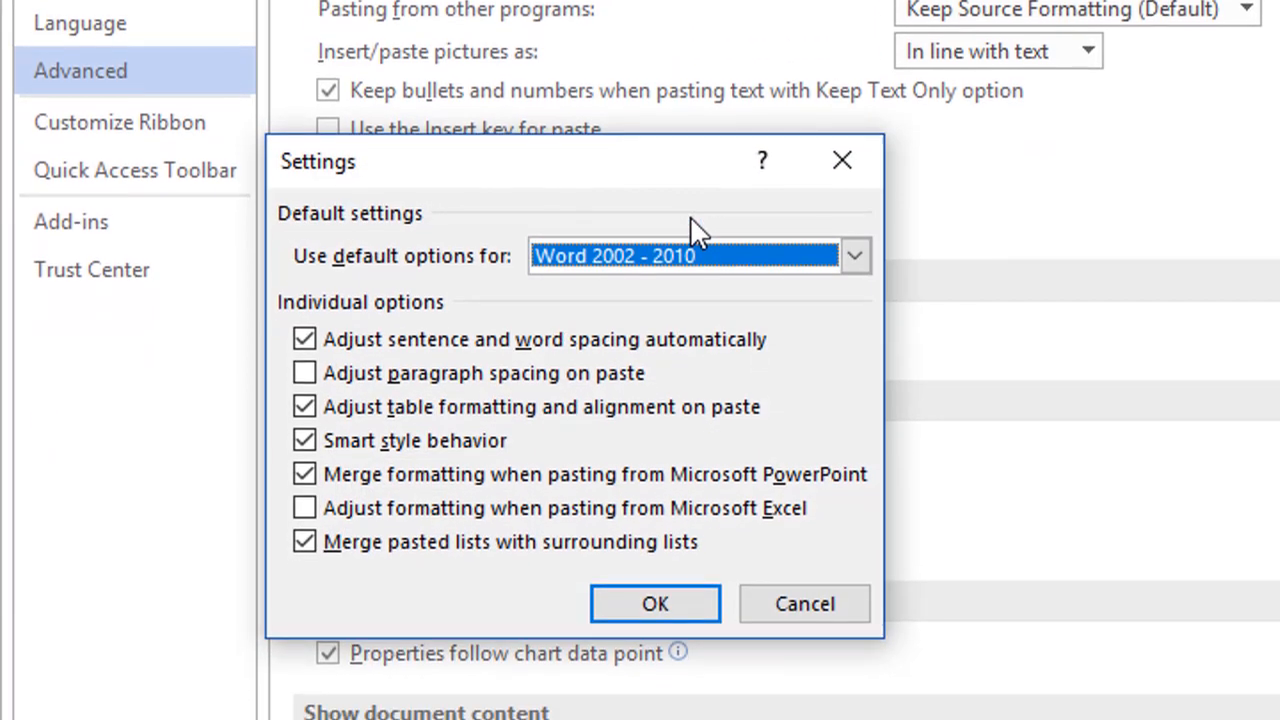
left_click(855, 257)
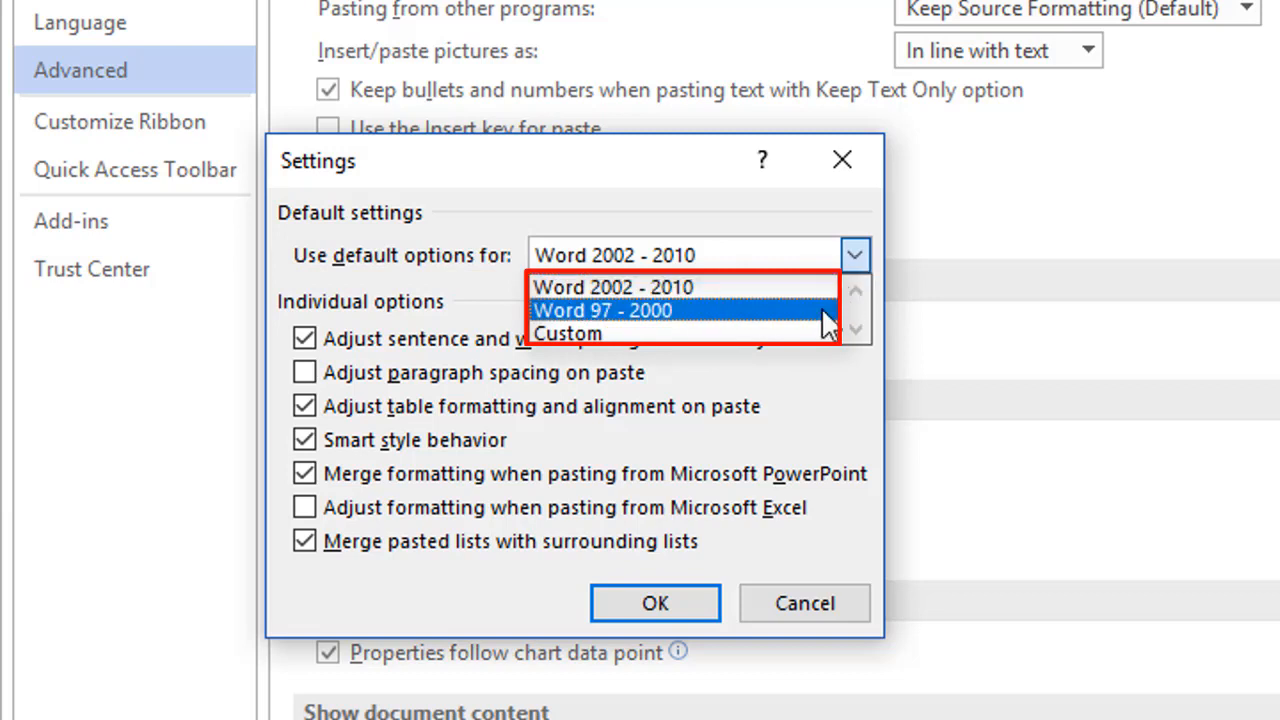
left_click(848, 203)
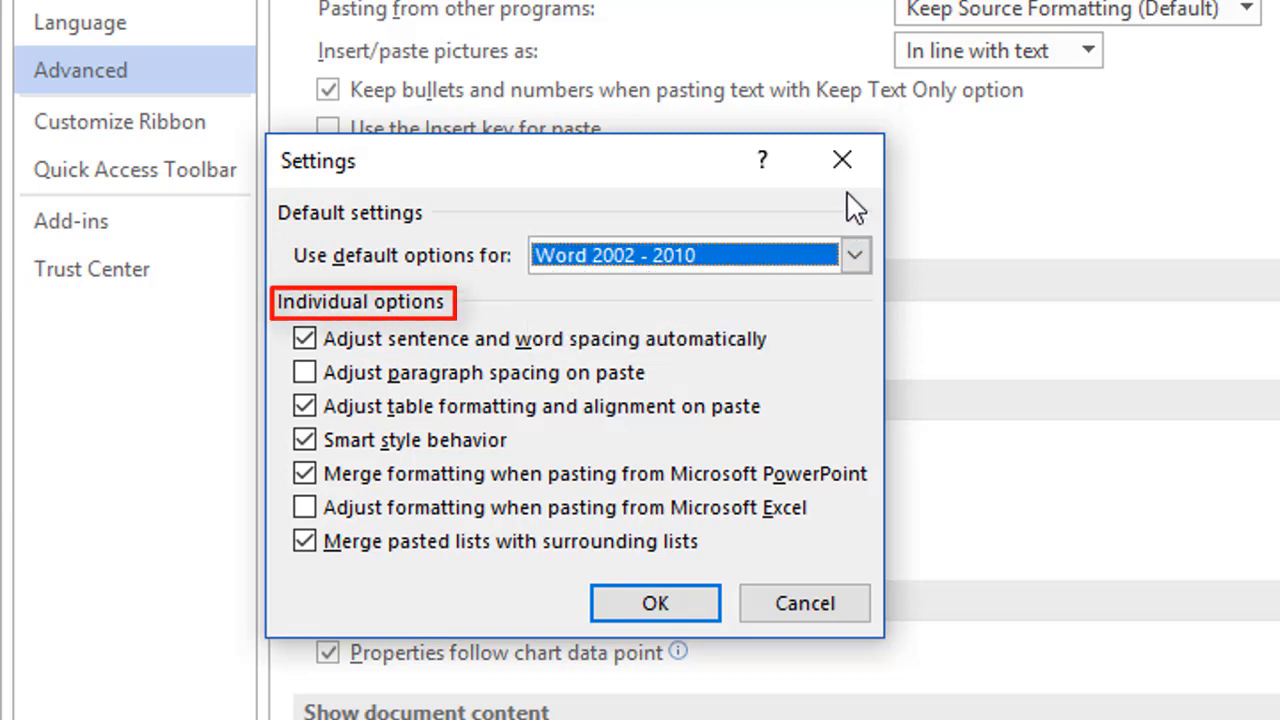
Step: Cancel the smart cut and paste settings and scroll down to Image Size and Quality
left_click(860, 608)
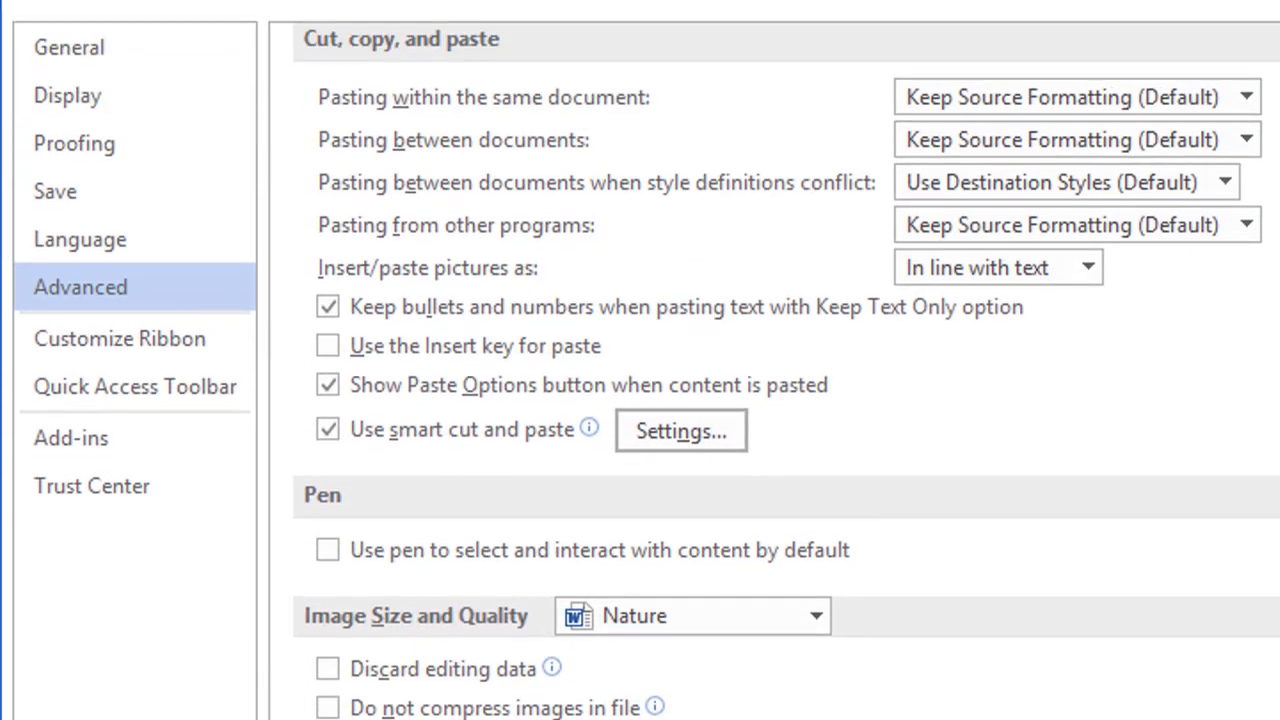
scroll(786, 398, "down", 5)
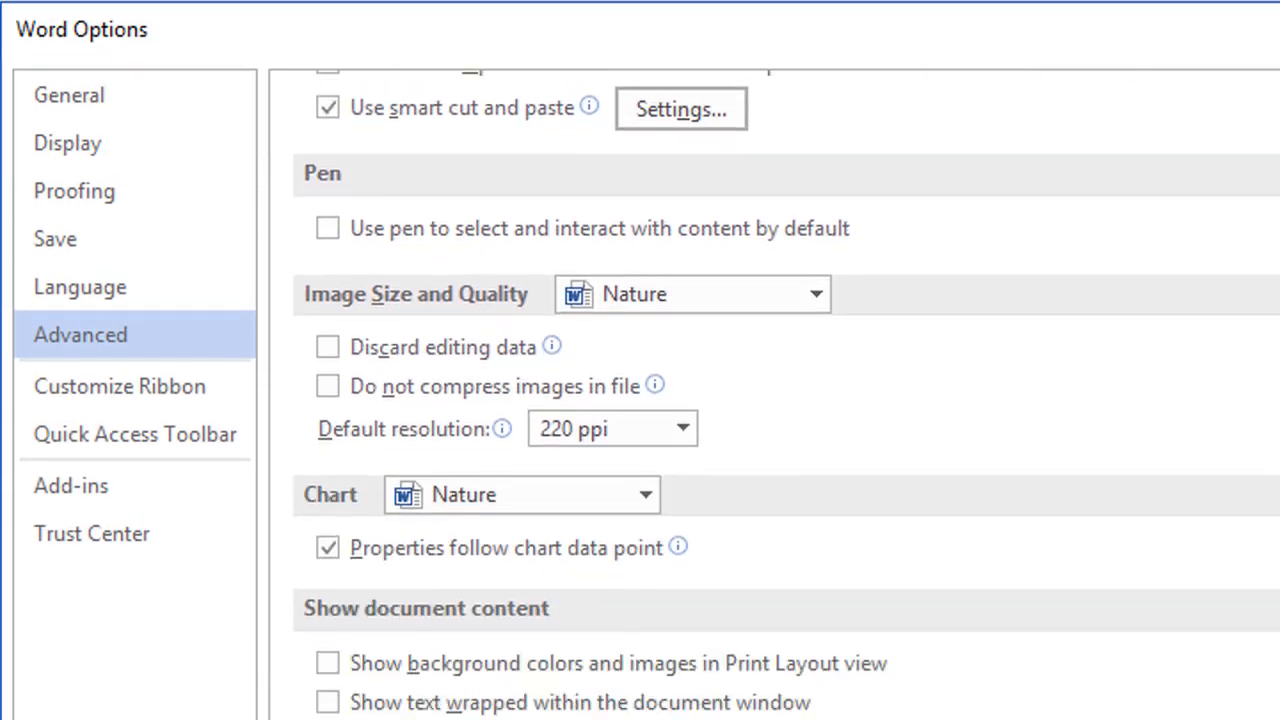
scroll(786, 398, "down", 2)
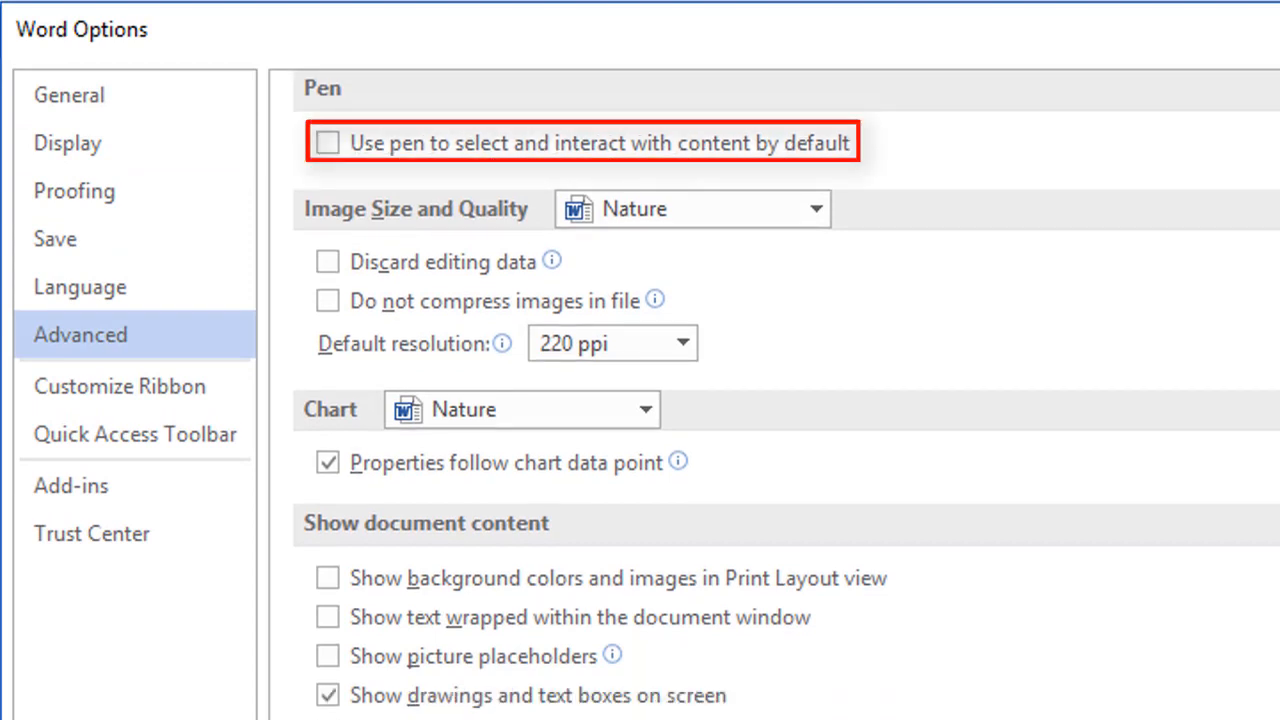
scroll(786, 398, "down", 2)
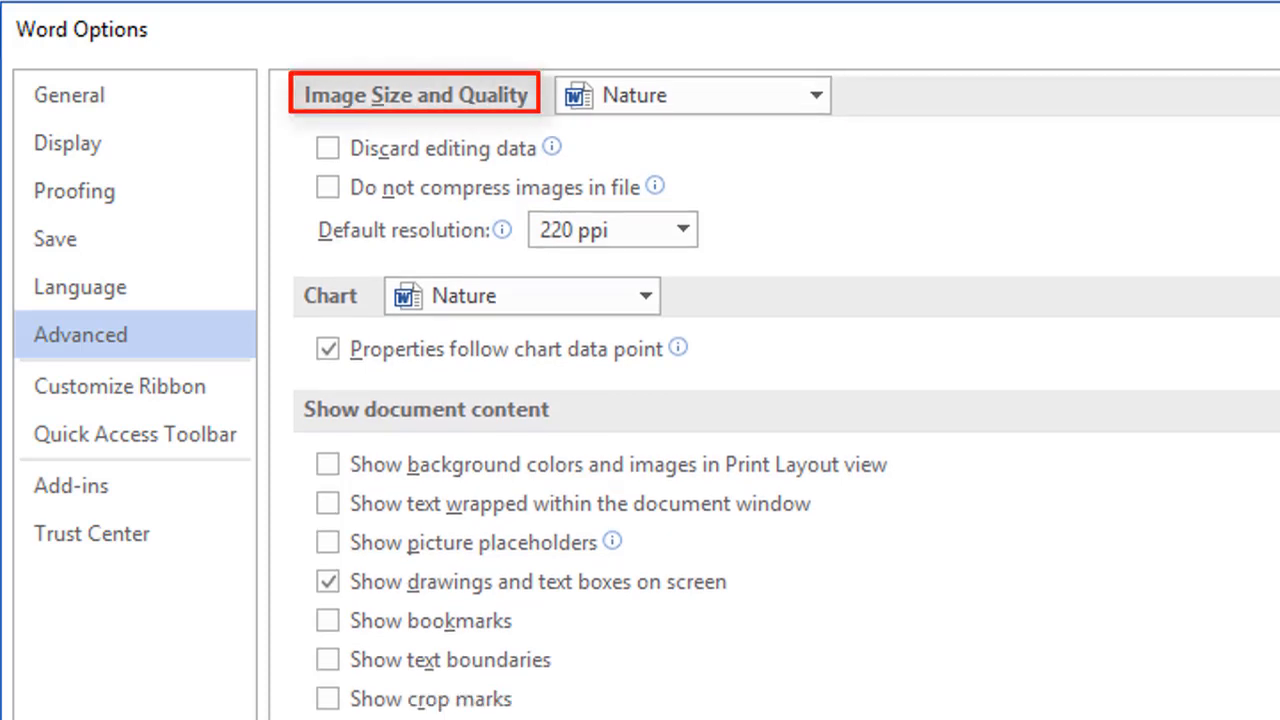
Step: Keep image and chart settings applied to Nature, leaving the 220 ppi default resolution
left_click(817, 96)
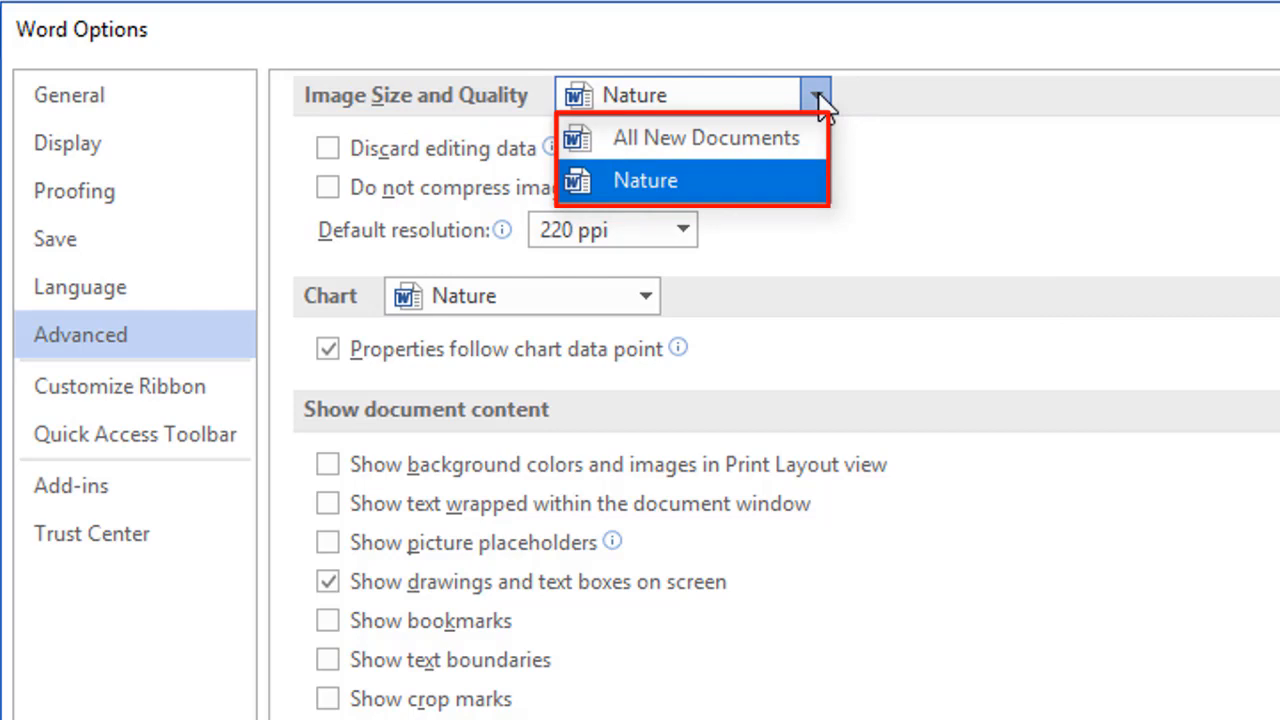
left_click(818, 96)
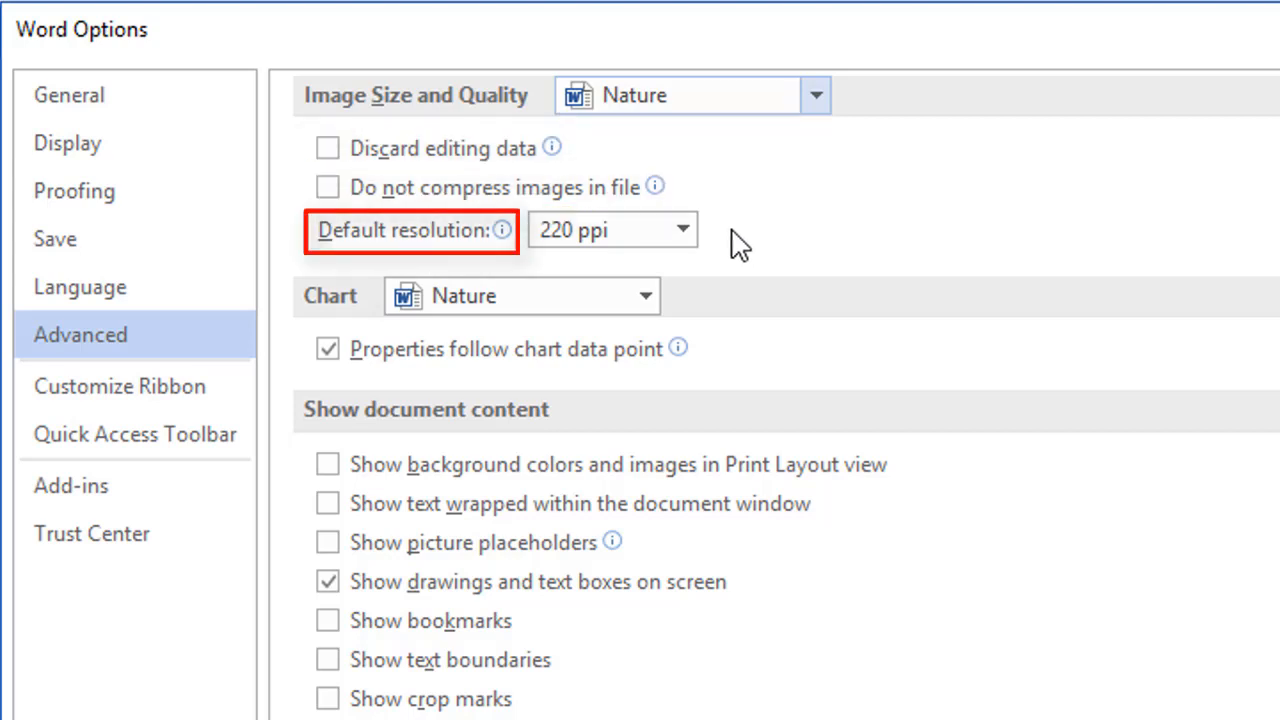
left_click(684, 231)
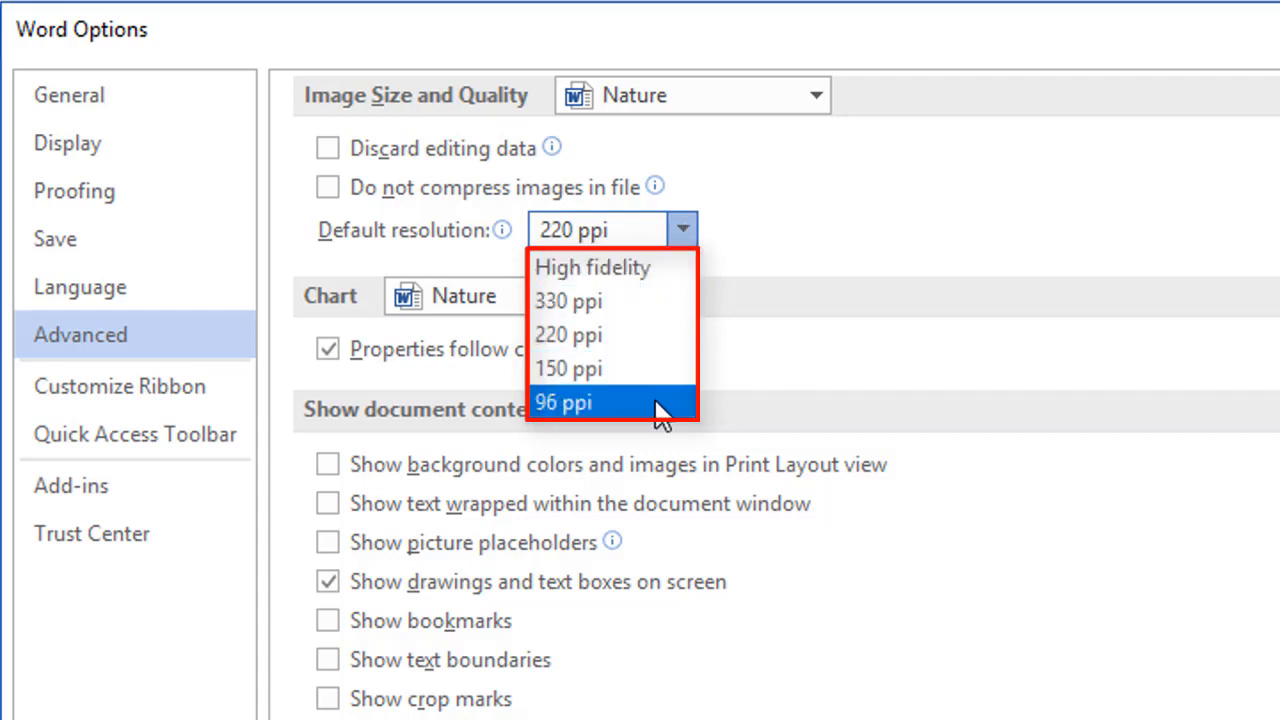
left_click(785, 293)
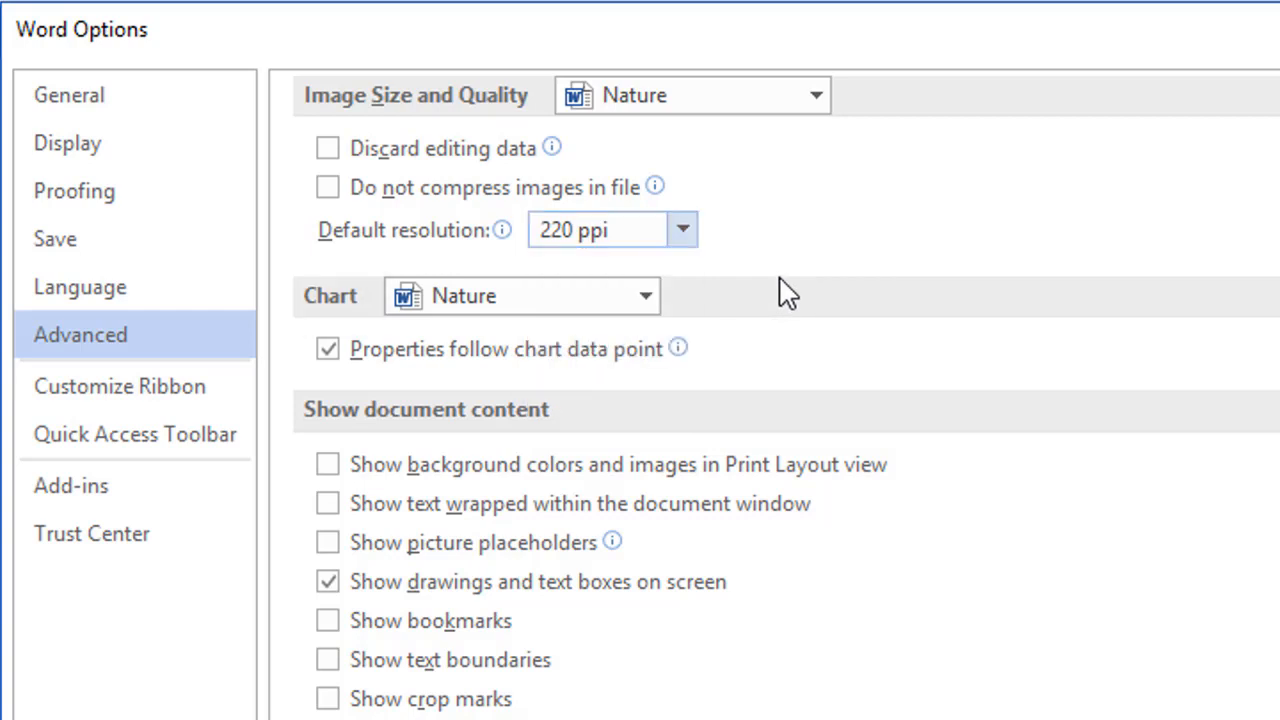
left_click(655, 300)
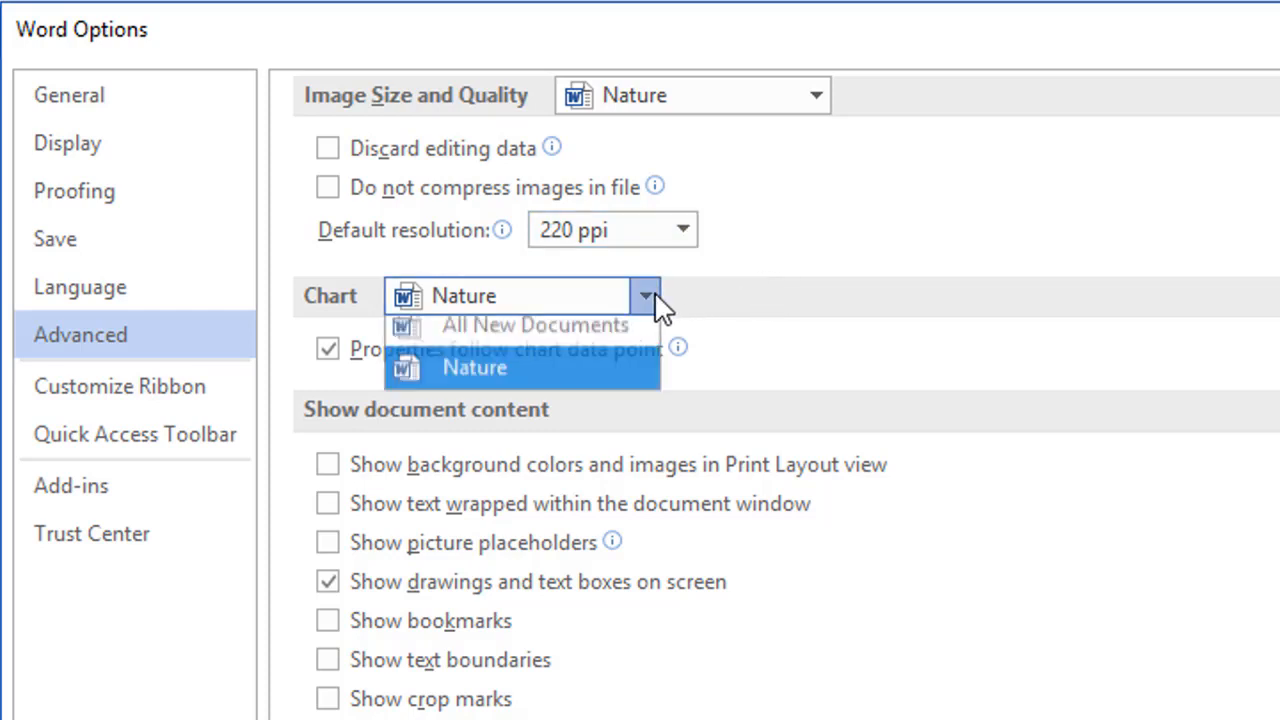
left_click(709, 300)
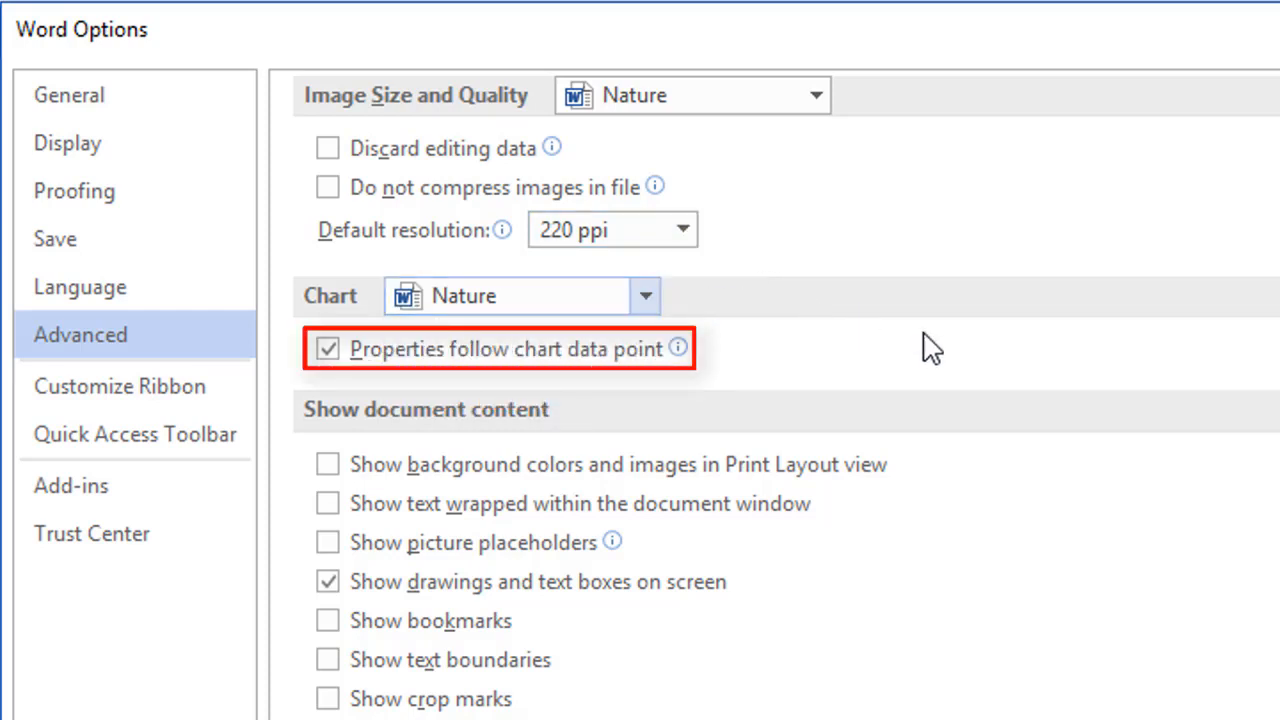
Step: Keep field shading When selected and enable the Courier New 10 draft font for Draft and Outline views
scroll(786, 394, "down", 5)
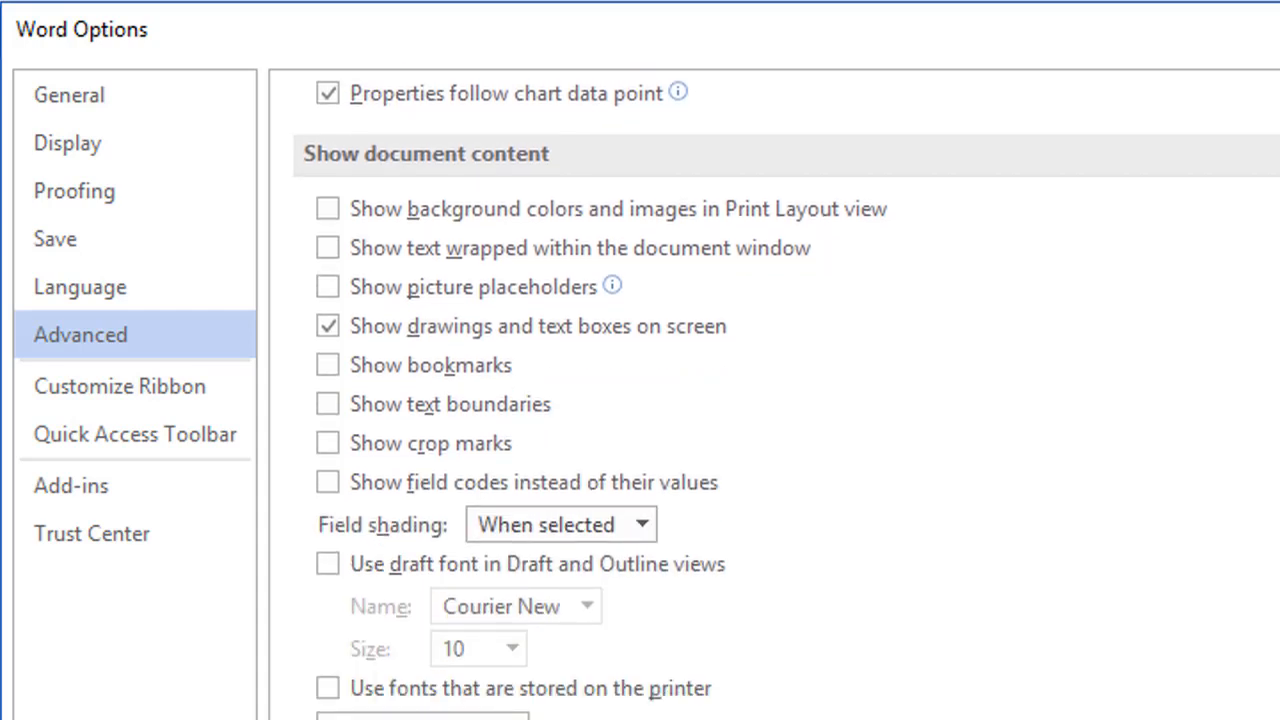
scroll(786, 394, "down", 1)
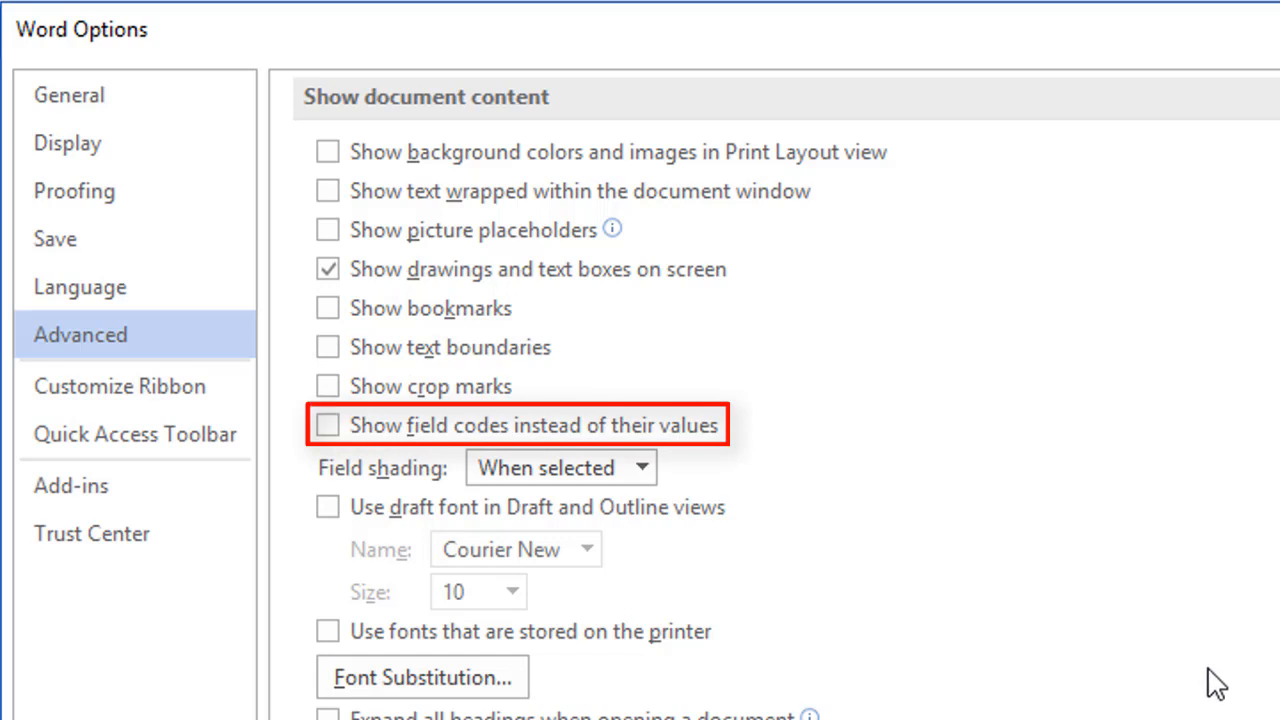
left_click(645, 466)
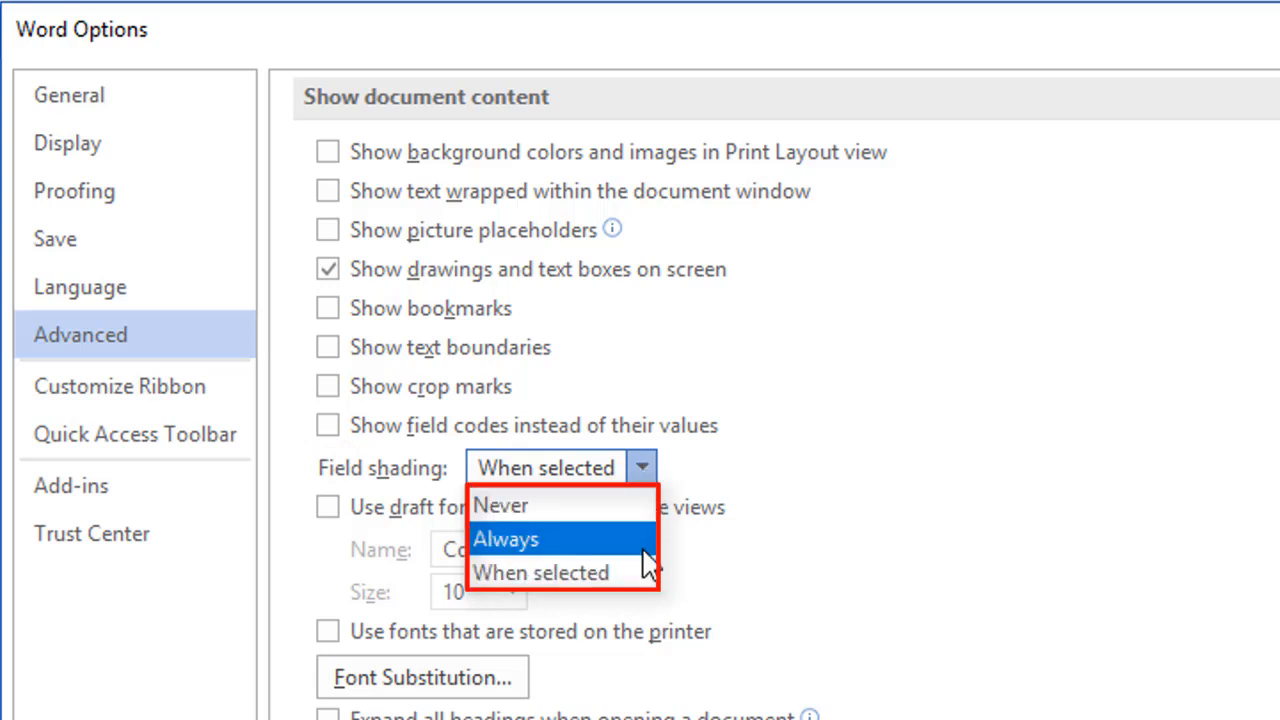
left_click(787, 586)
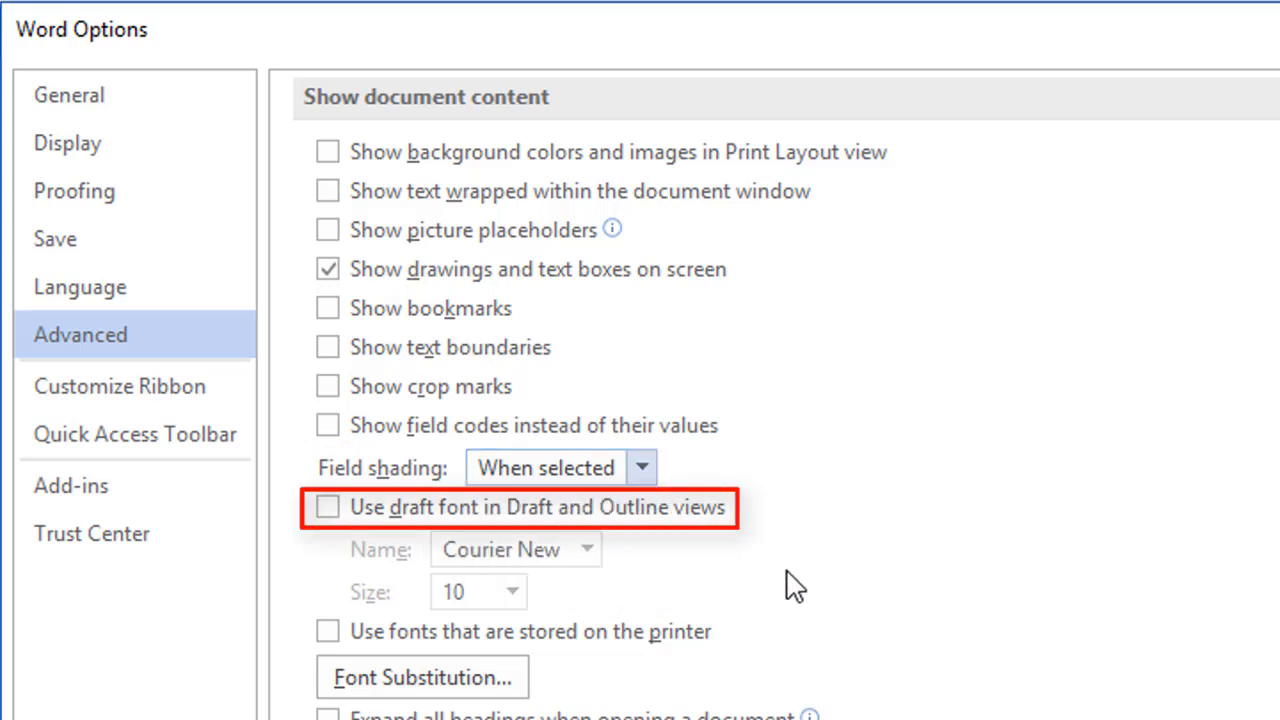
left_click(668, 512)
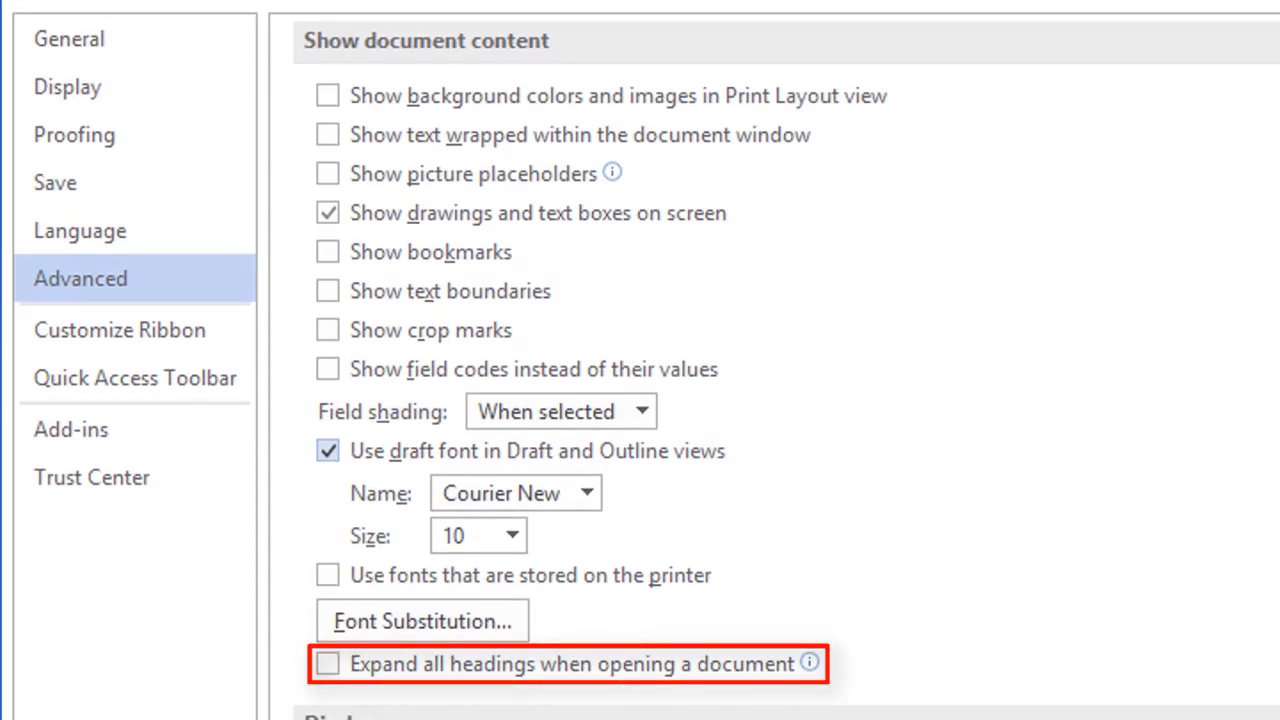
scroll(786, 370, "down", 6)
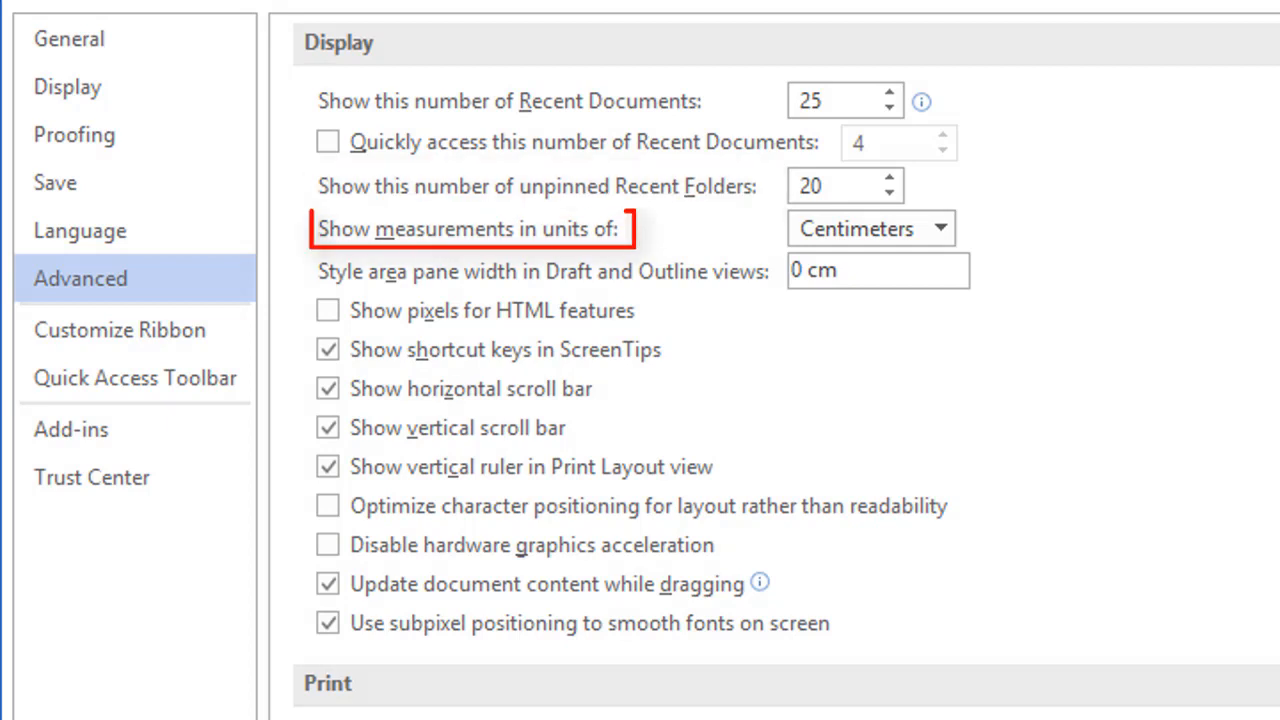
left_click(942, 233)
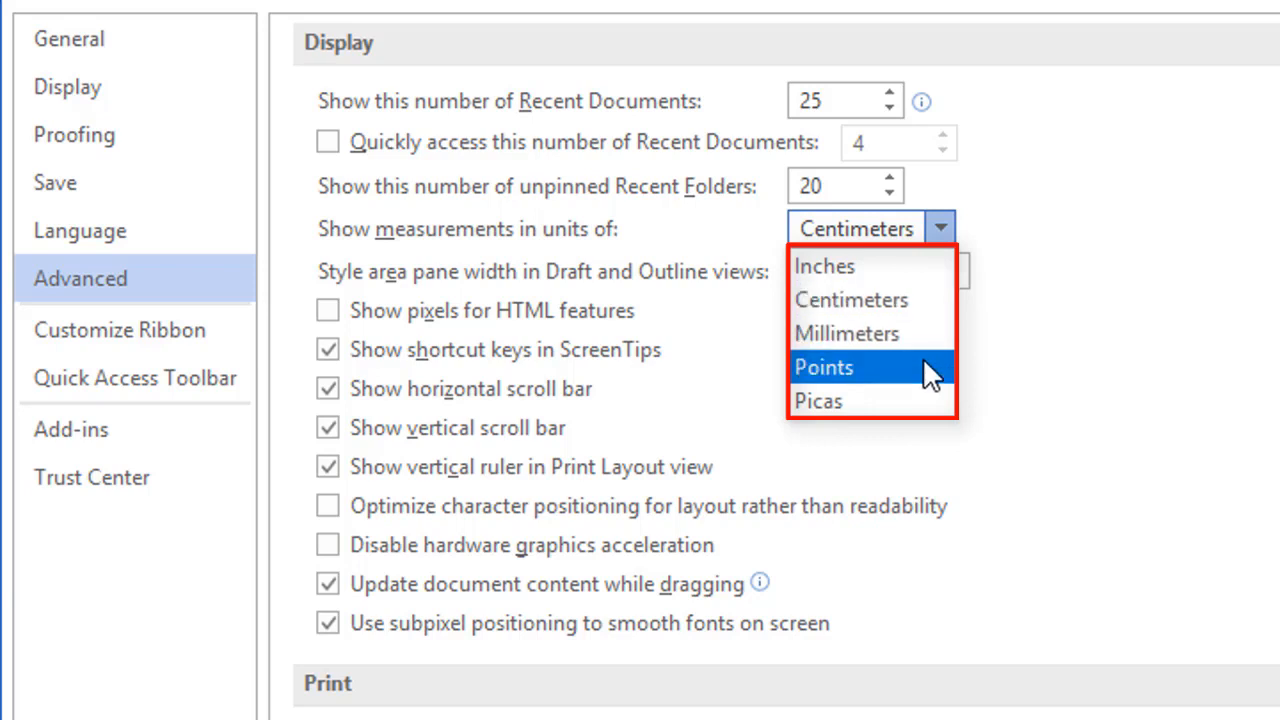
left_click(1031, 367)
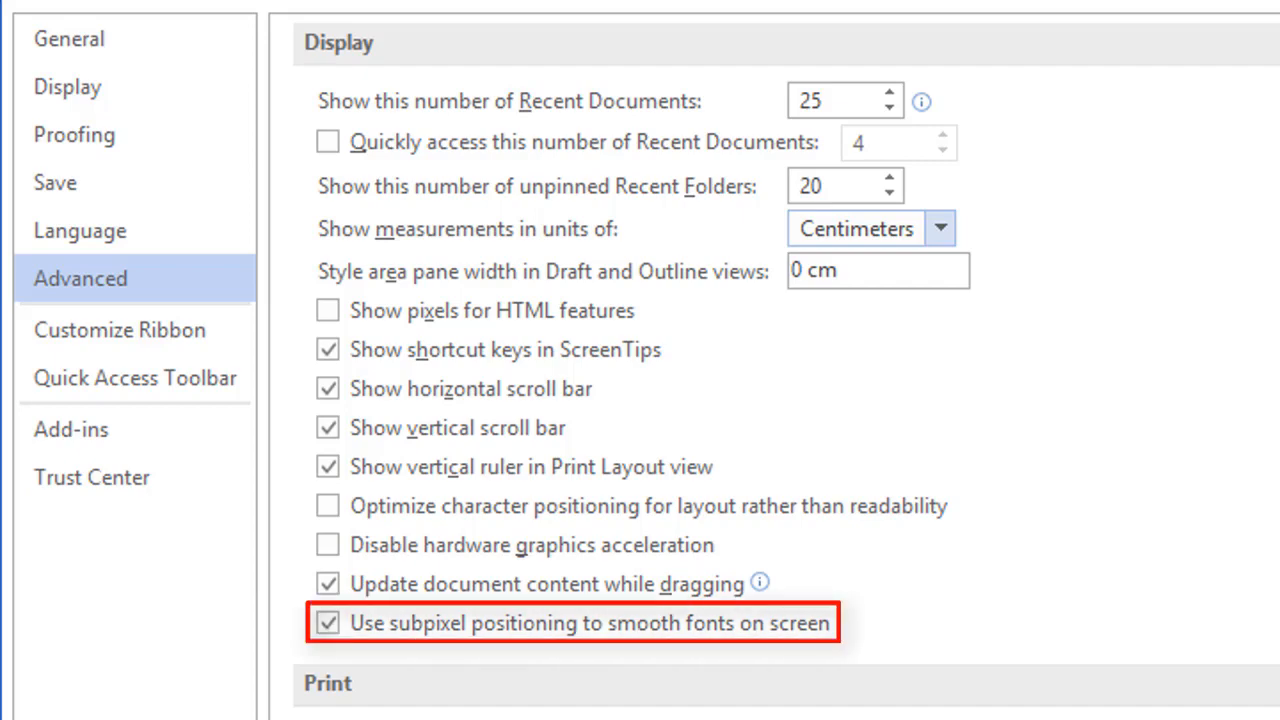
scroll(786, 366, "down", 8)
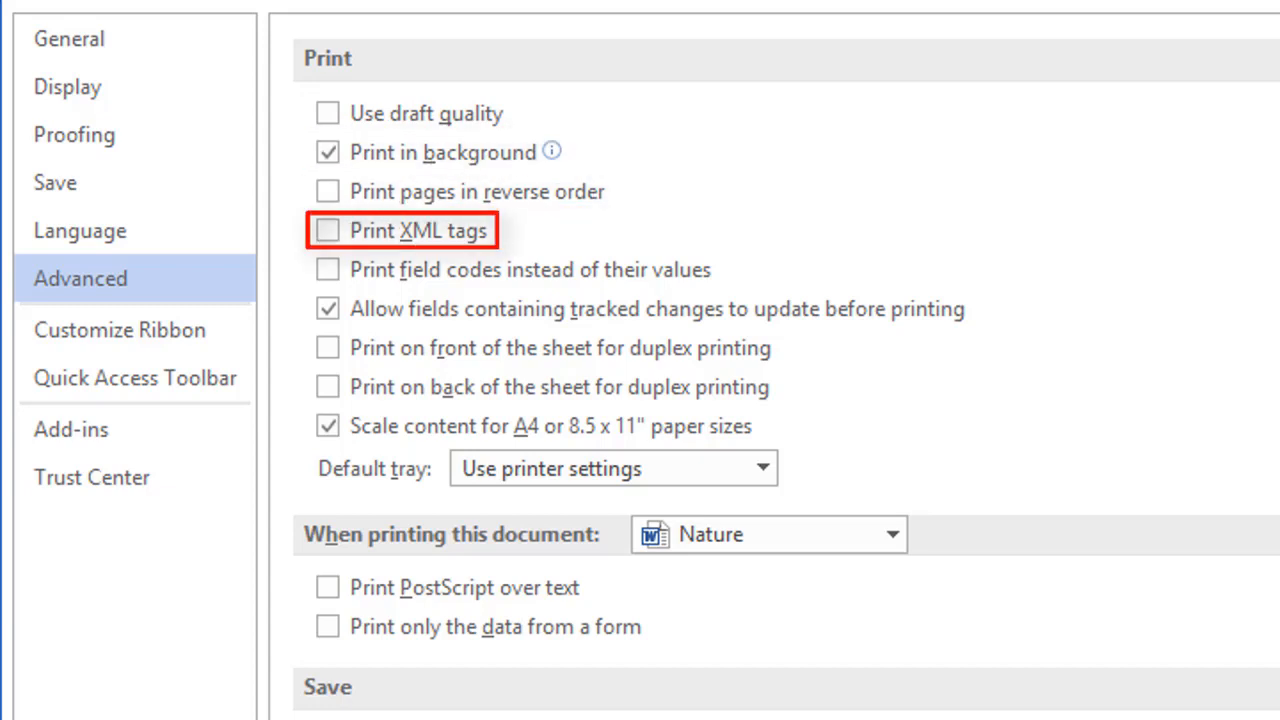
left_click(763, 470)
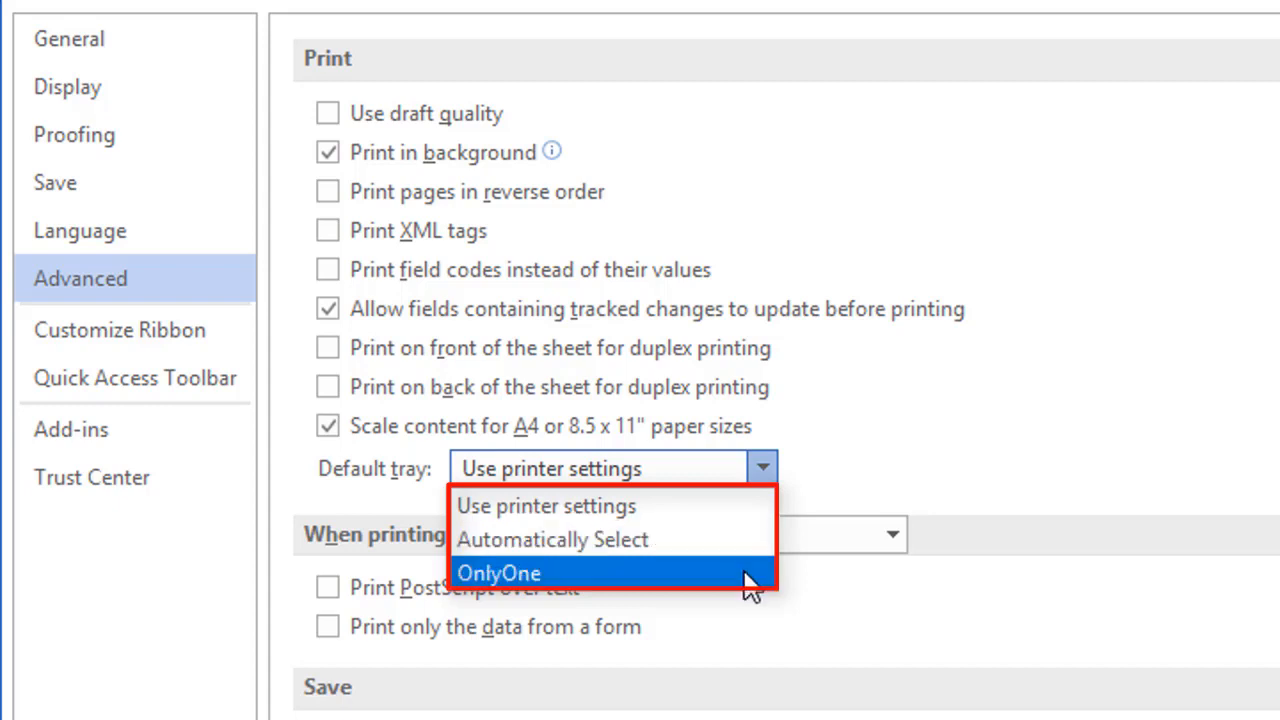
left_click(1006, 477)
scroll(786, 380, "down", 1)
scroll(786, 380, "down", 5)
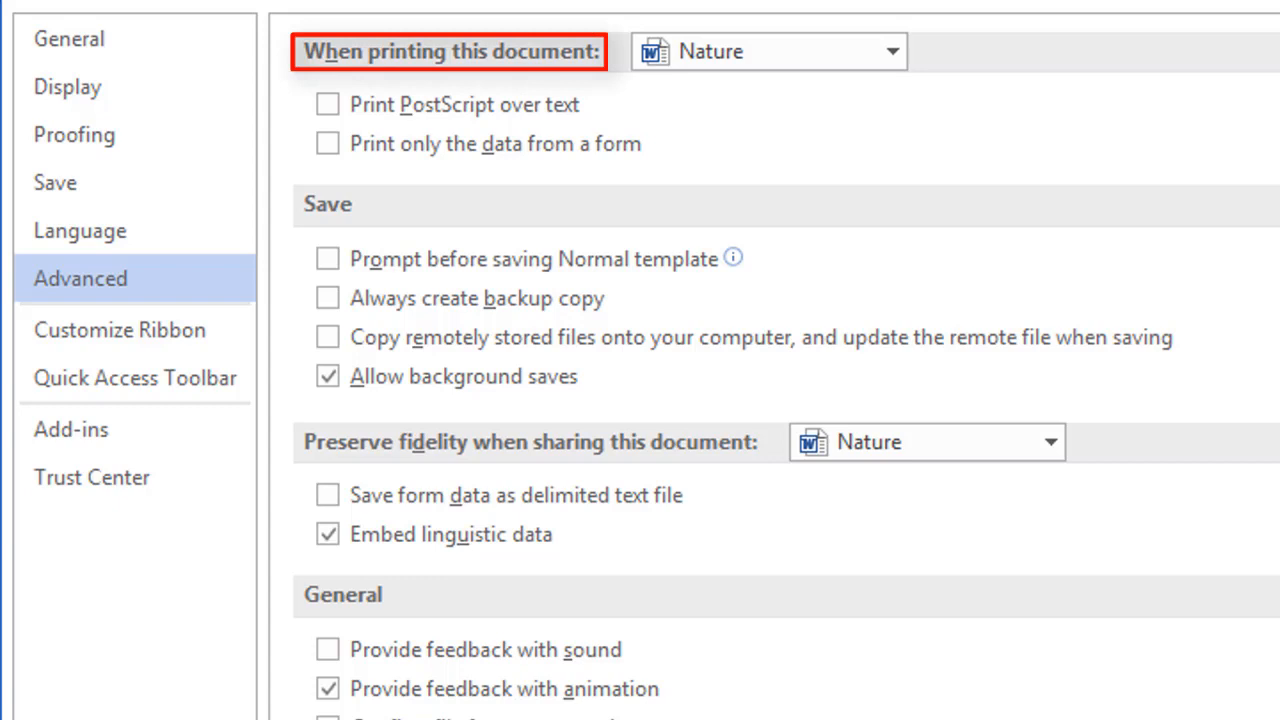
left_click(891, 55)
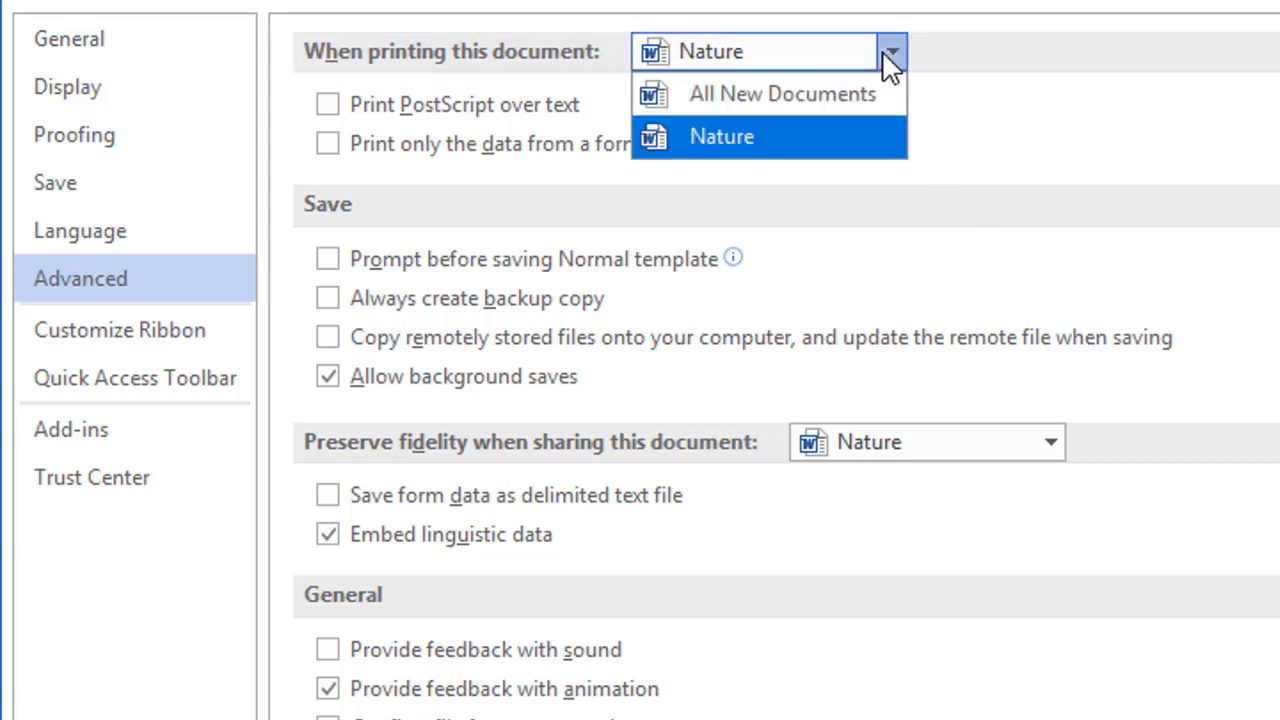
left_click(986, 70)
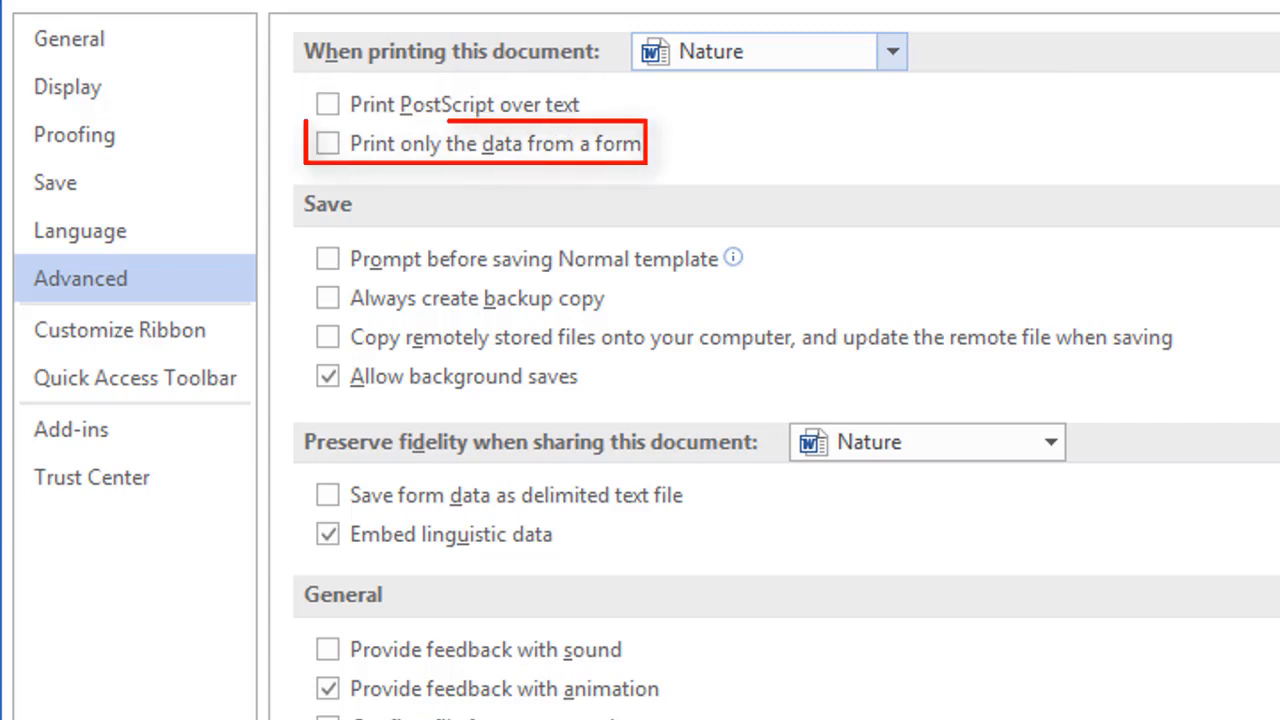
scroll(786, 366, "down", 3)
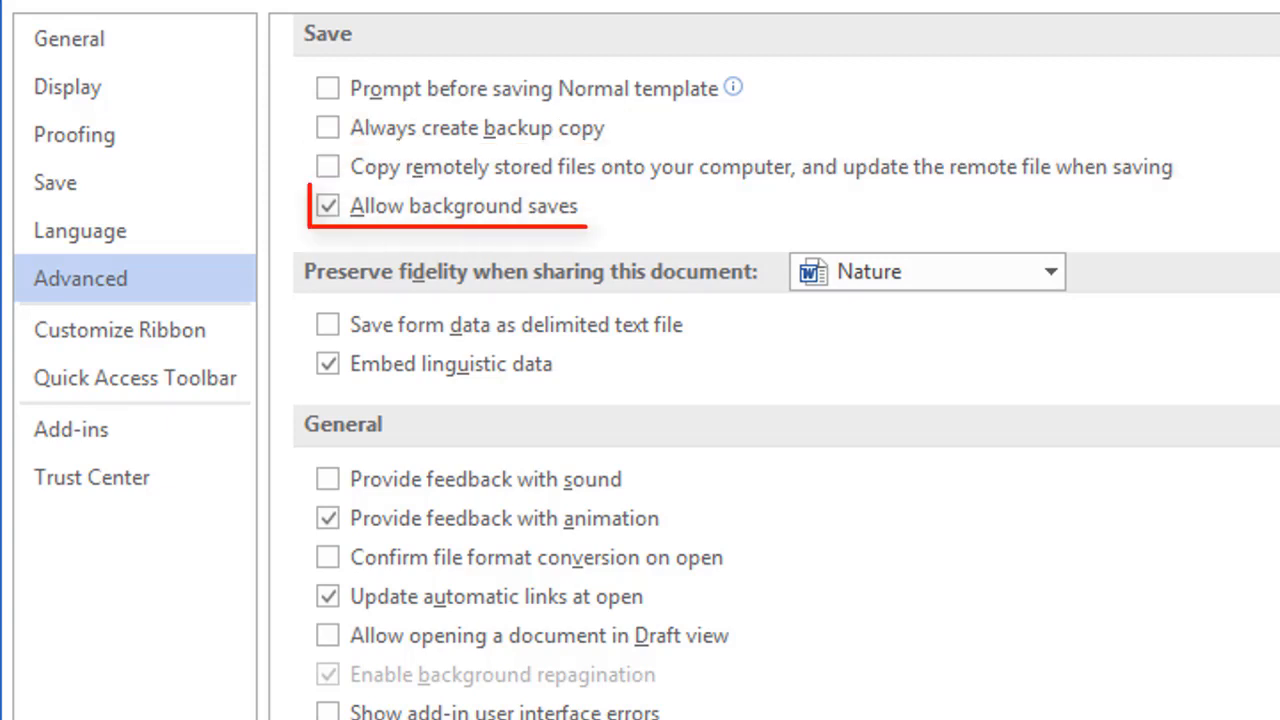
scroll(786, 372, "down", 3)
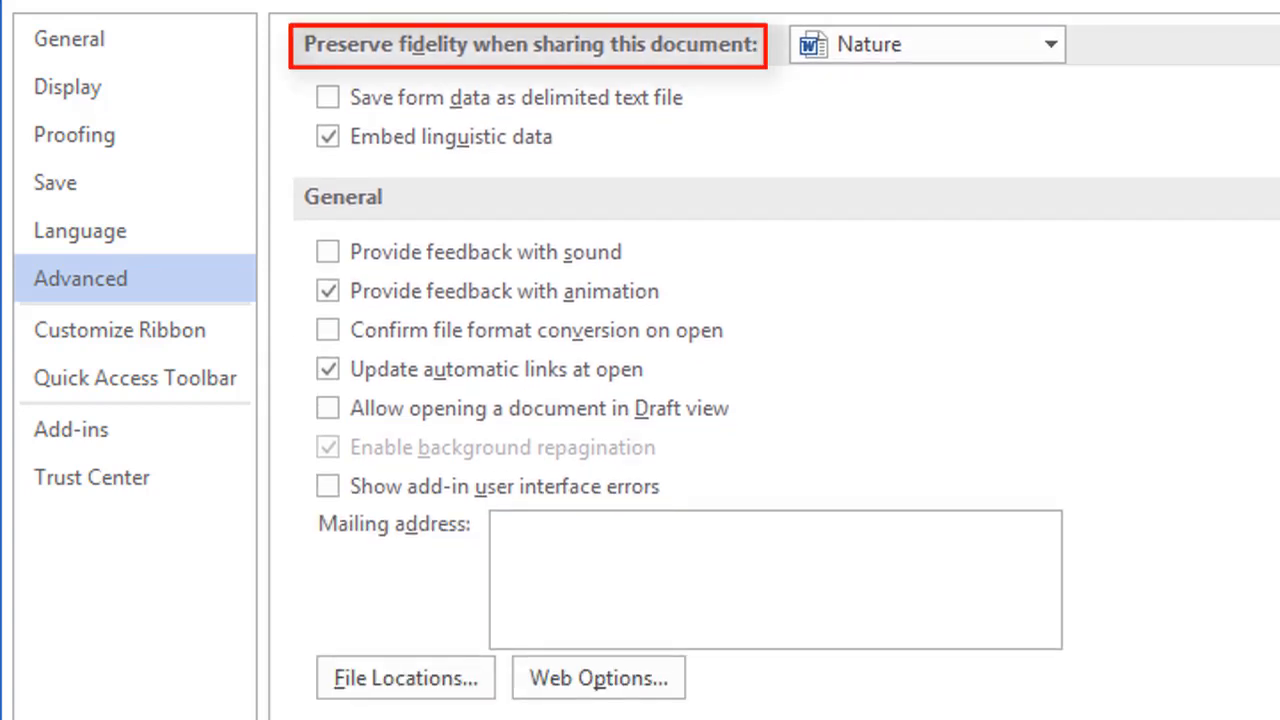
left_click(1052, 44)
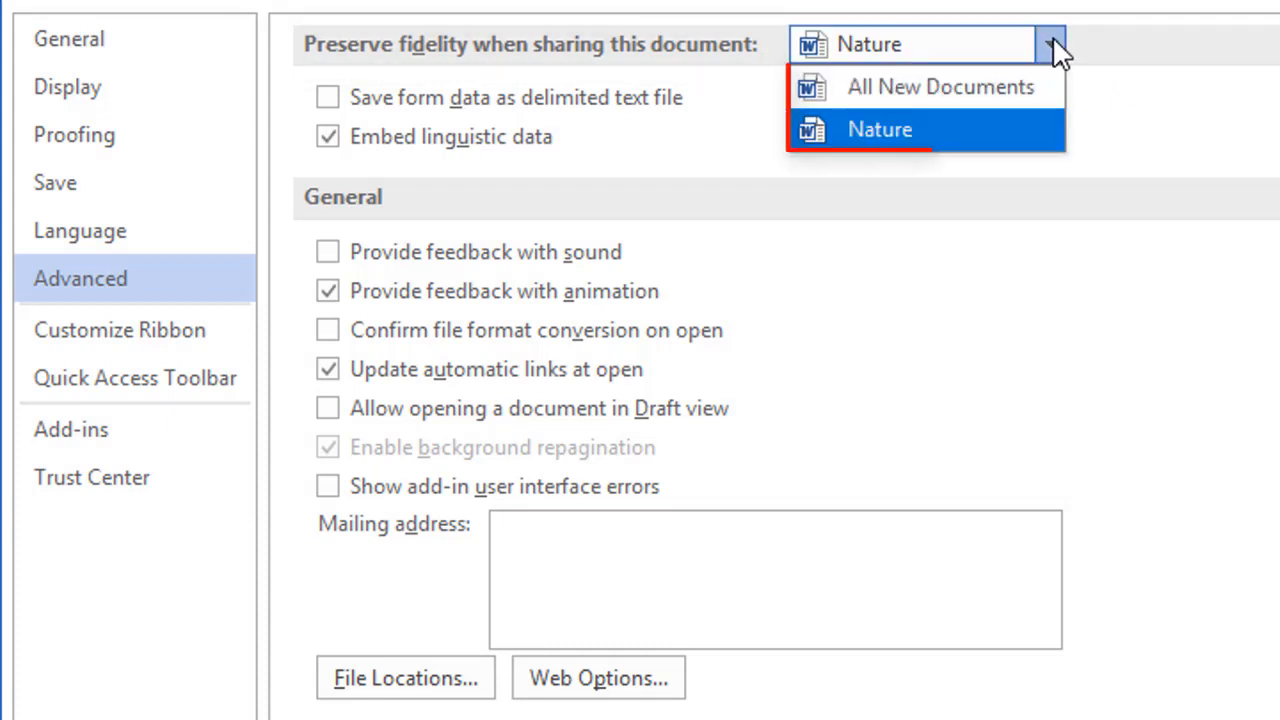
left_click(1186, 130)
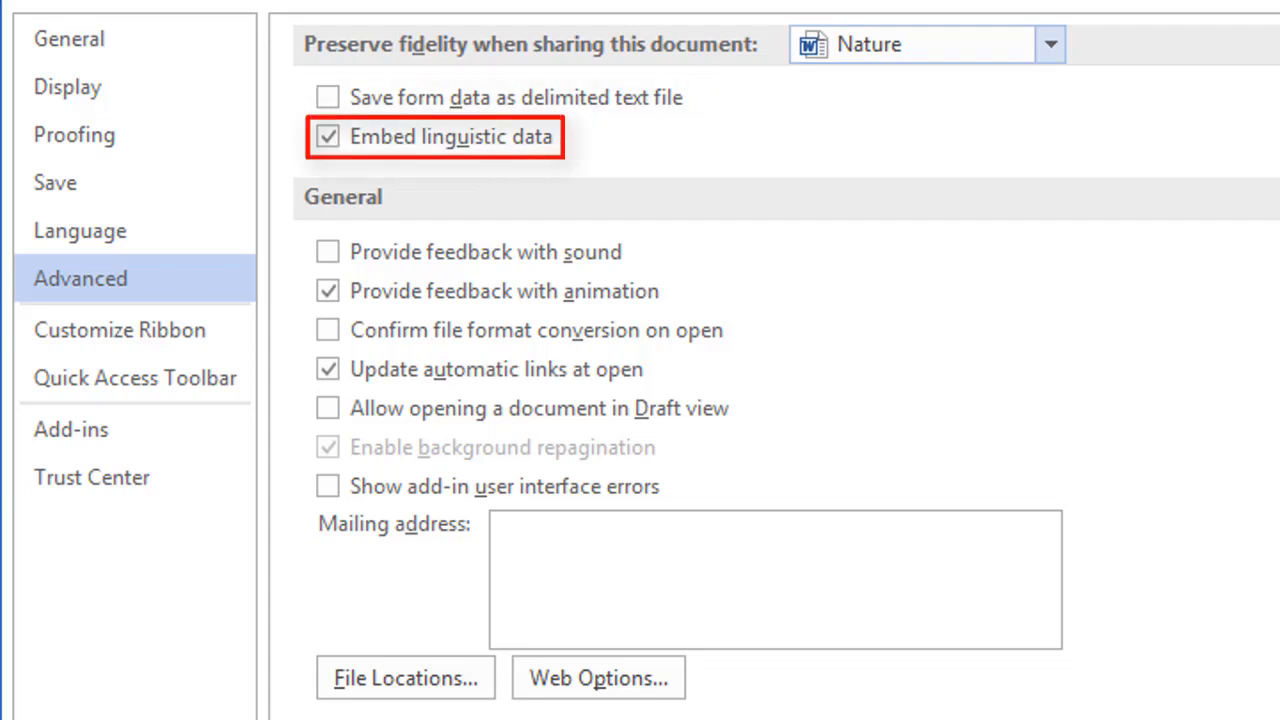
scroll(775, 368, "down", 2)
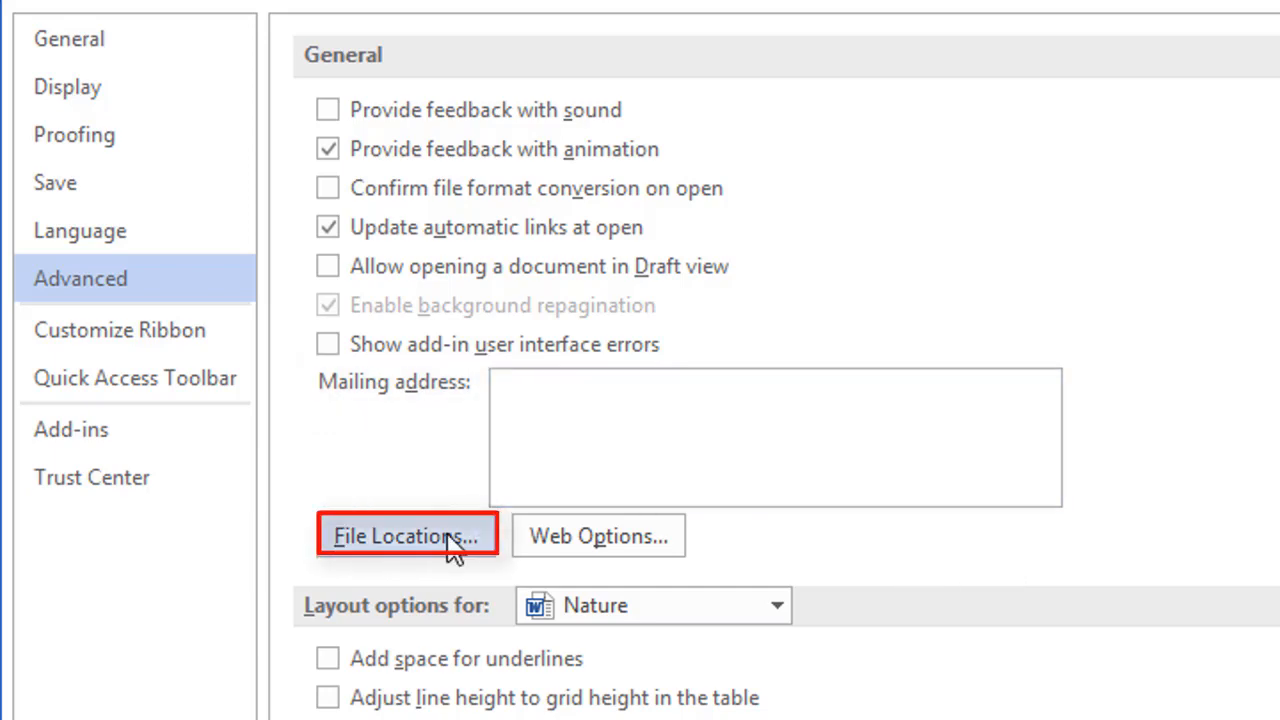
Step: Check the default File Locations list, then bring up the Web Options settings
left_click(453, 540)
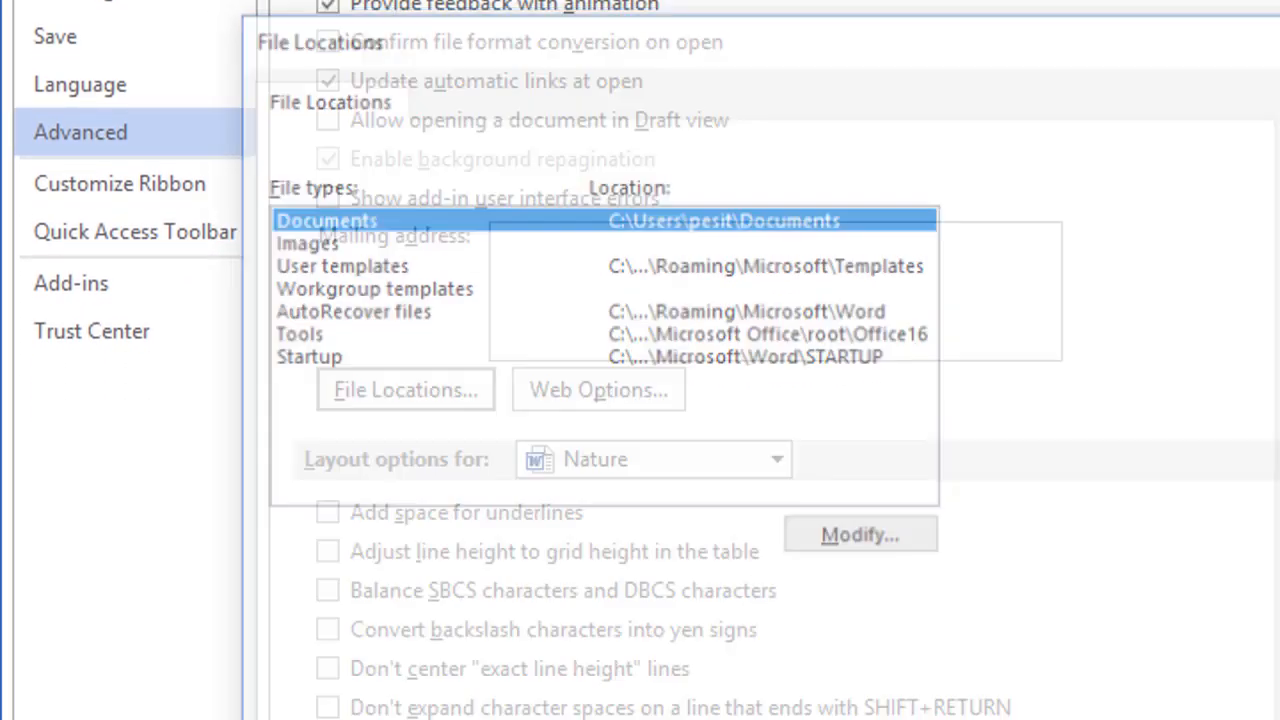
left_click(637, 393)
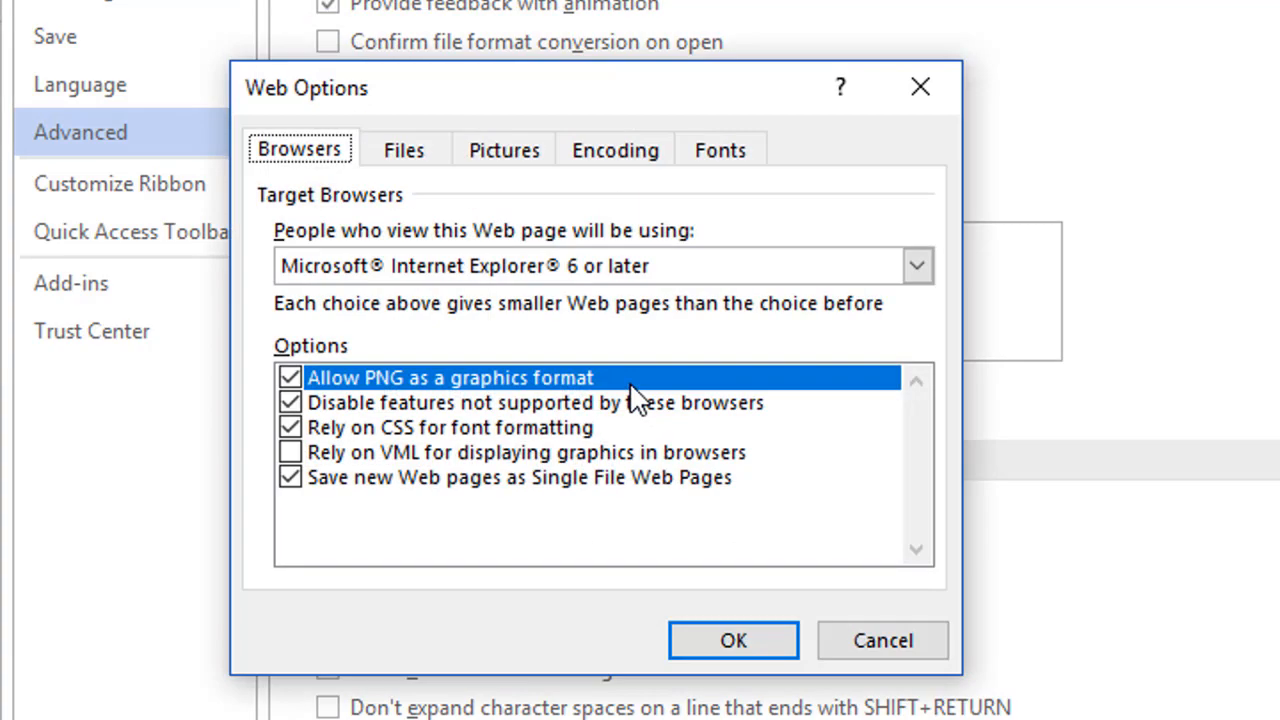
Step: Keep Internet Explorer 6 or later as the target browser and view the Files tab options
left_click(918, 266)
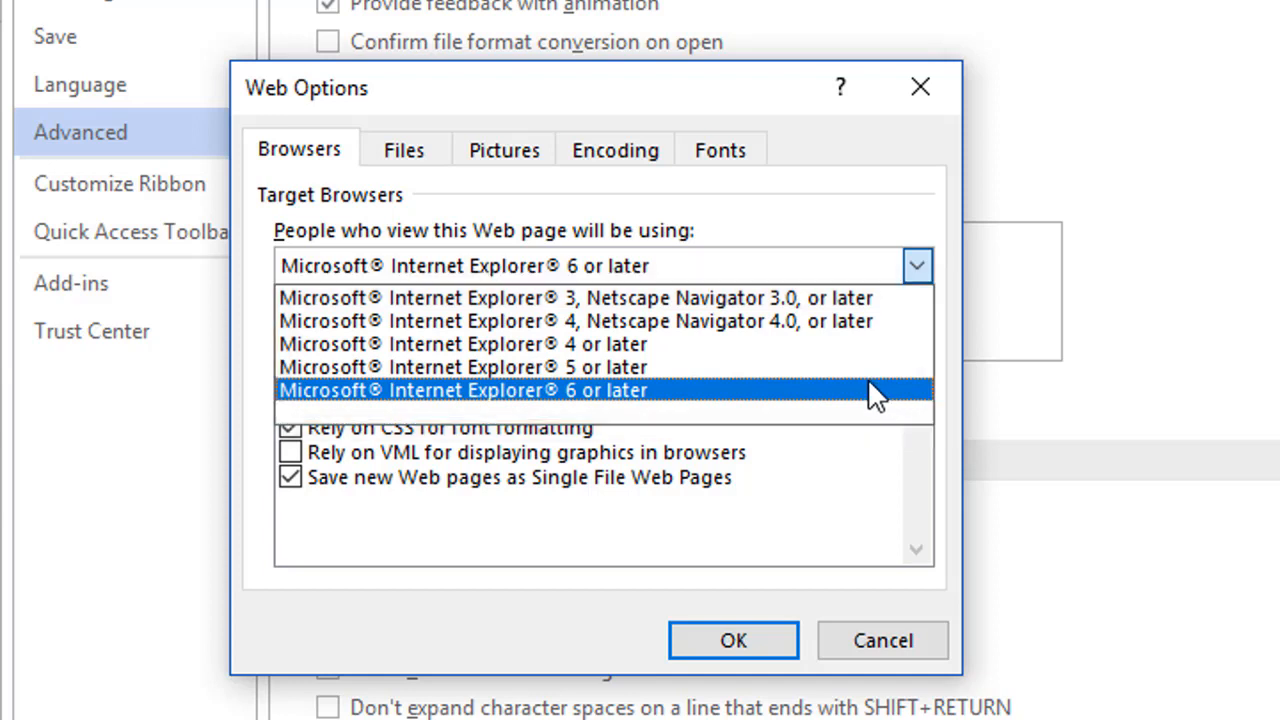
left_click(313, 155)
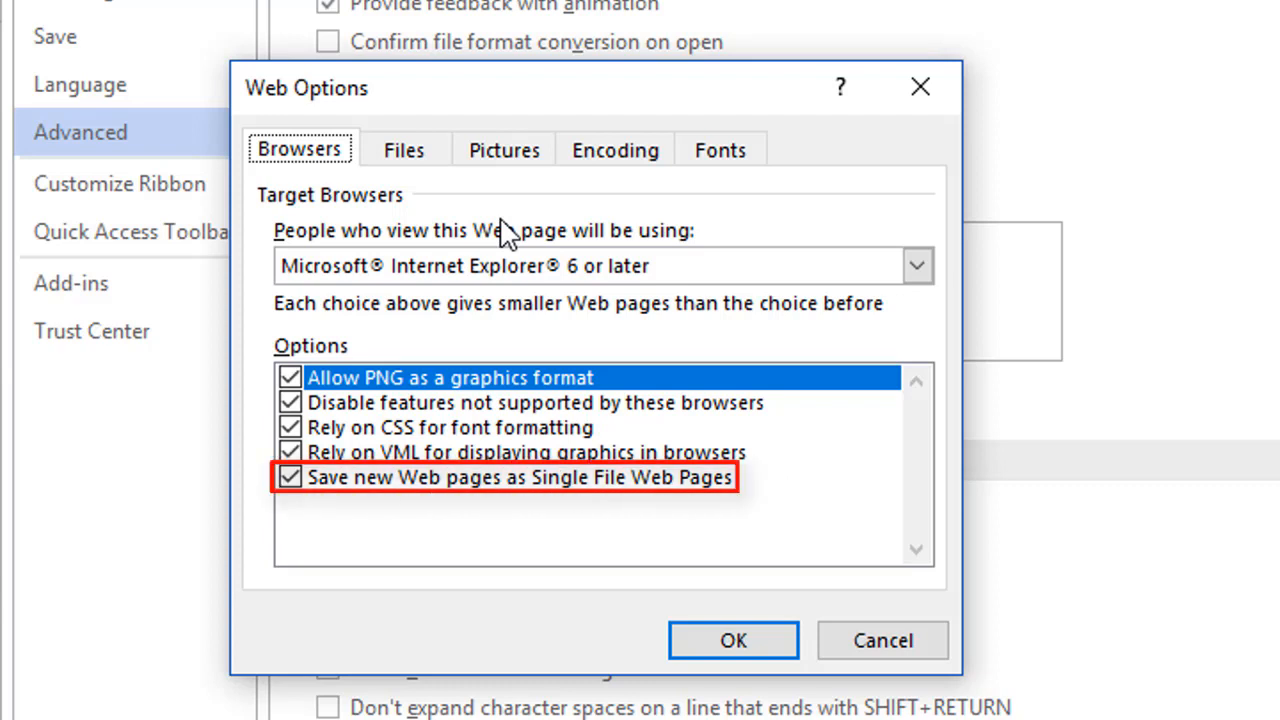
left_click(420, 170)
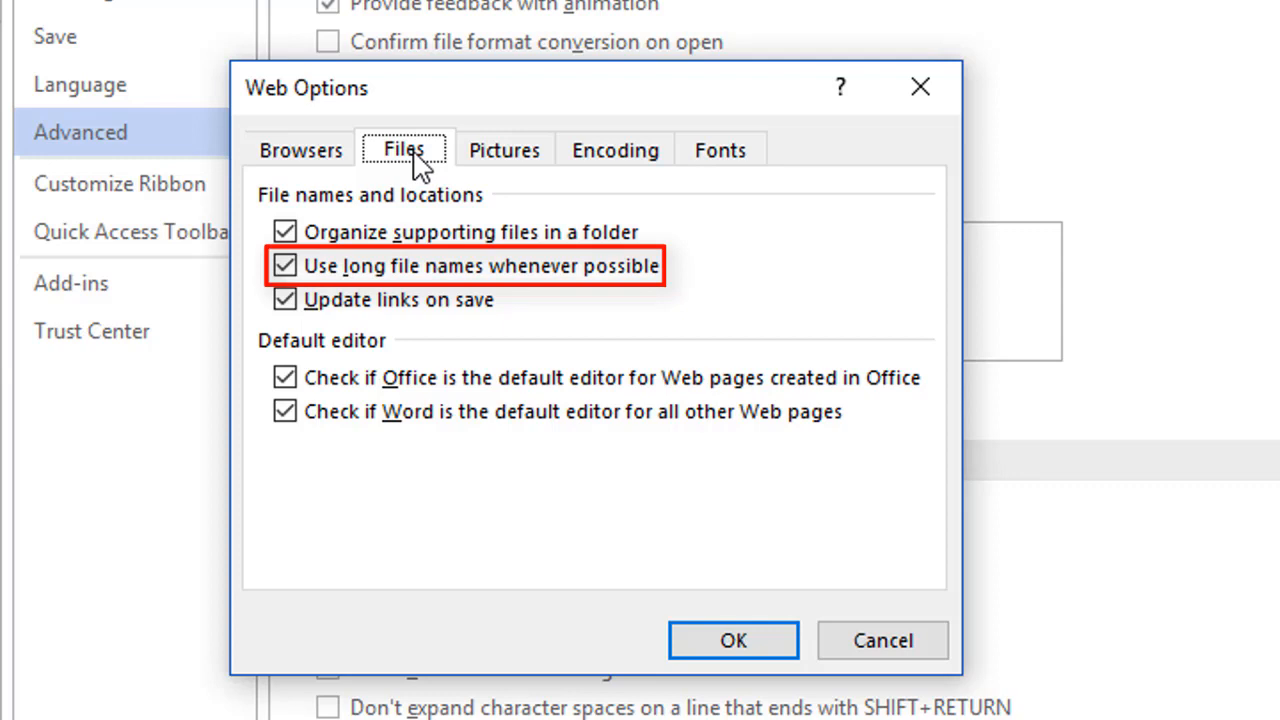
Step: Review Pictures and Encoding, keeping Western European (Windows) encoding, then view the default web Fonts
left_click(505, 152)
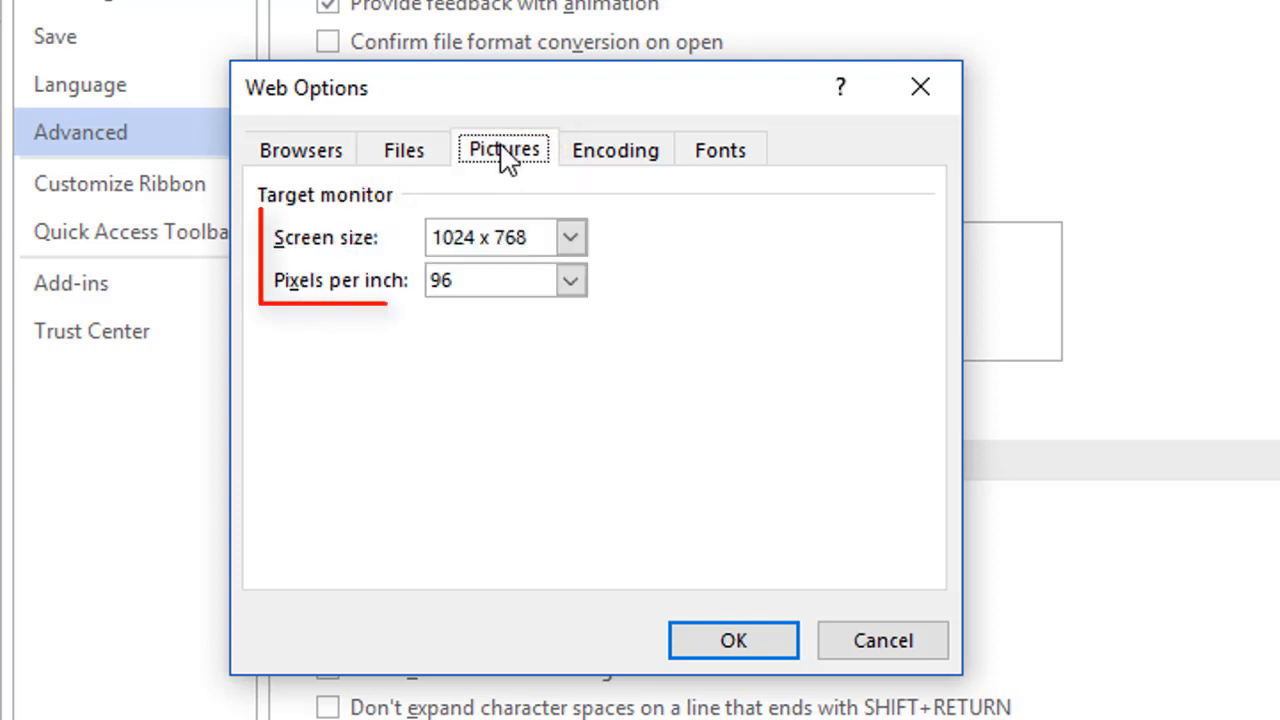
left_click(588, 155)
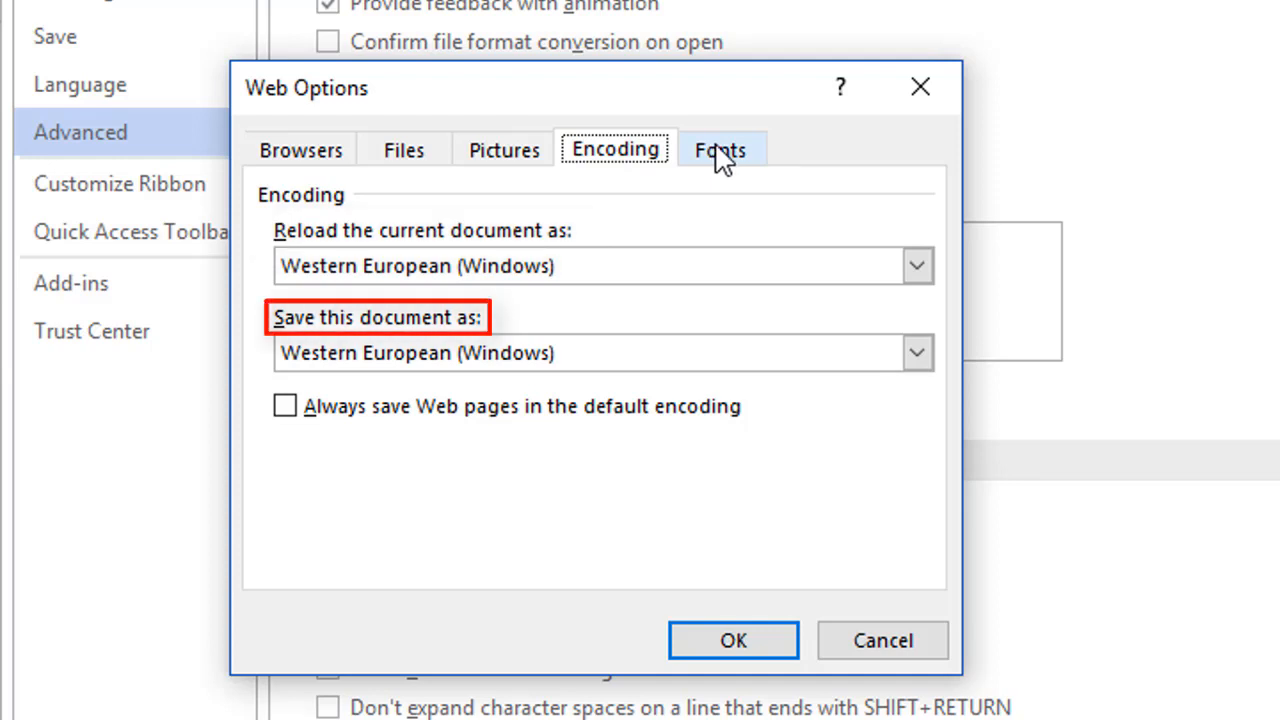
left_click(916, 356)
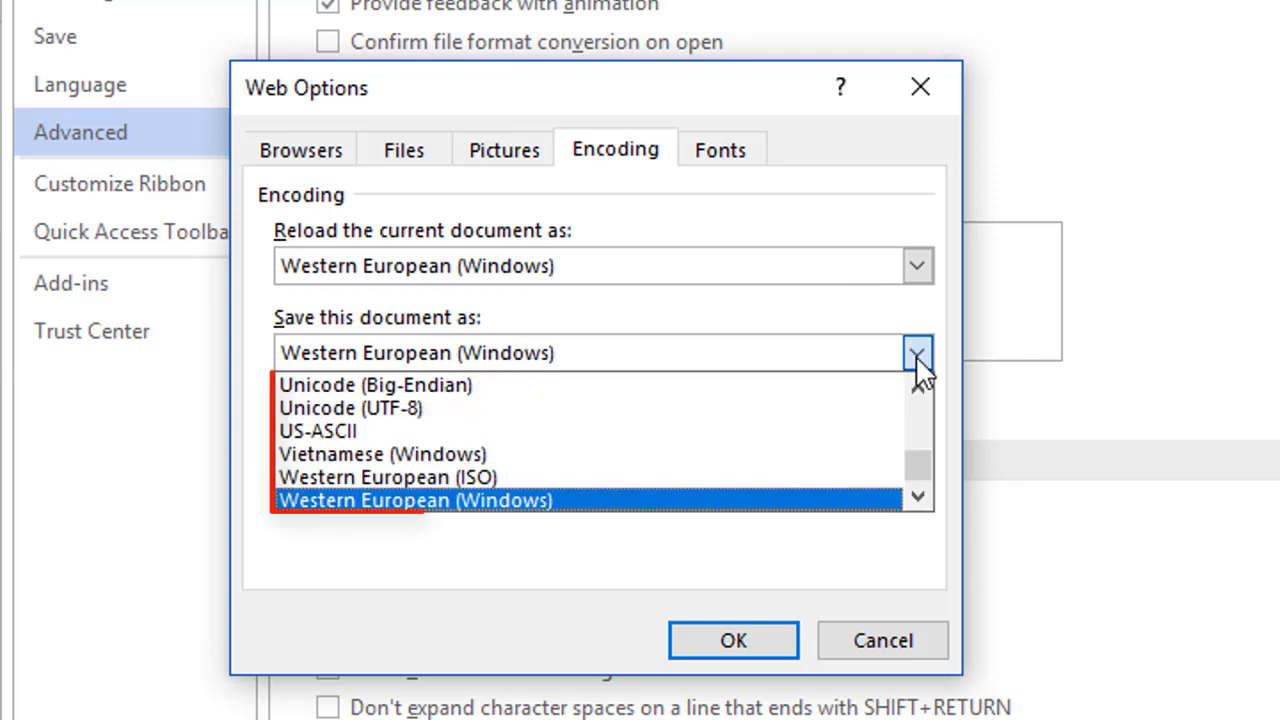
left_click(918, 358)
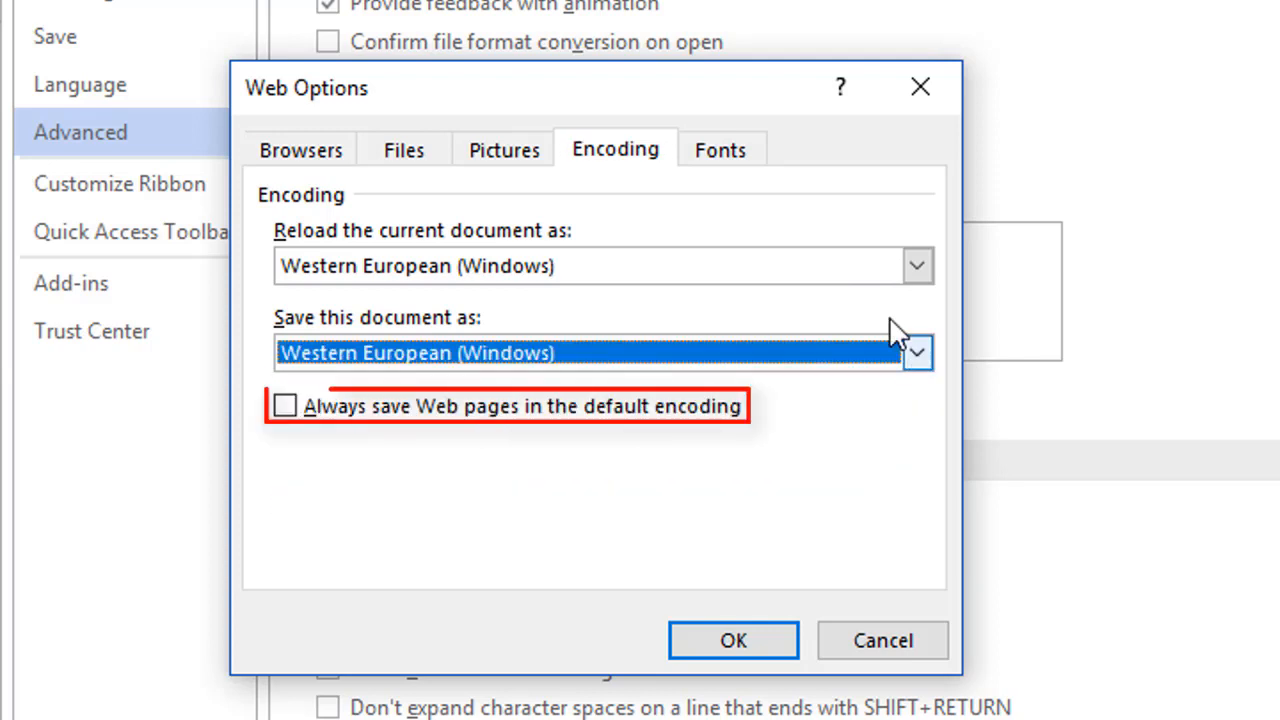
left_click(745, 168)
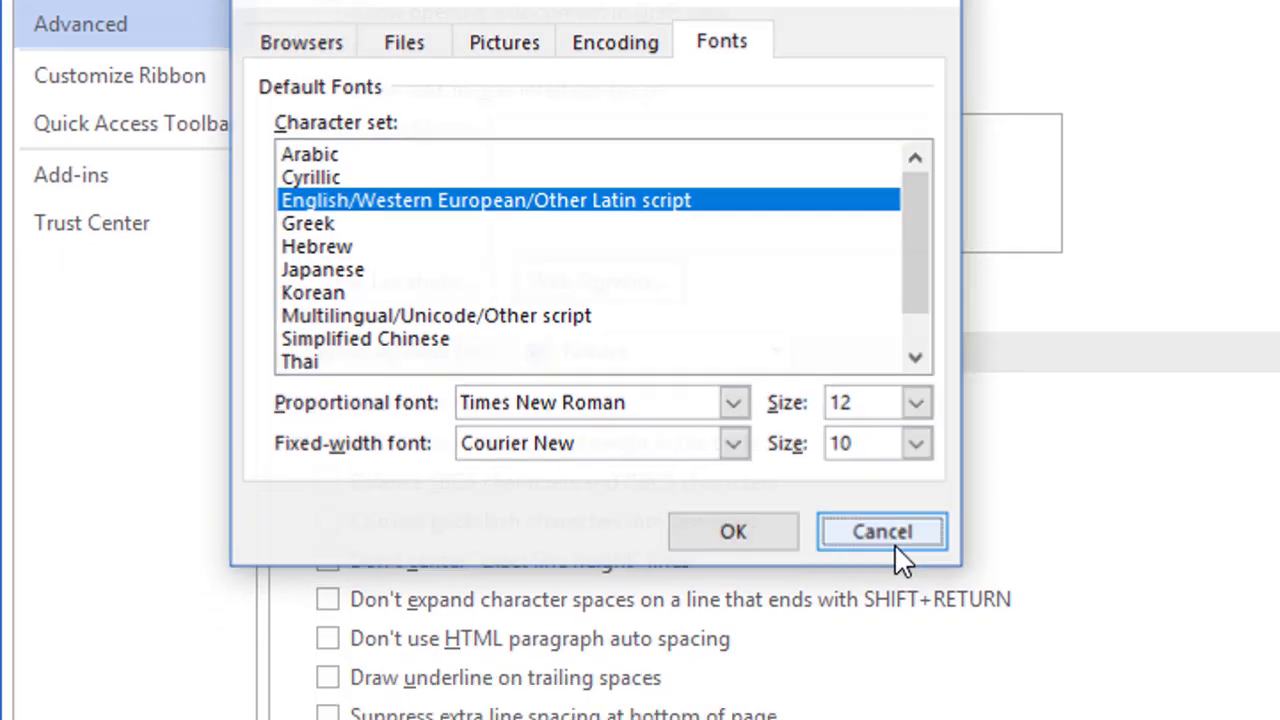
Step: Cancel Web Options and review the Layout and Compatibility options, keeping them applied to Nature
left_click(883, 641)
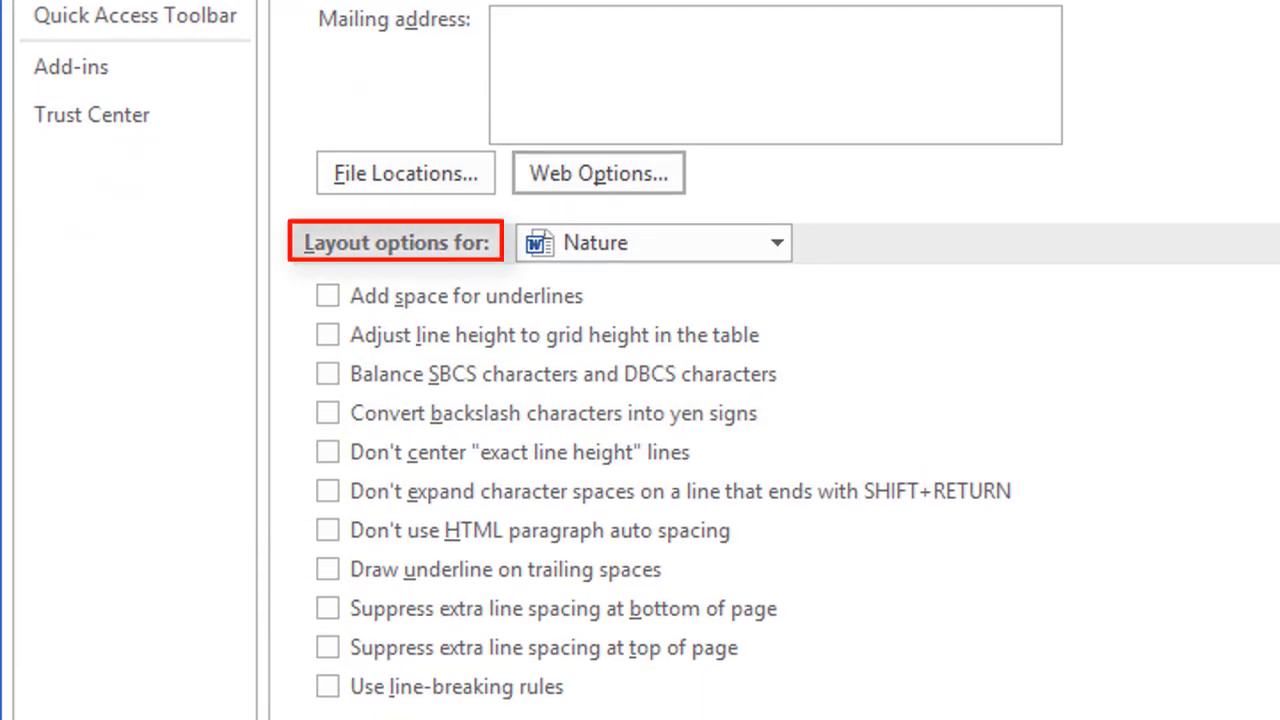
left_click(766, 250)
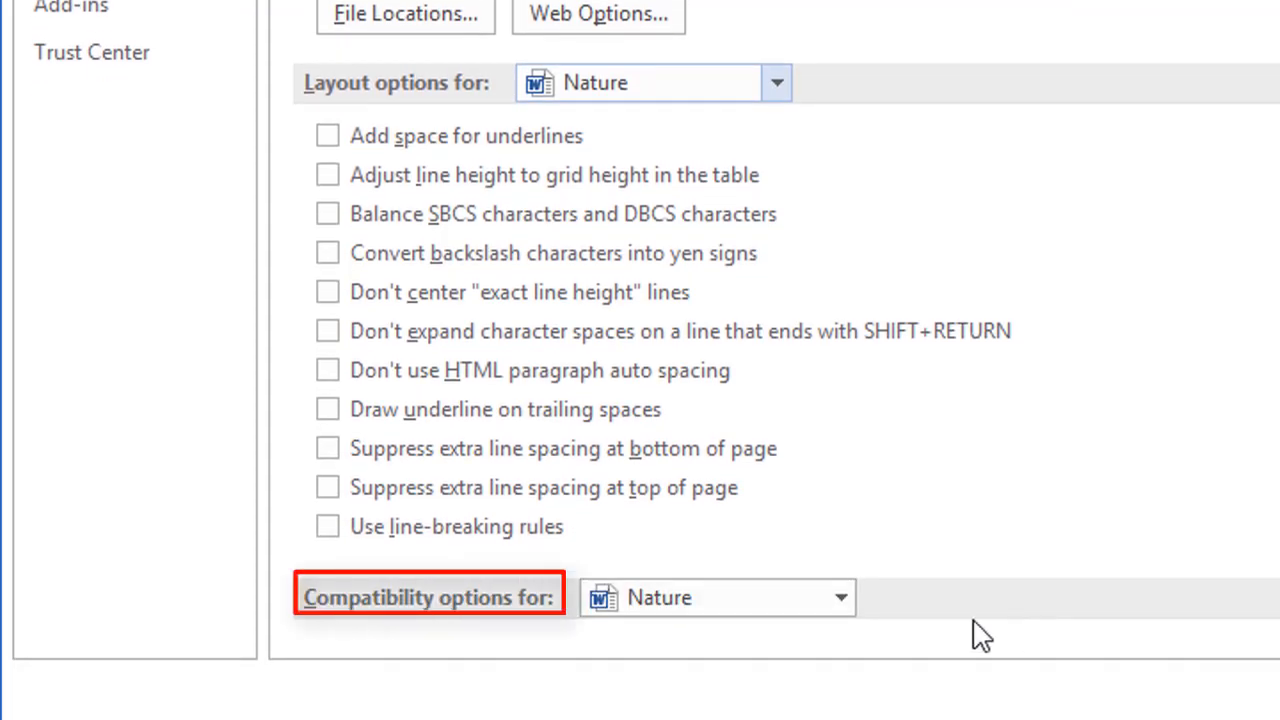
left_click(841, 600)
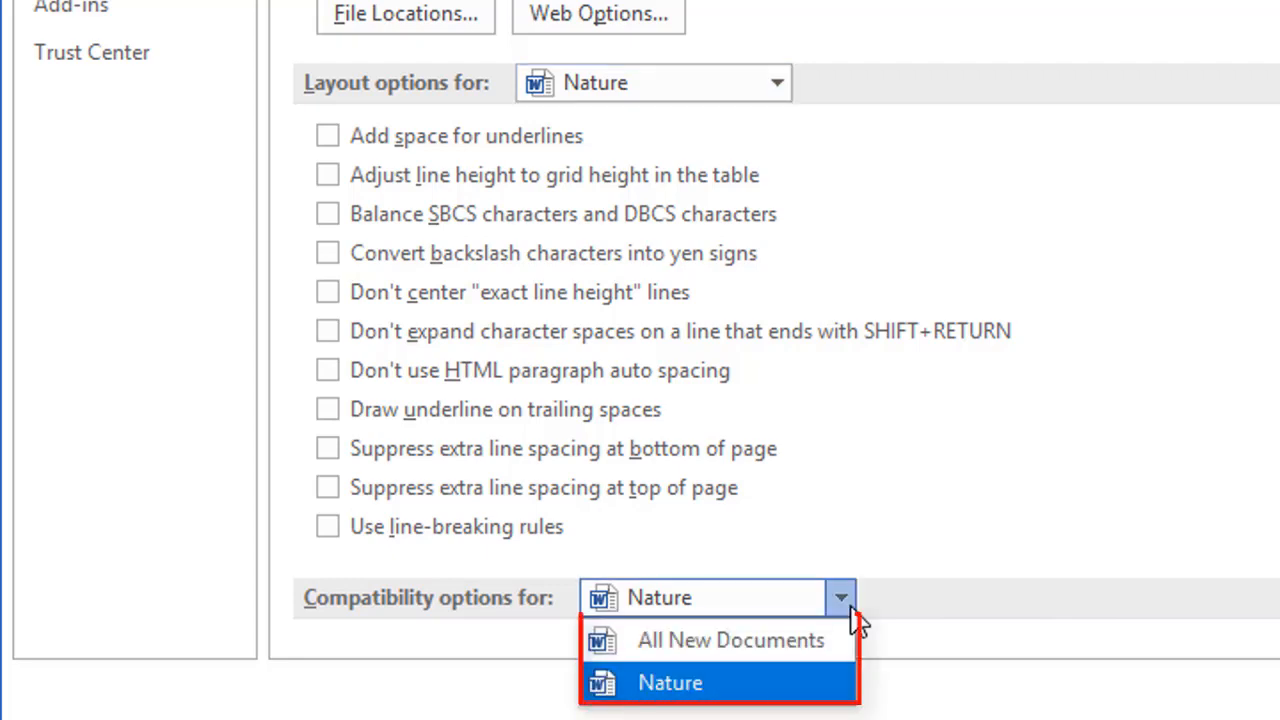
left_click(841, 600)
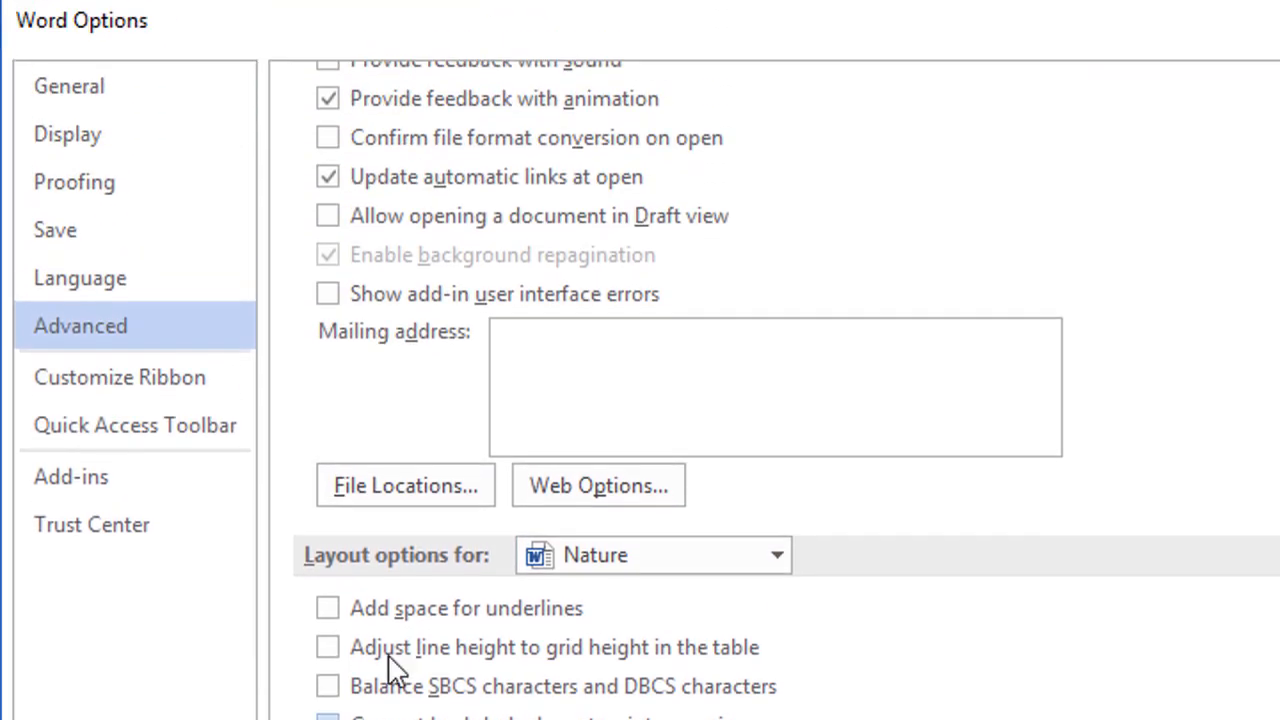
Step: Show the Customize Ribbon page and review the Reset and Import/Export choices without changing anything
left_click(166, 395)
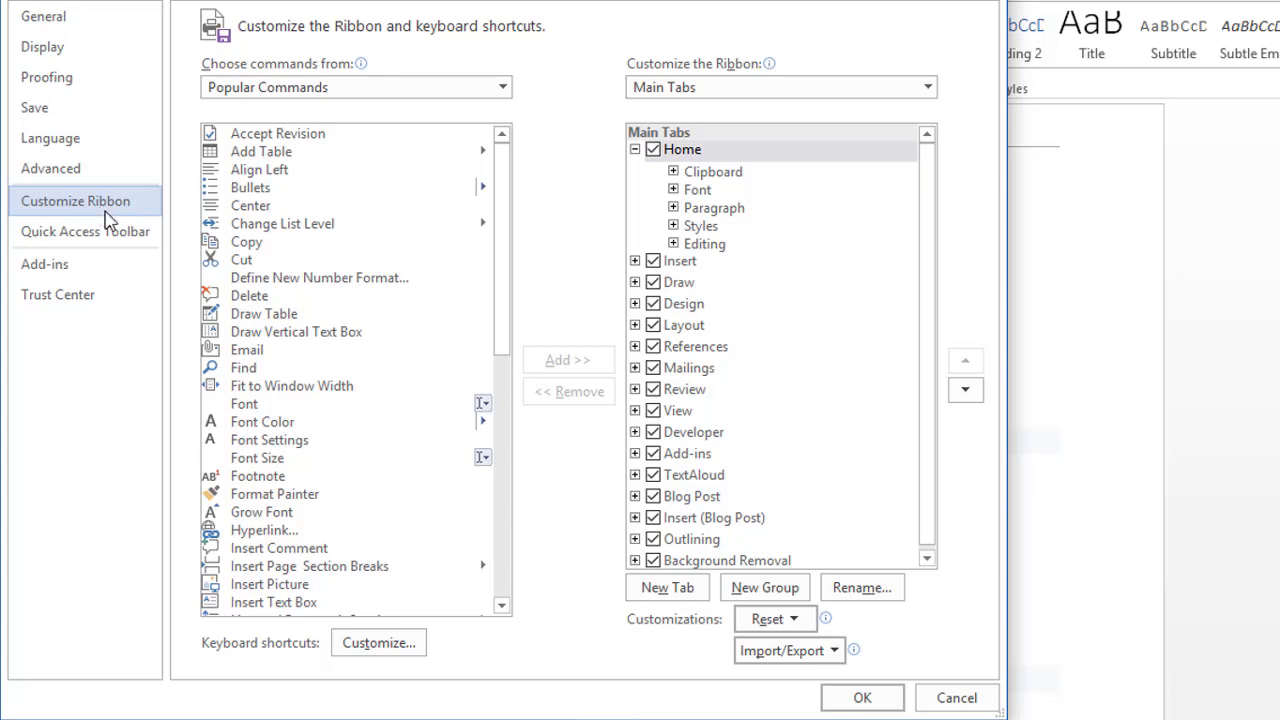
left_click(790, 620)
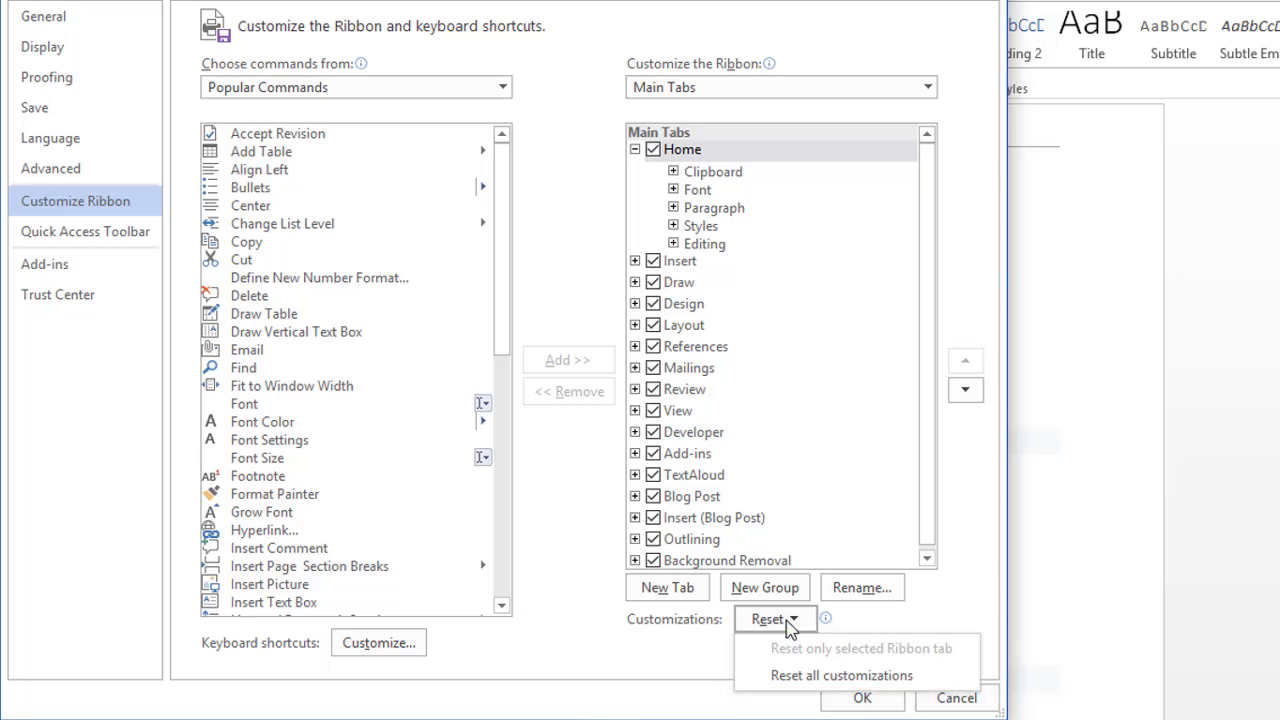
left_click(790, 622)
left_click(834, 651)
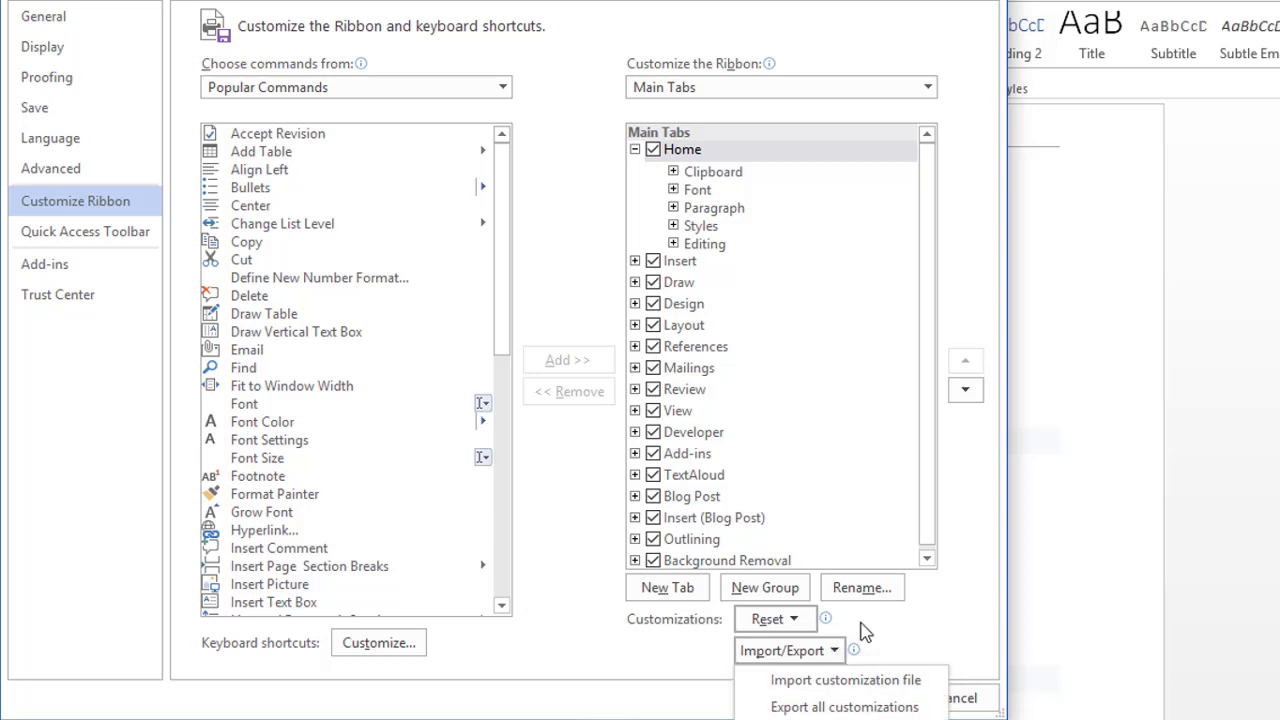
left_click(861, 623)
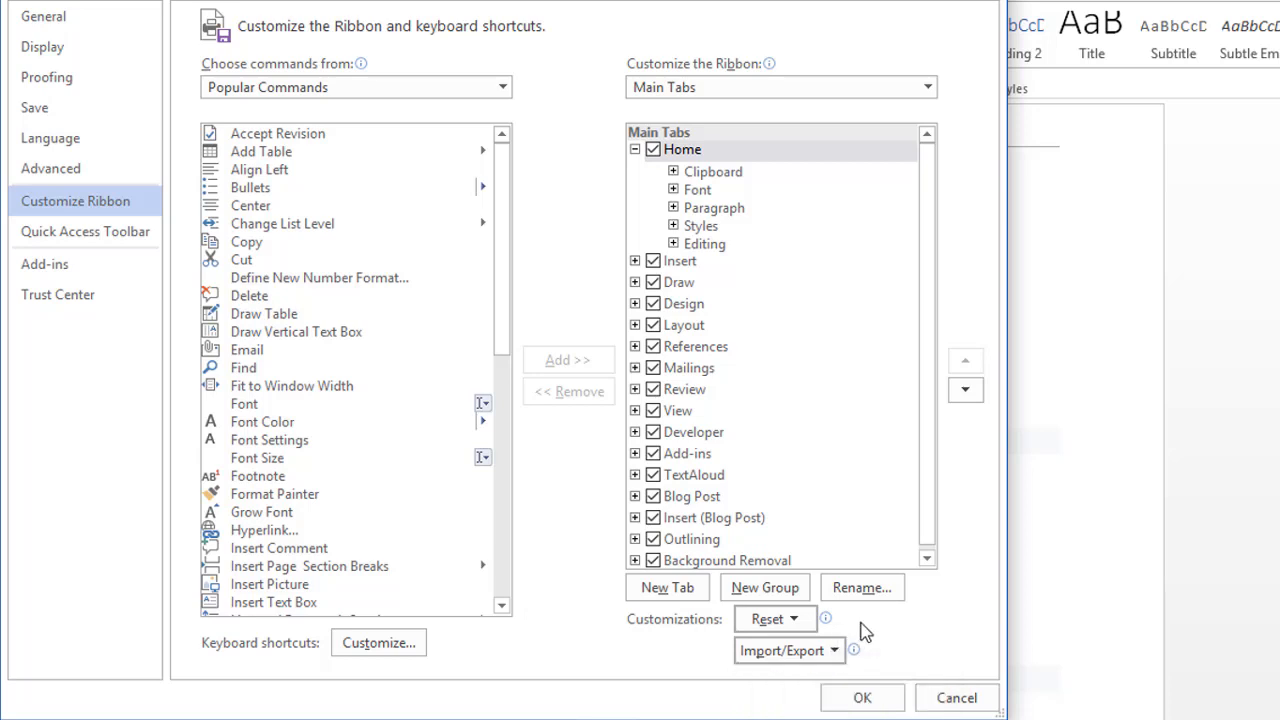
Step: Show the Quick Access Toolbar page and check the Reset and Import/Export menus without changing anything
left_click(105, 232)
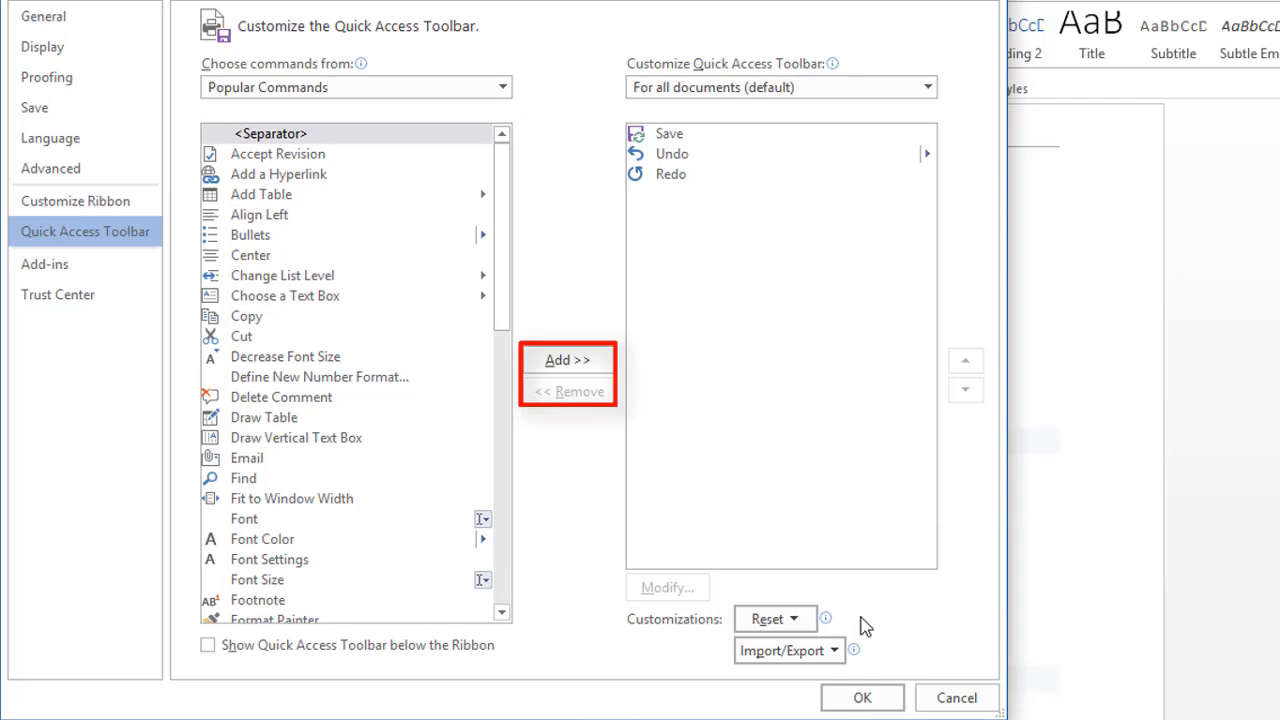
left_click(793, 621)
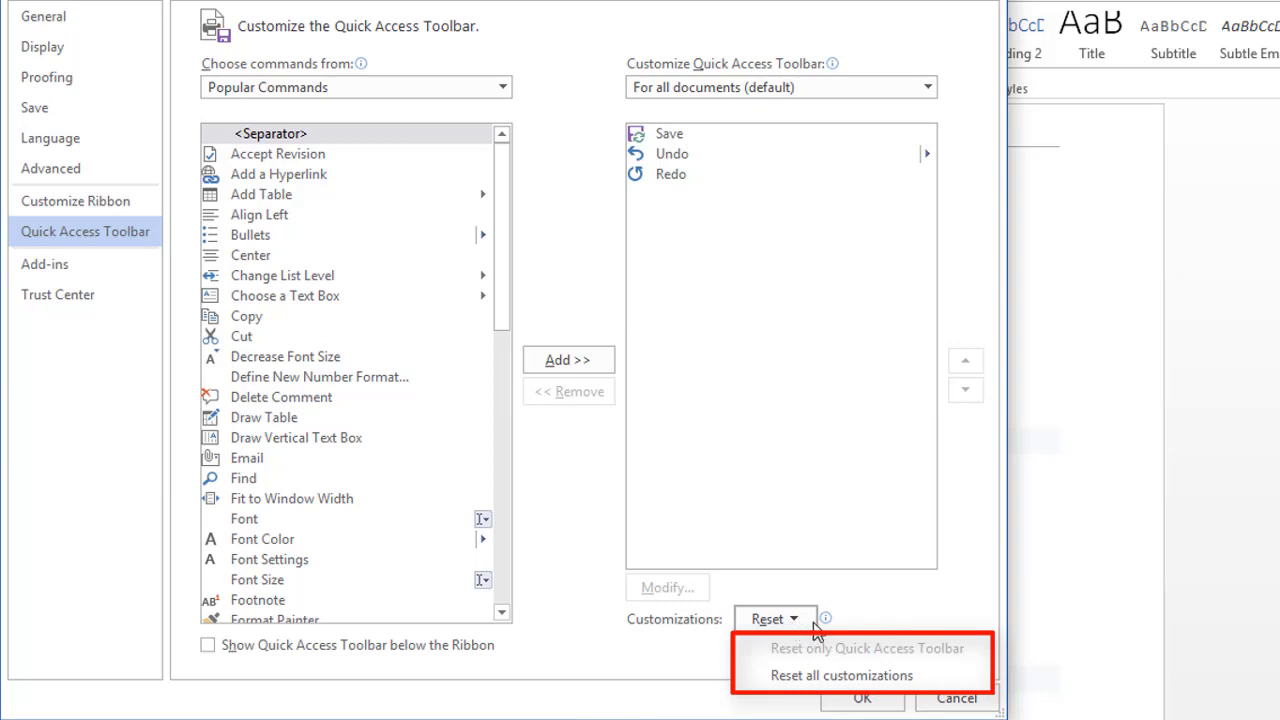
left_click(870, 622)
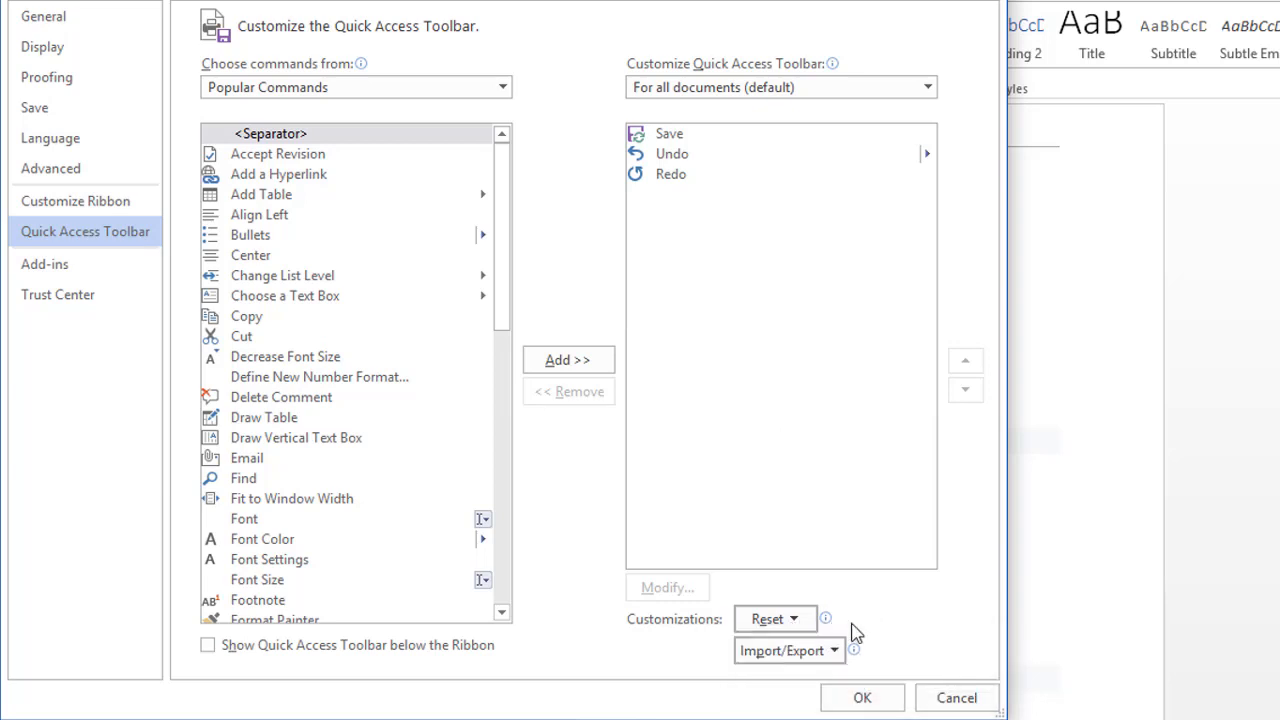
left_click(833, 650)
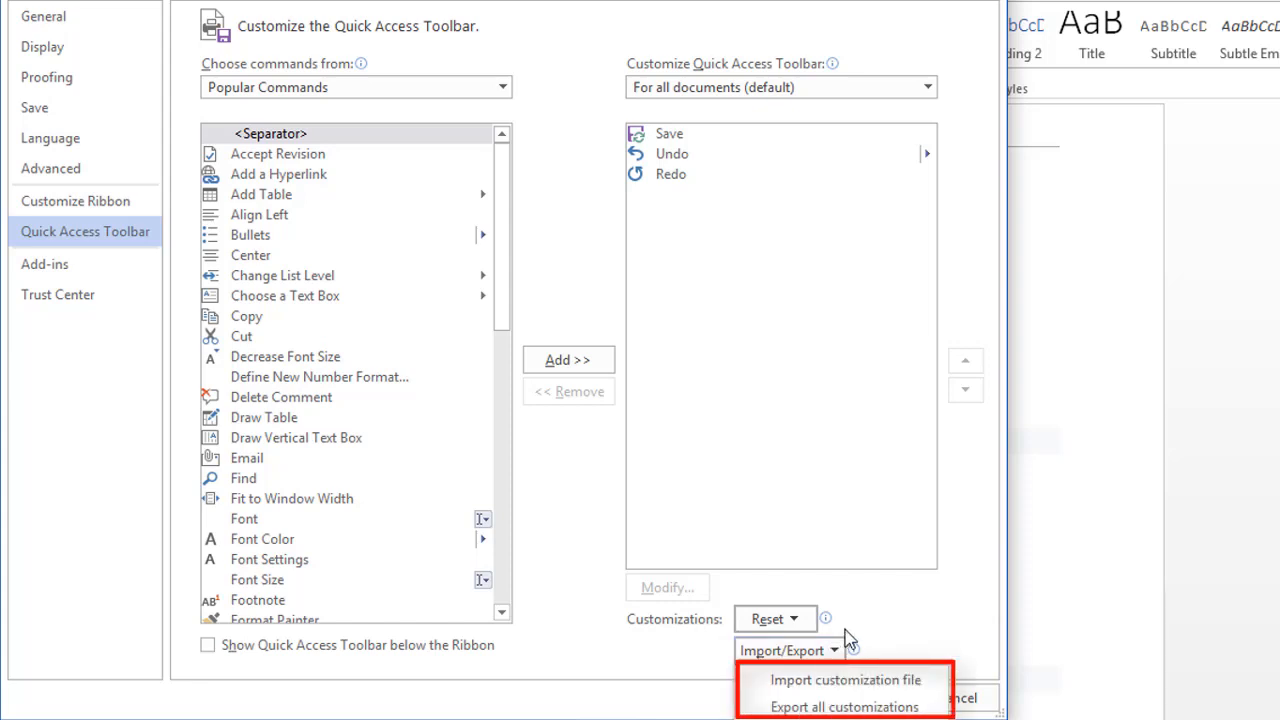
left_click(845, 634)
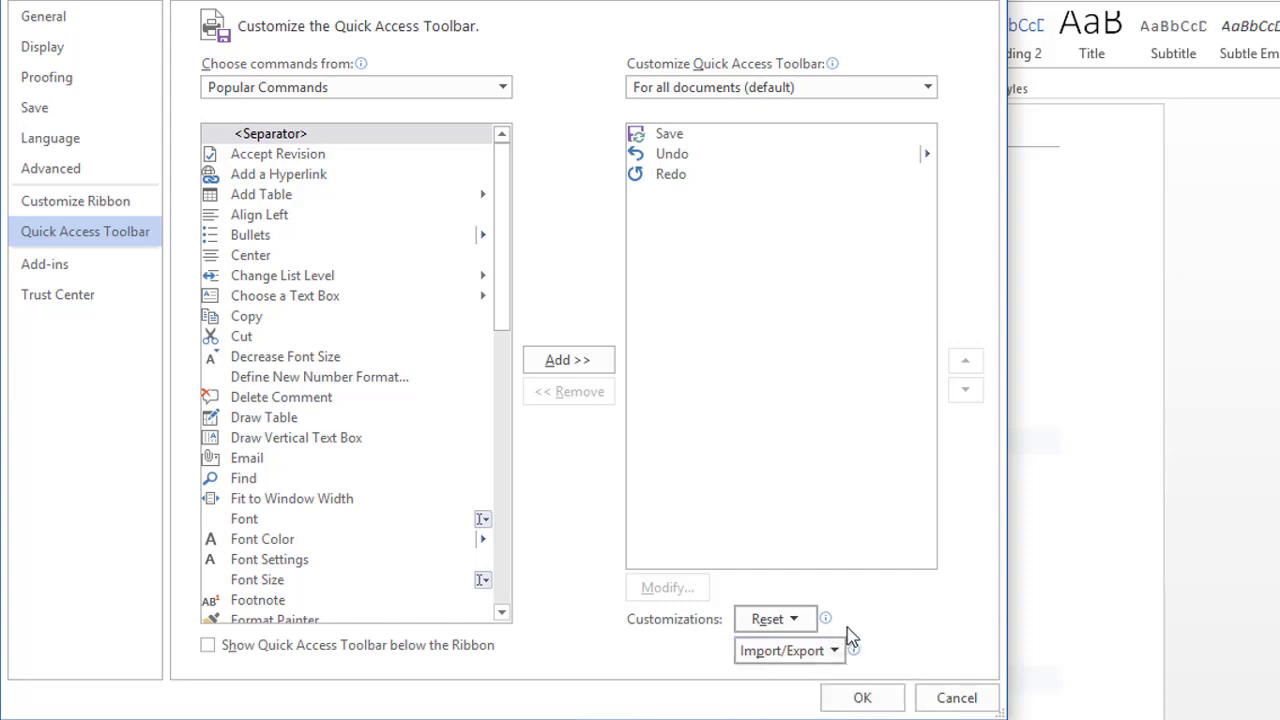
Step: Glance at the Add-ins page, then move on to the Trust Center page
left_click(94, 279)
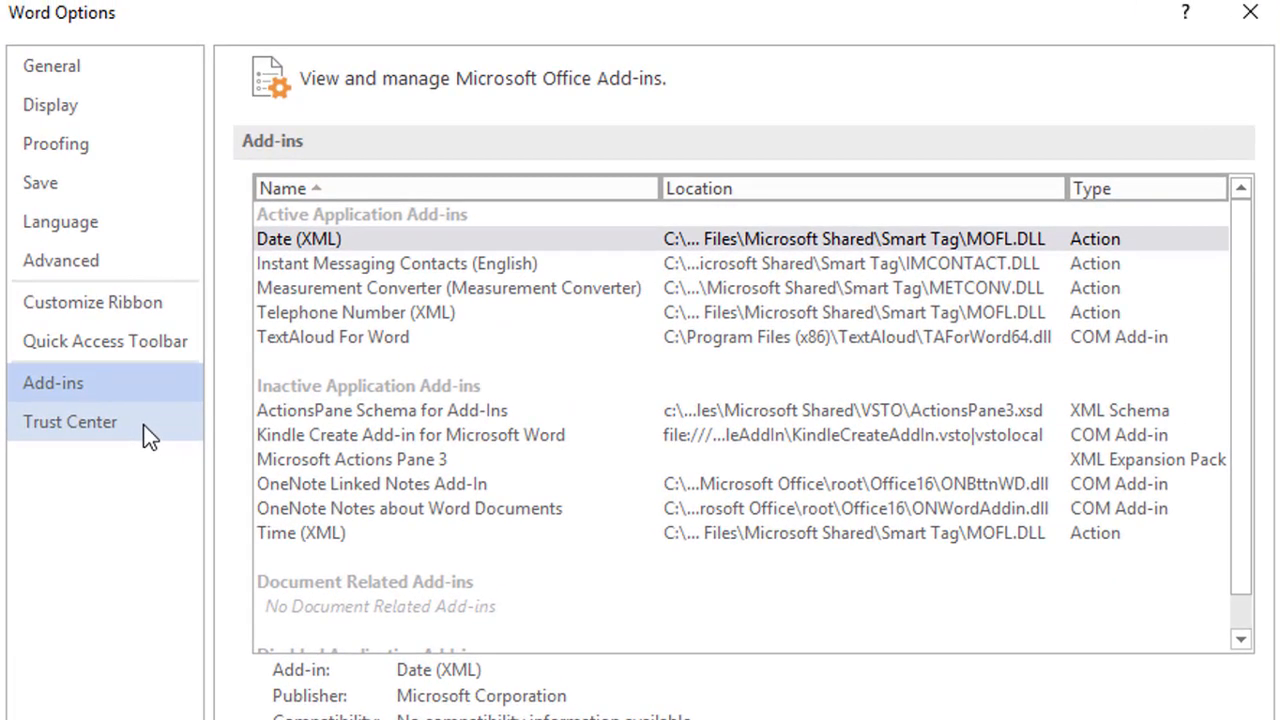
left_click(145, 434)
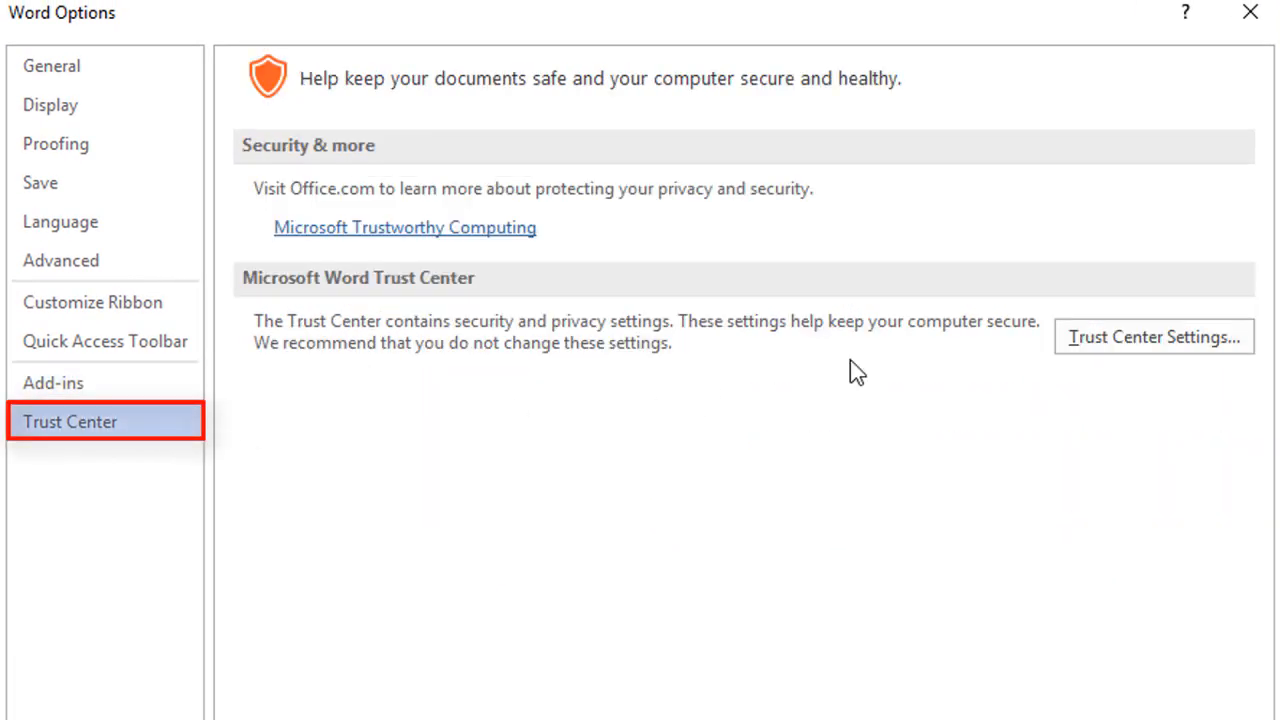
Step: Open Trust Center Settings and browse Trusted Publishers, Trusted Locations and Trusted Documents
left_click(1146, 338)
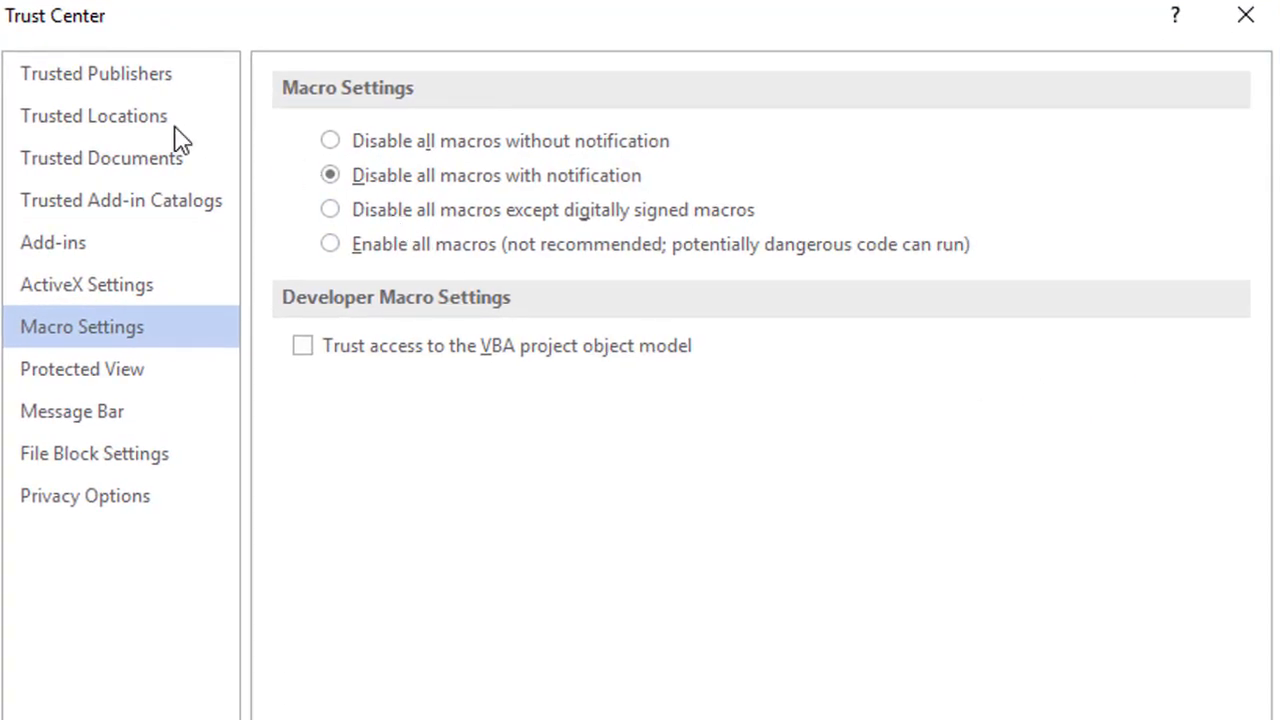
left_click(135, 93)
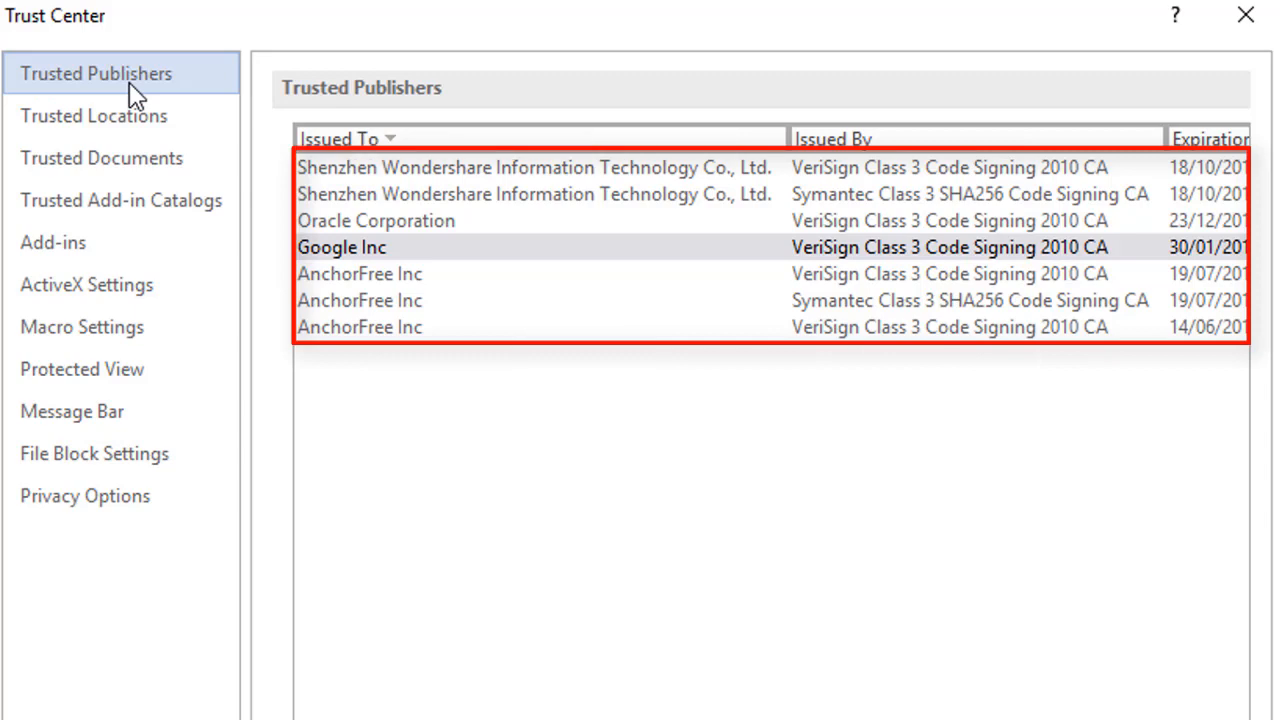
left_click(402, 194)
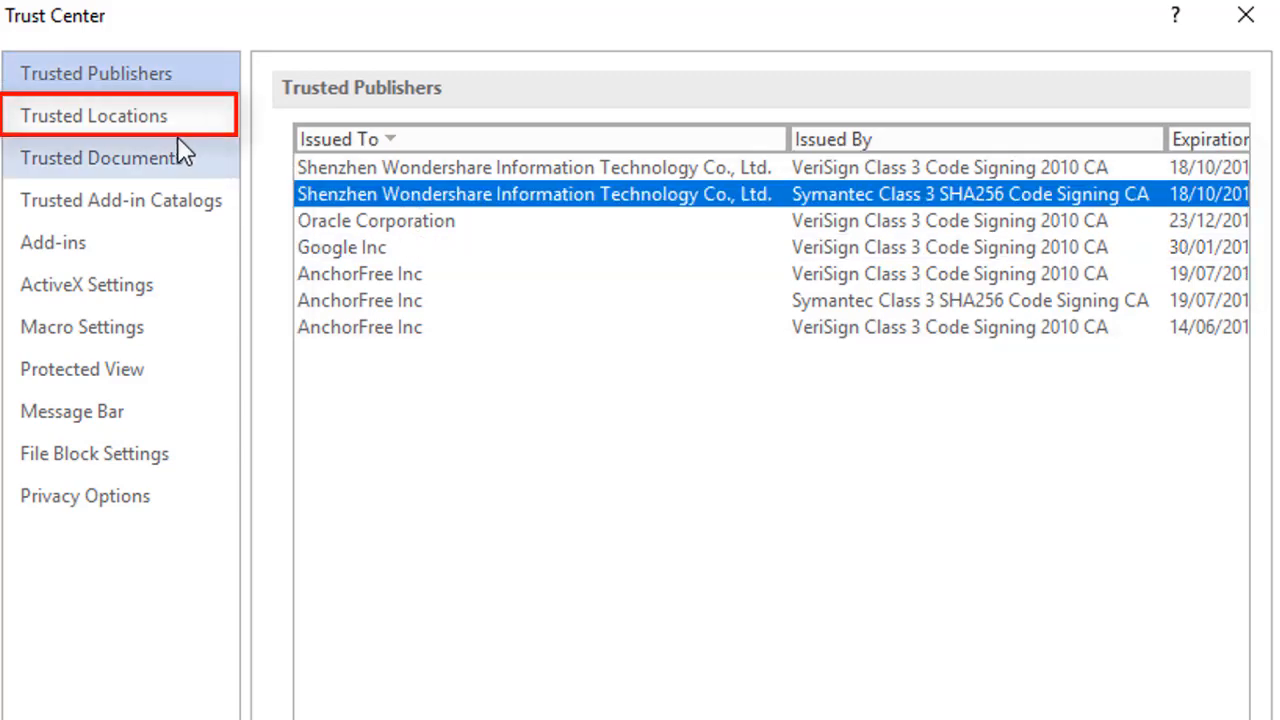
left_click(141, 128)
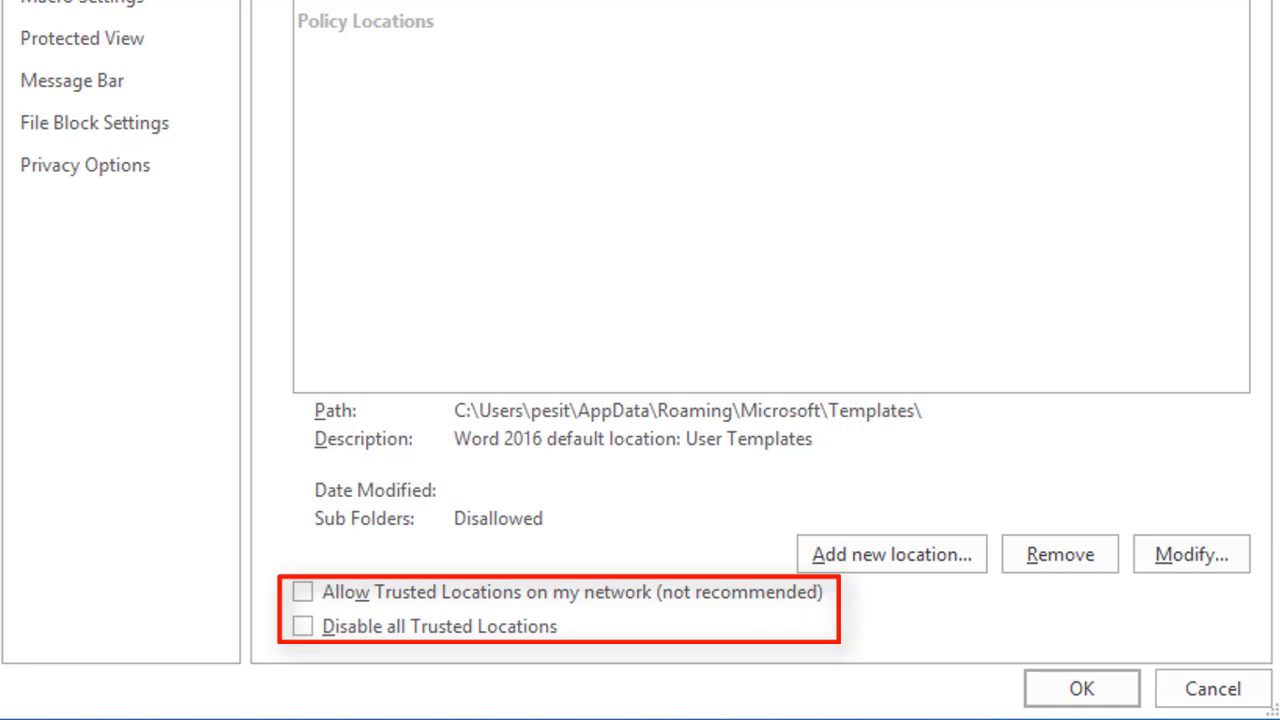
left_click(149, 165)
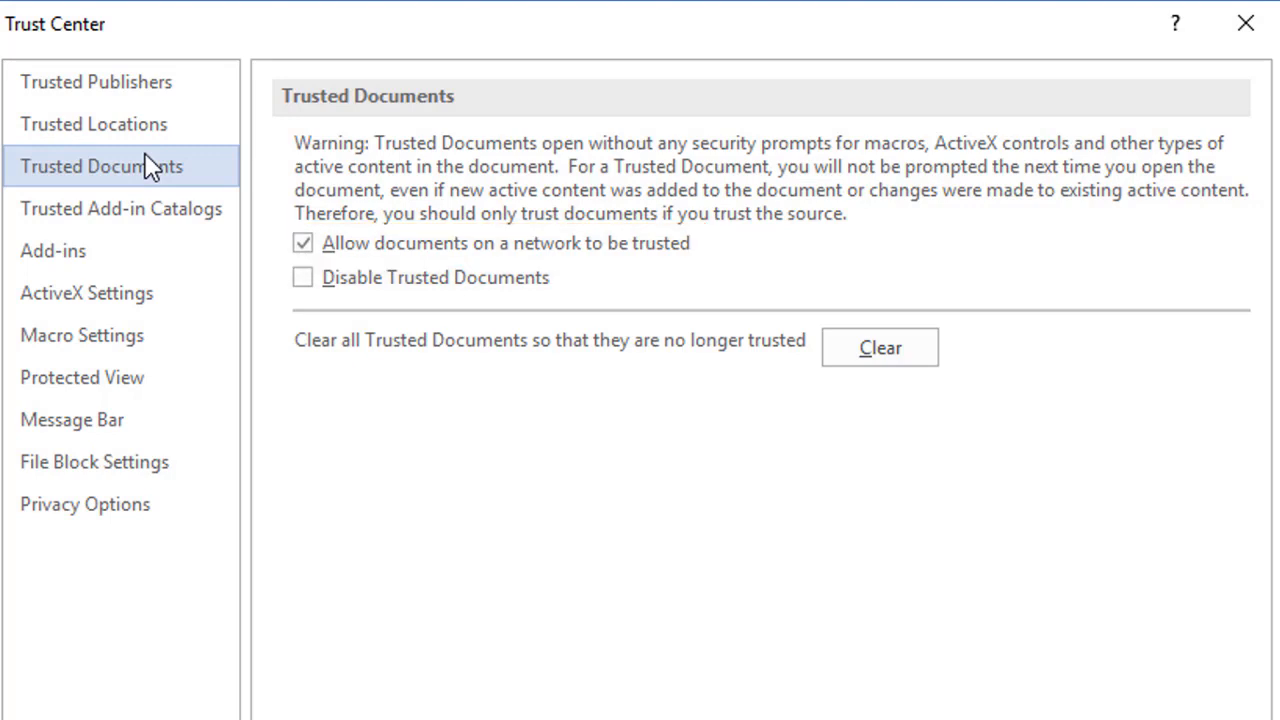
Step: Browse the Trusted Add-in Catalogs, Add-ins and ActiveX Settings pages of the Trust Center
left_click(160, 220)
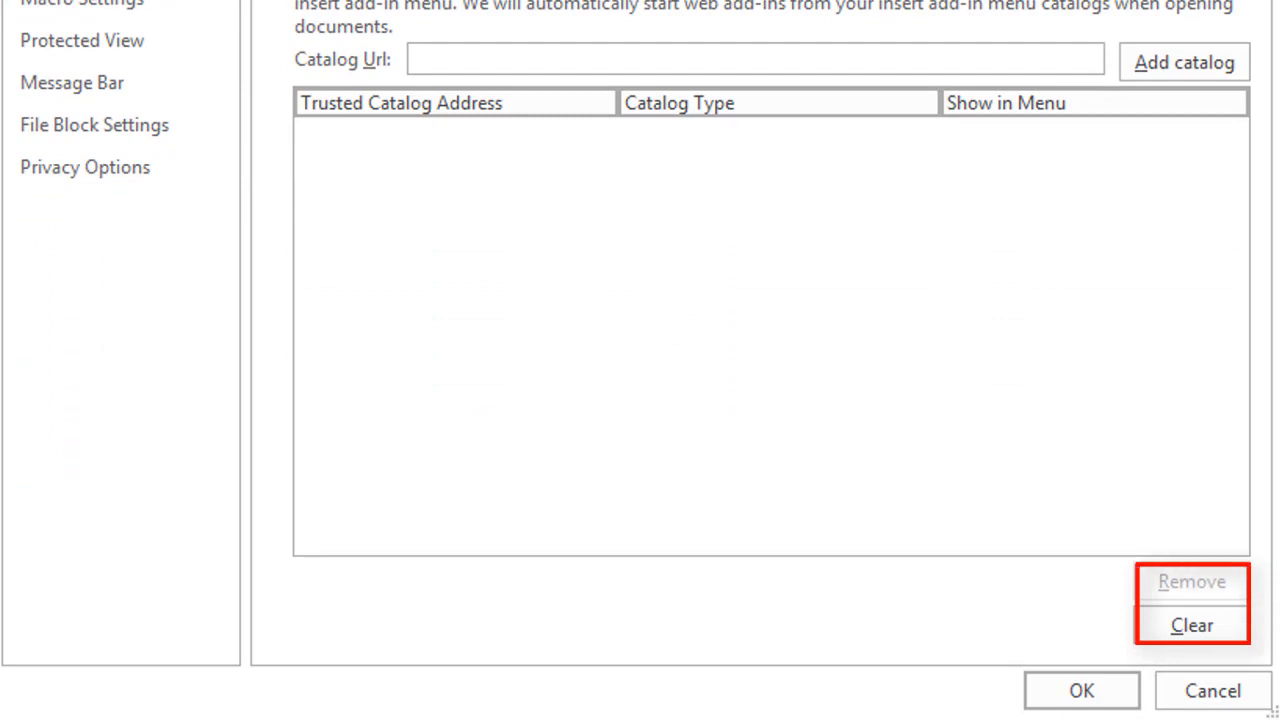
left_click(140, 258)
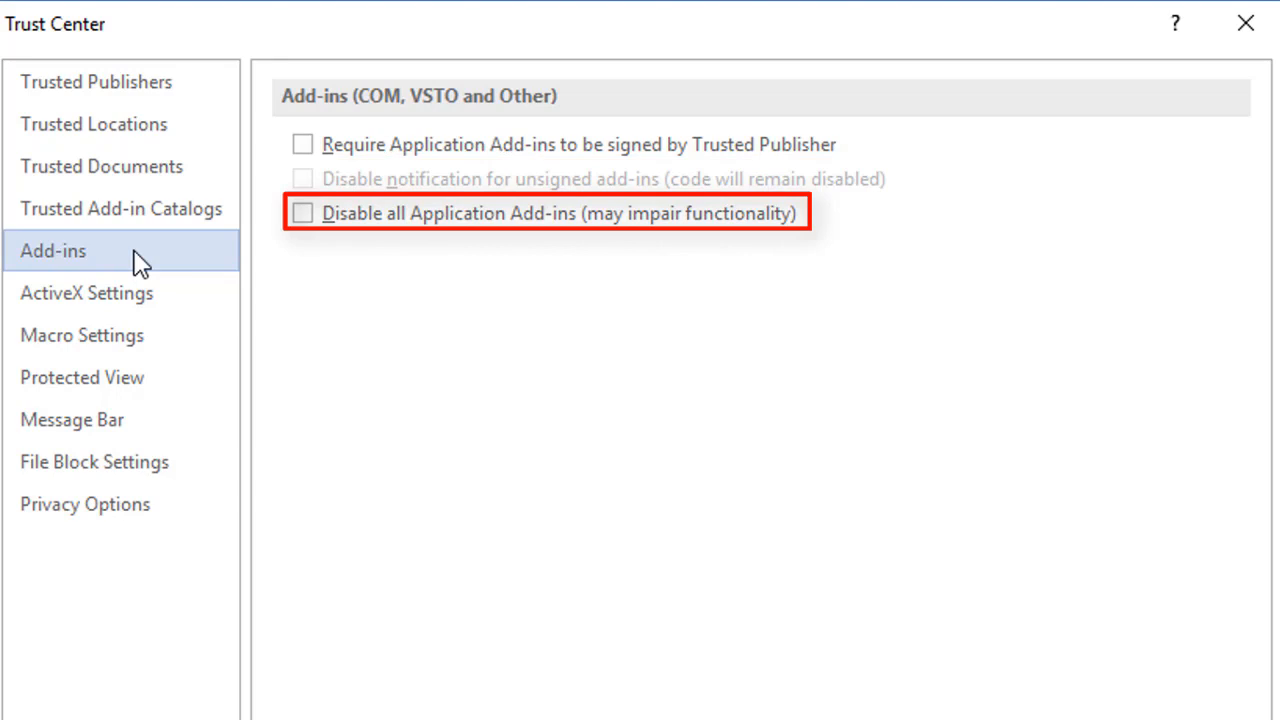
left_click(143, 305)
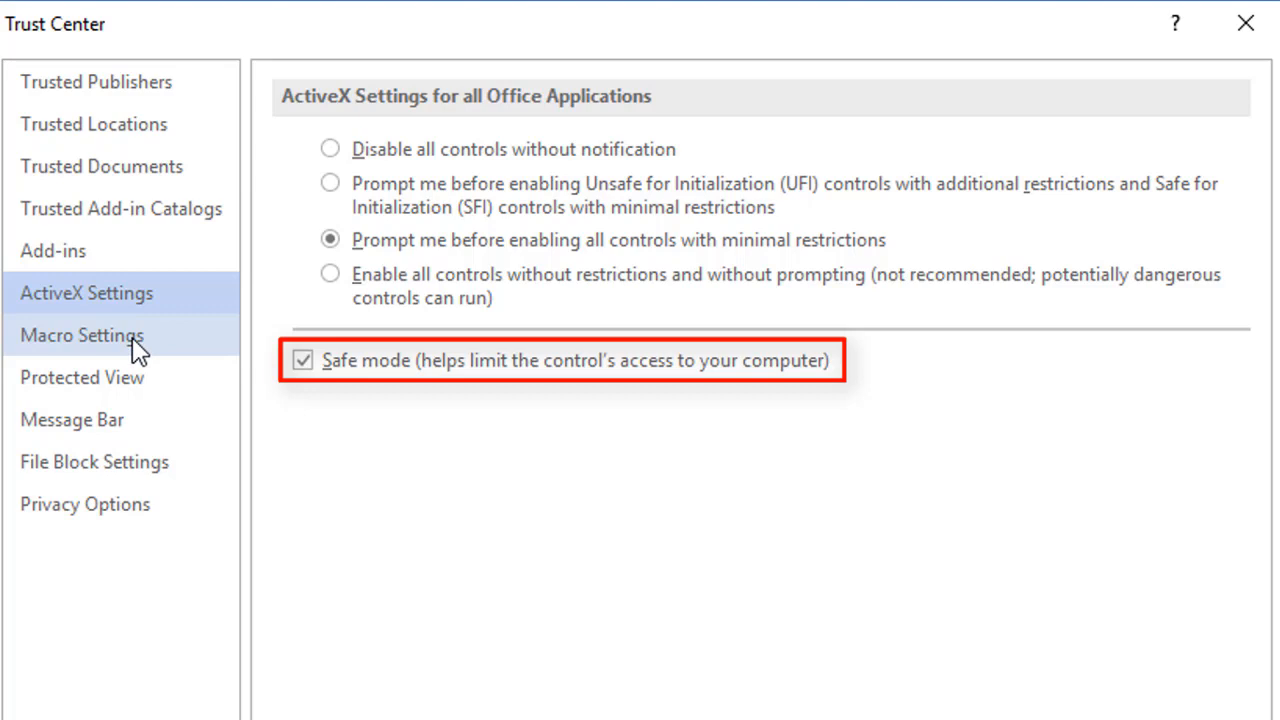
Step: Browse the Macro Settings, Protected View and Message Bar pages of the Trust Center
left_click(136, 345)
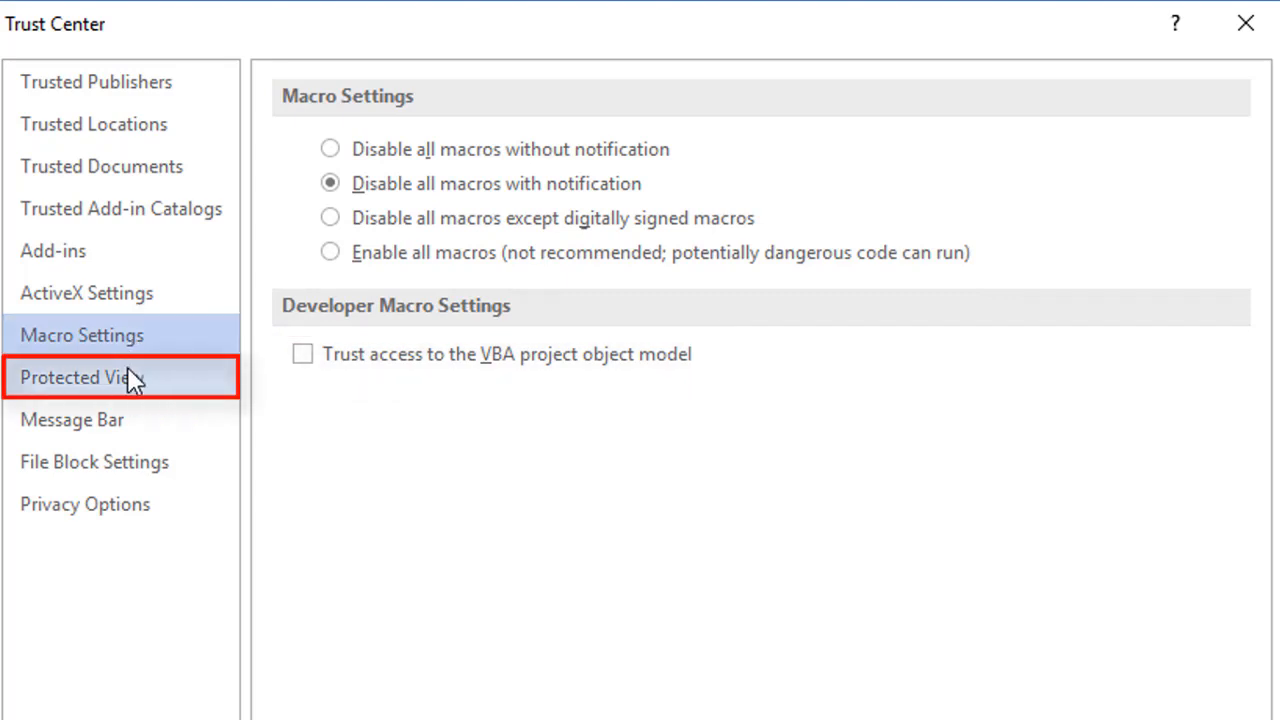
left_click(127, 370)
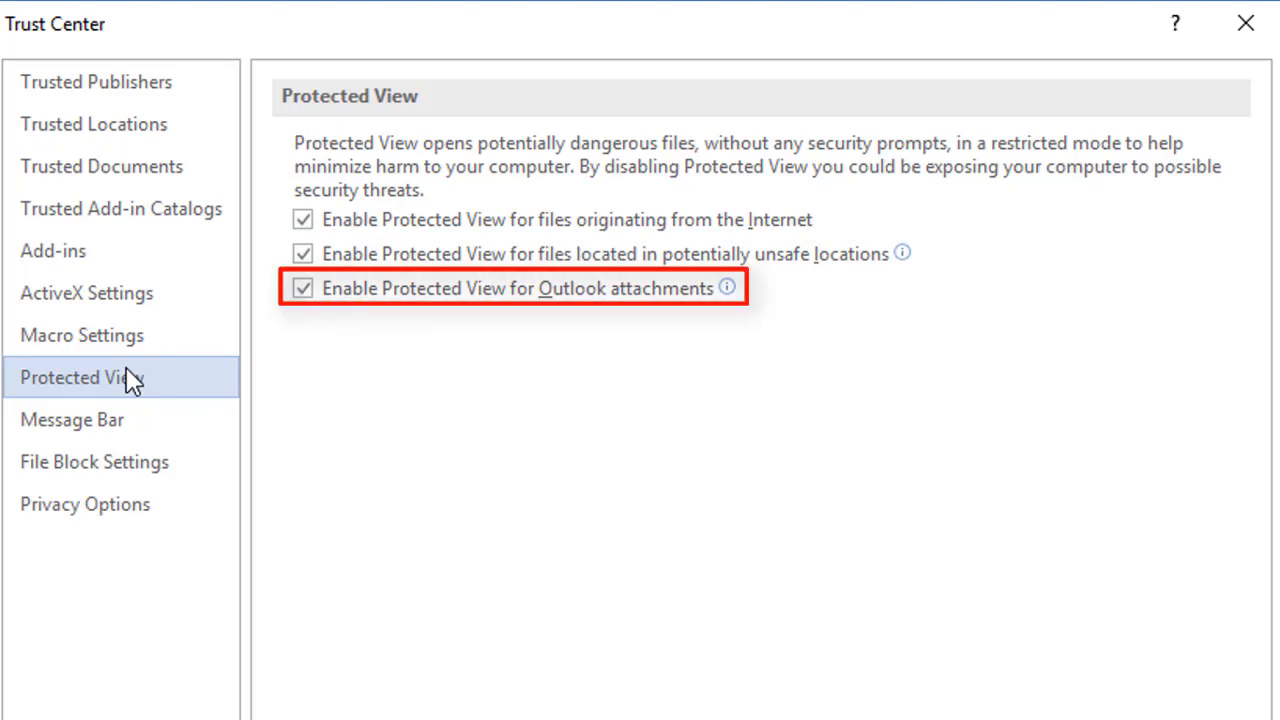
left_click(137, 428)
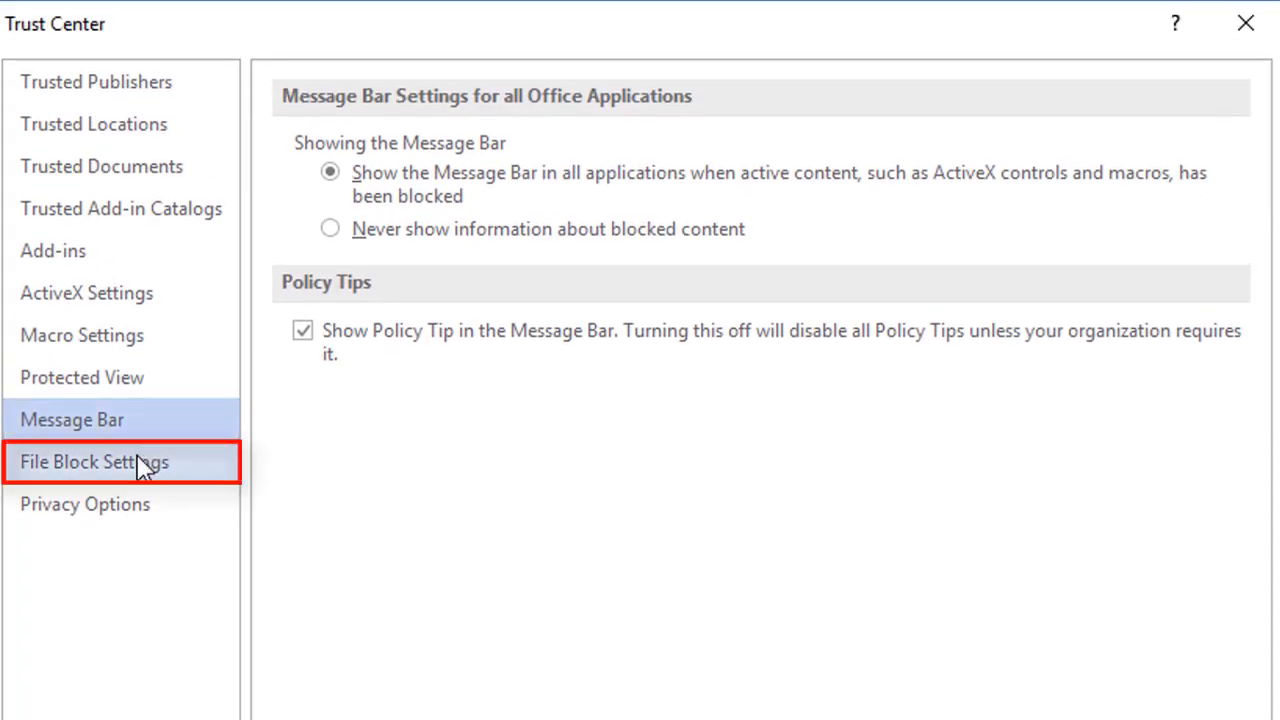
Step: Check the blocked file types under File Block Settings, then show Privacy Options
left_click(142, 472)
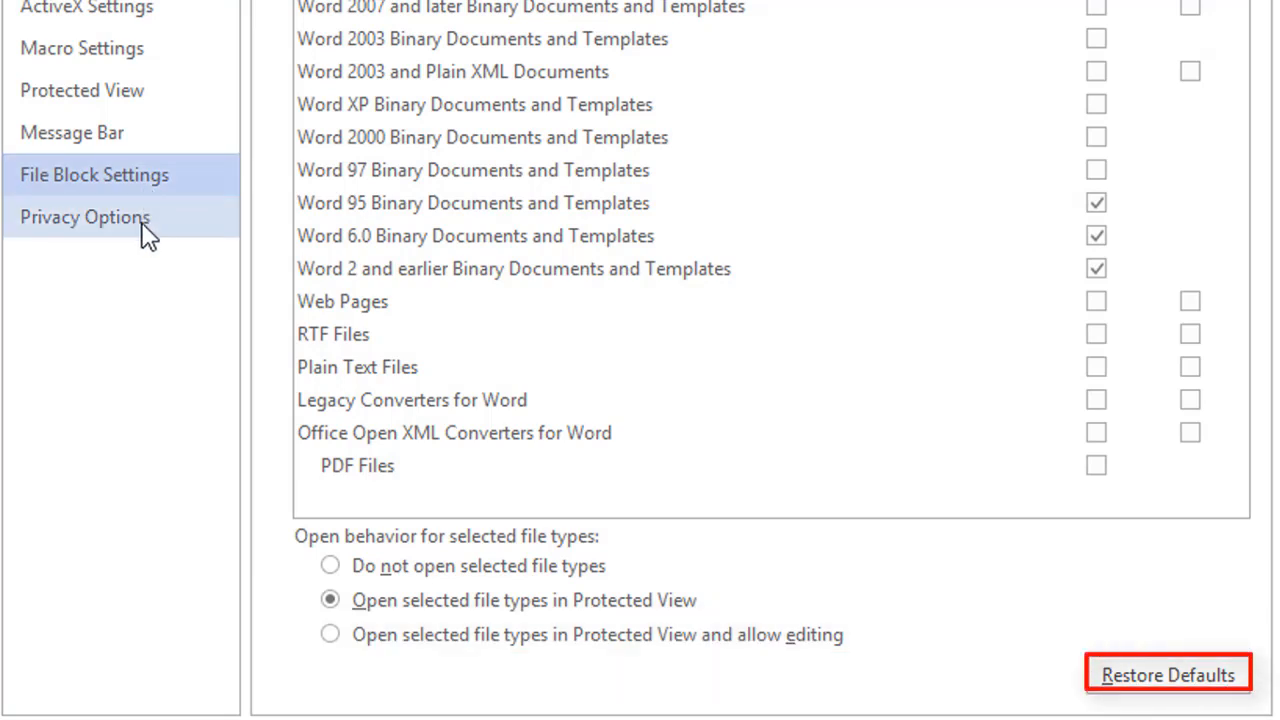
left_click(148, 238)
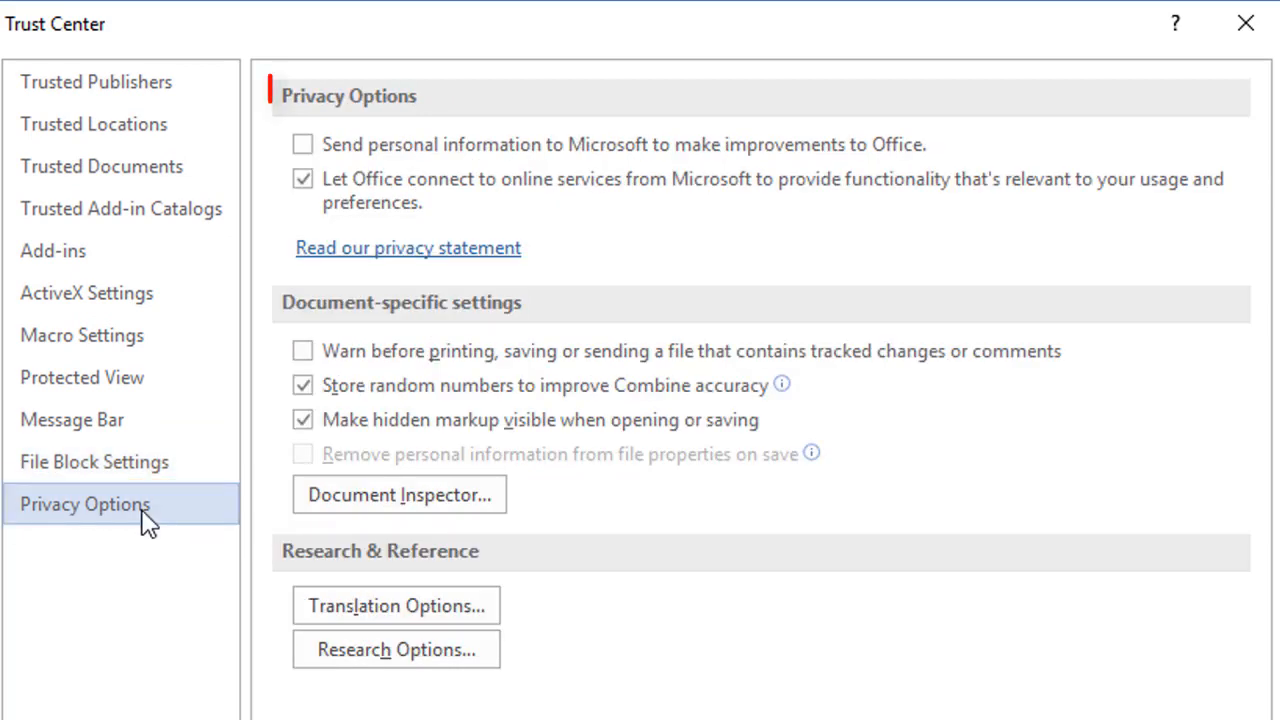